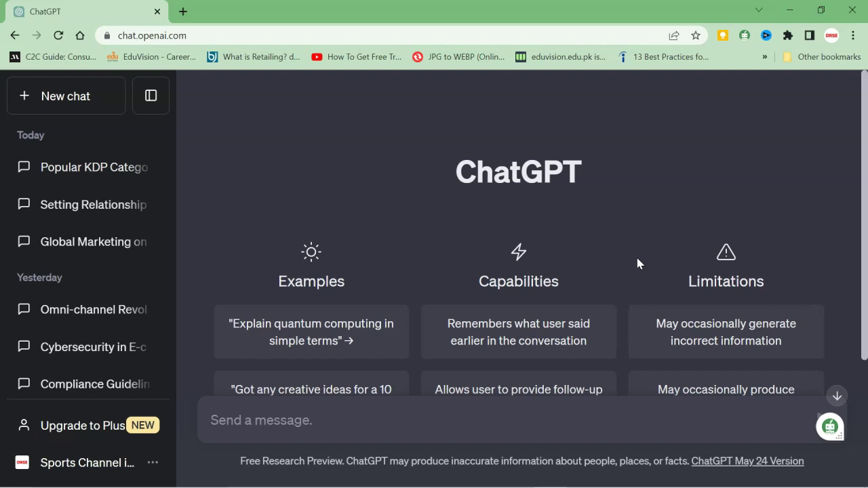
Step: Ask ChatGPT which niche or category is most in demand on Amazon KDP
scroll(631, 258, "down", 1)
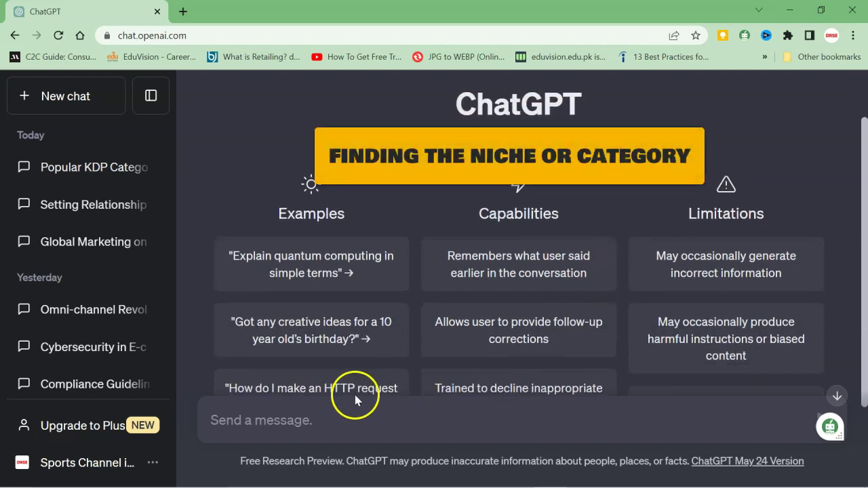
left_click(282, 420)
type("What is the most high in-demand niche or category on Amazon KDP")
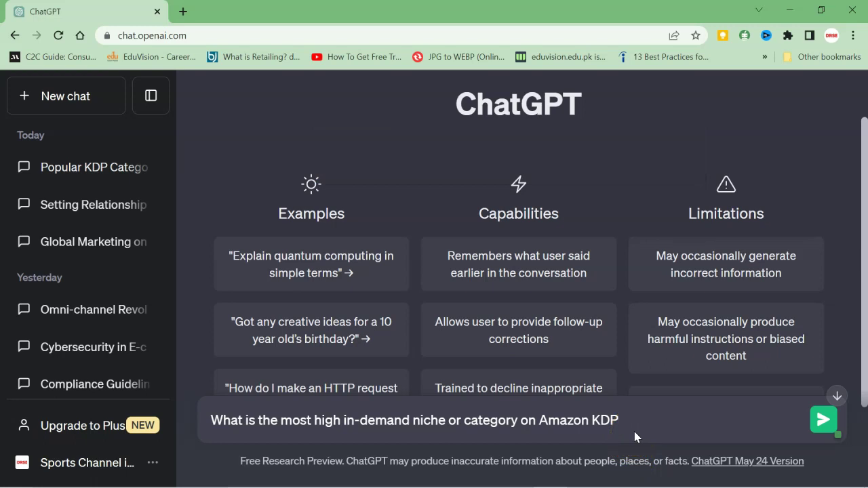
key("Return")
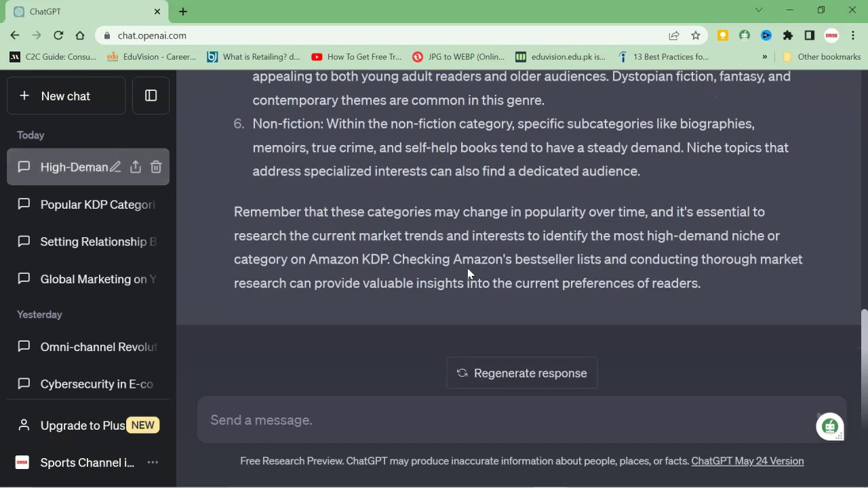
Step: Read through the returned category list and highlight 'Personal Development' in item 4
scroll(450, 223, "up", 10)
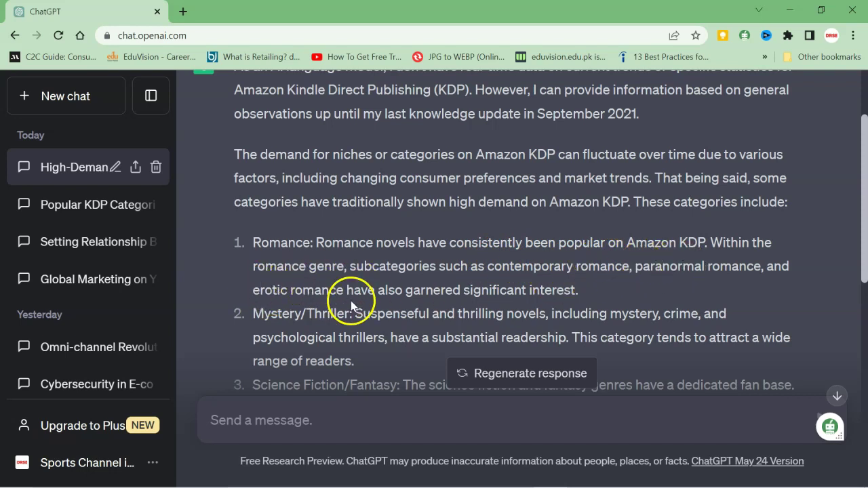
scroll(349, 290, "down", 1)
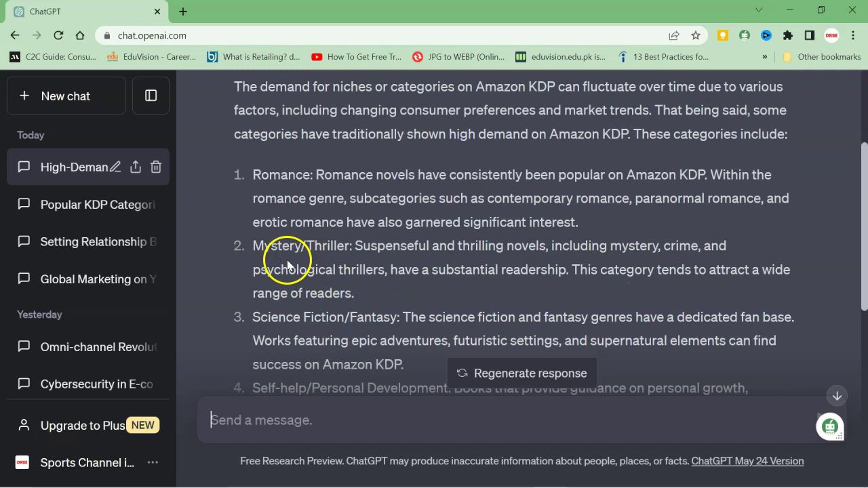
scroll(306, 272, "down", 1)
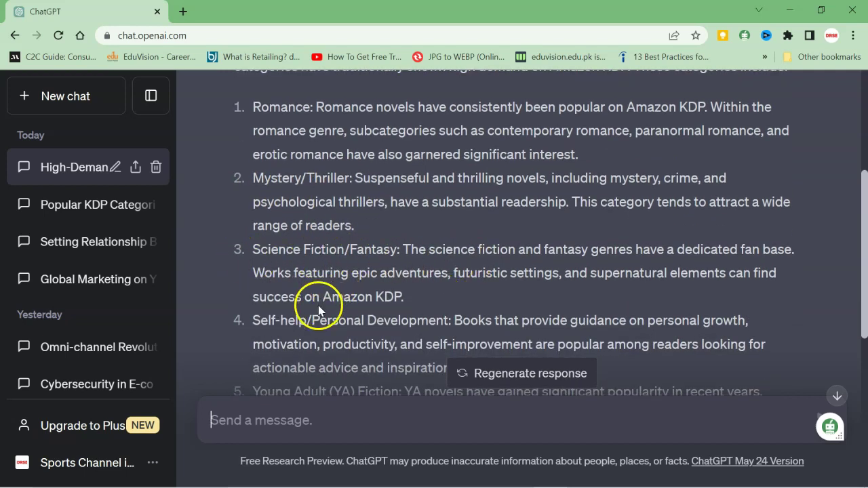
scroll(360, 323, "down", 2)
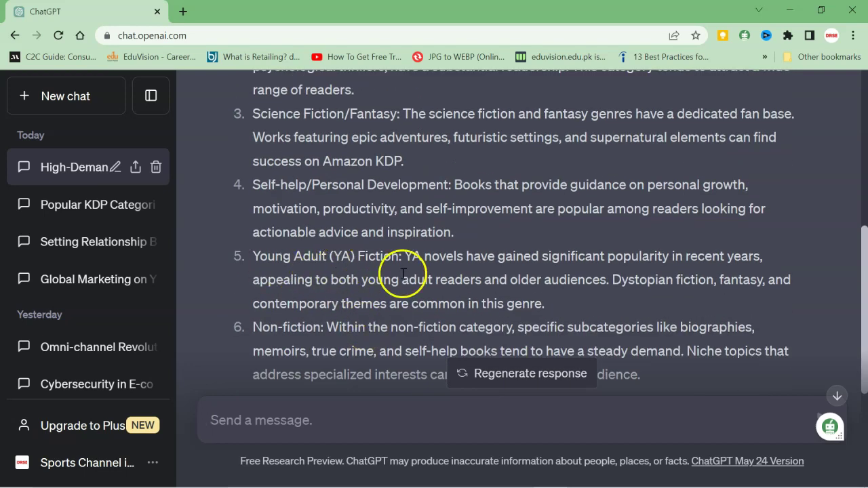
scroll(333, 342, "down", 2)
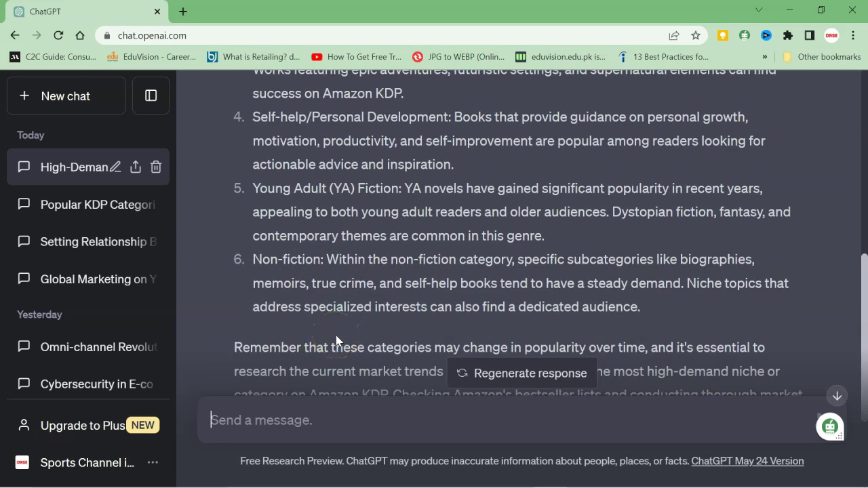
scroll(335, 335, "up", 2)
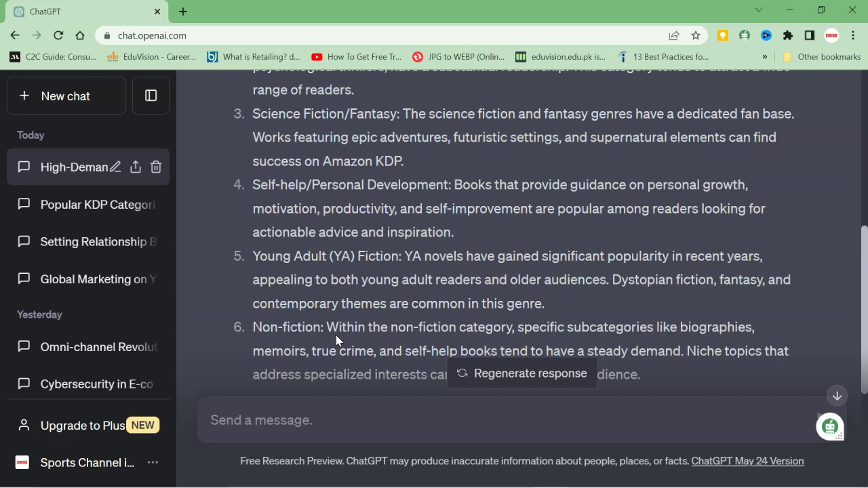
scroll(337, 333, "up", 2)
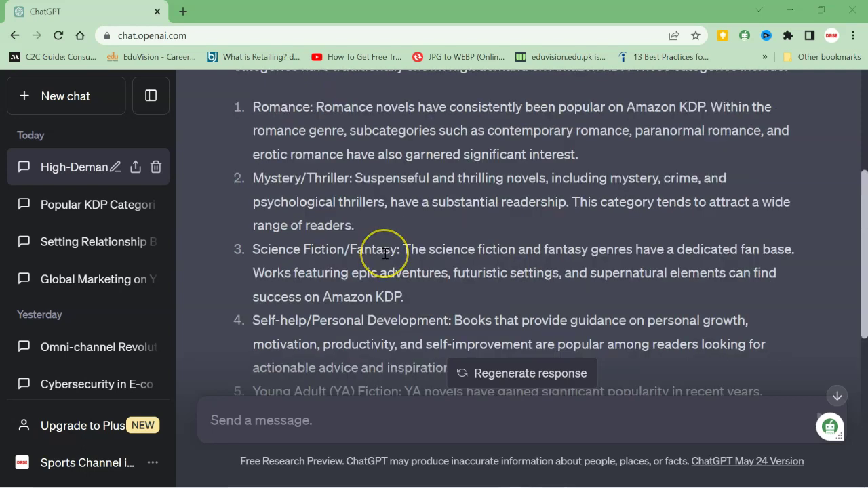
scroll(382, 254, "down", 1)
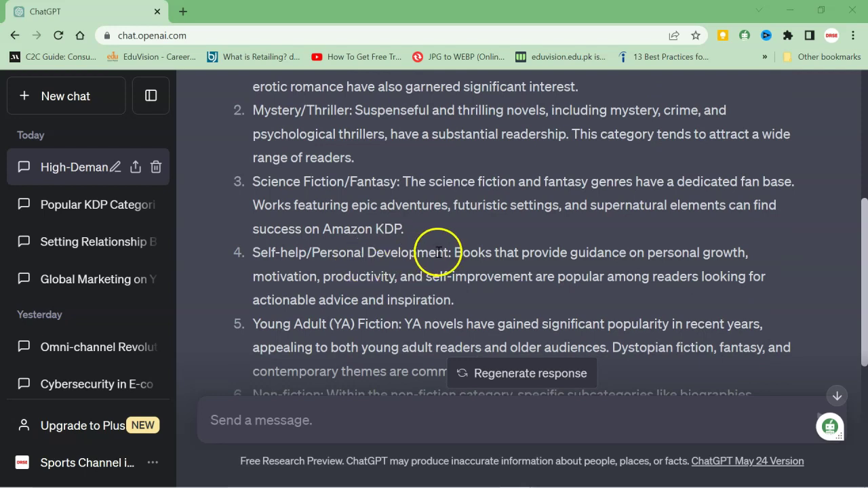
left_click_drag(447, 252, 312, 253)
Step: Send 'List potential topics for an eBook in the Personal Development niche' and review the topics
left_click(337, 423)
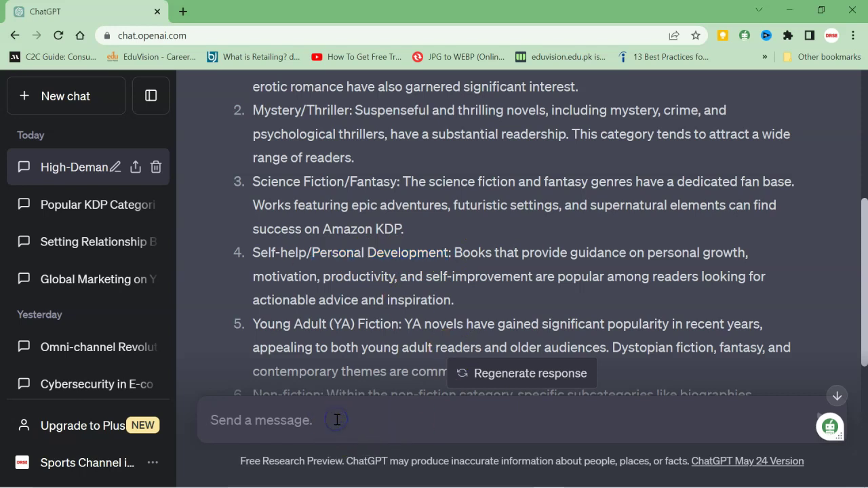
type("List potent")
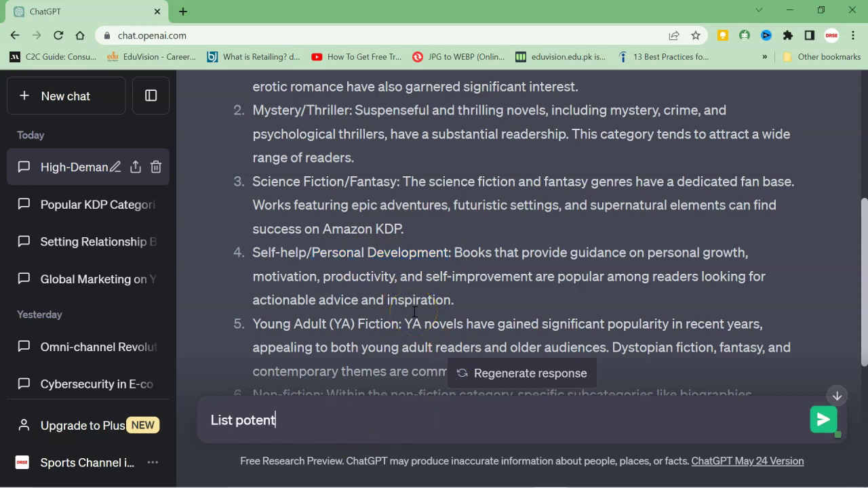
type("ial topics for an")
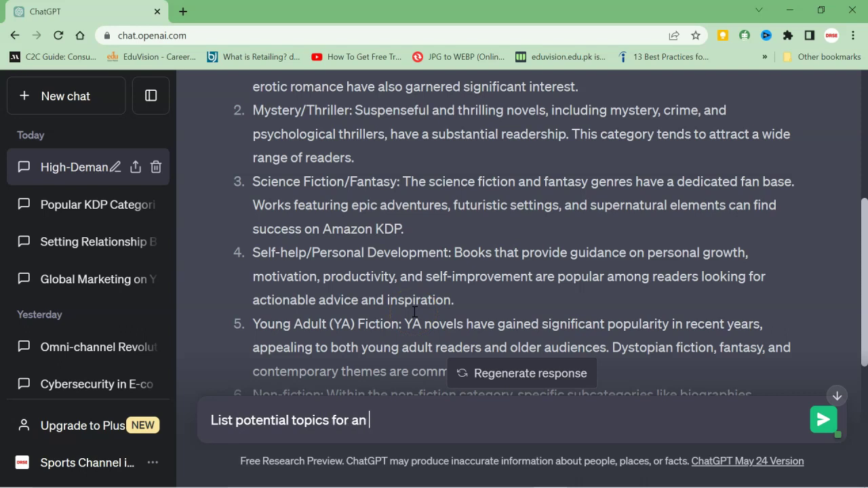
type(" eBook in the Personal Development")
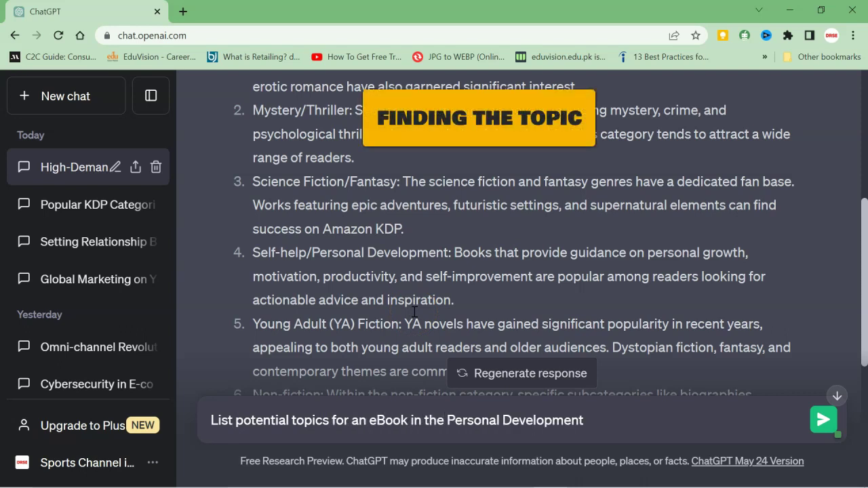
type(" niche")
key("Return")
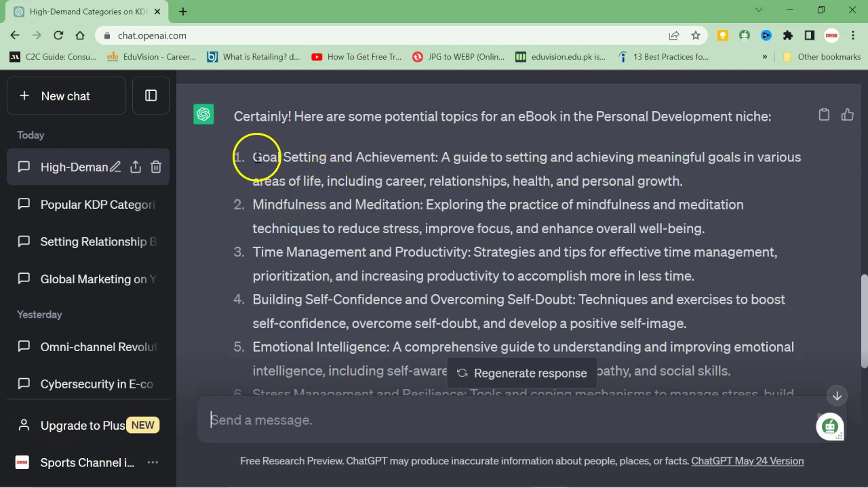
left_click_drag(255, 158, 442, 157)
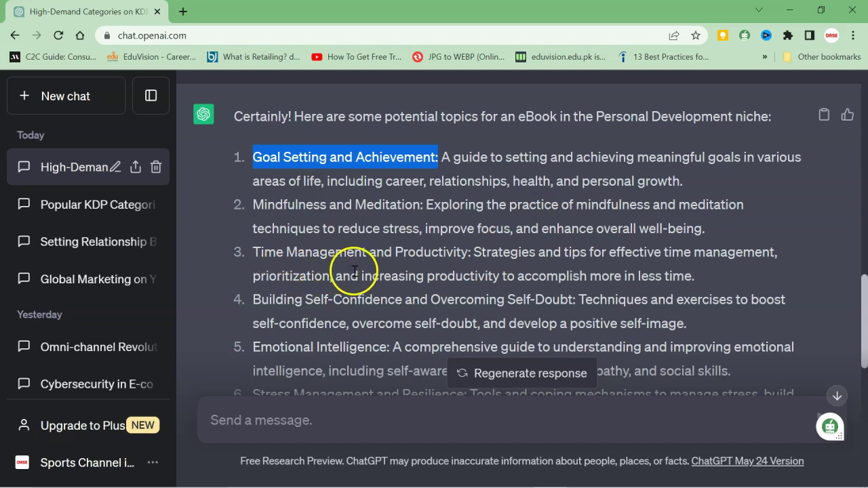
scroll(367, 321, "down", 1)
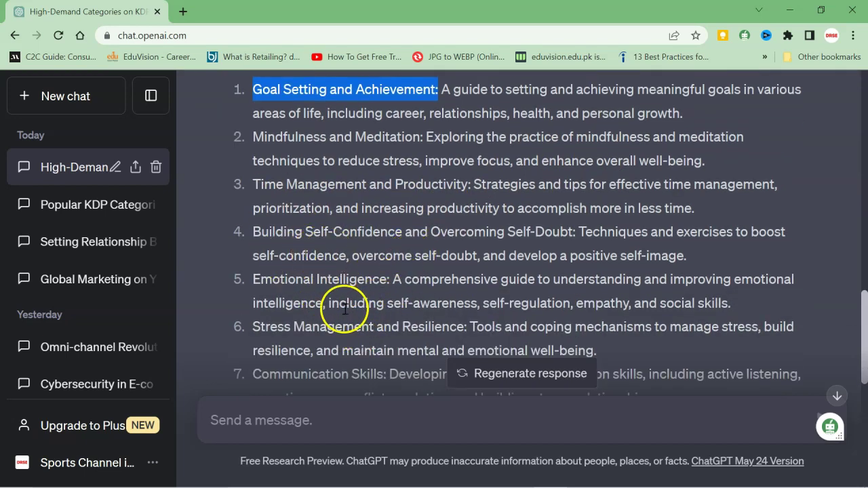
scroll(336, 309, "up", 3)
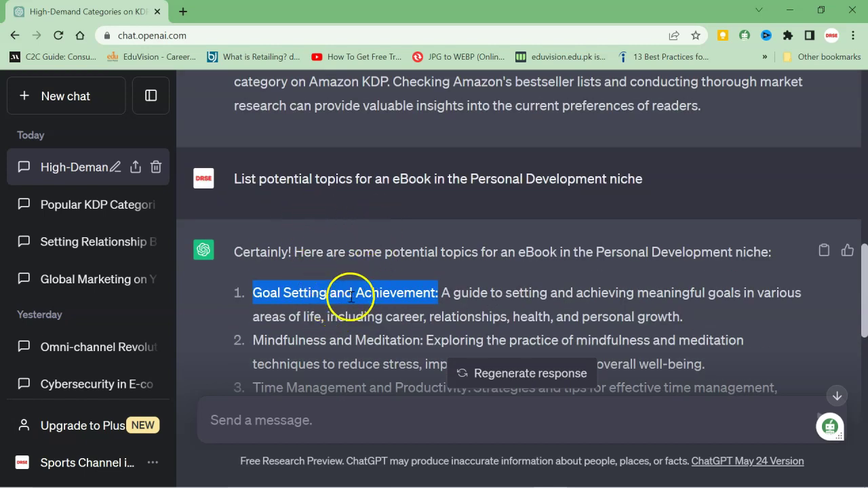
scroll(346, 307, "down", 2)
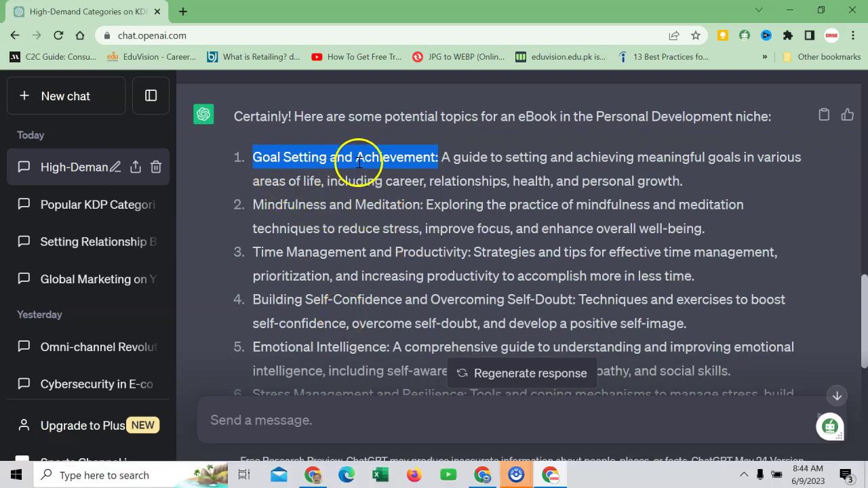
Step: Request an outline for an eBook titled "Time Management and Productivity" and scroll through the result
left_click(745, 437)
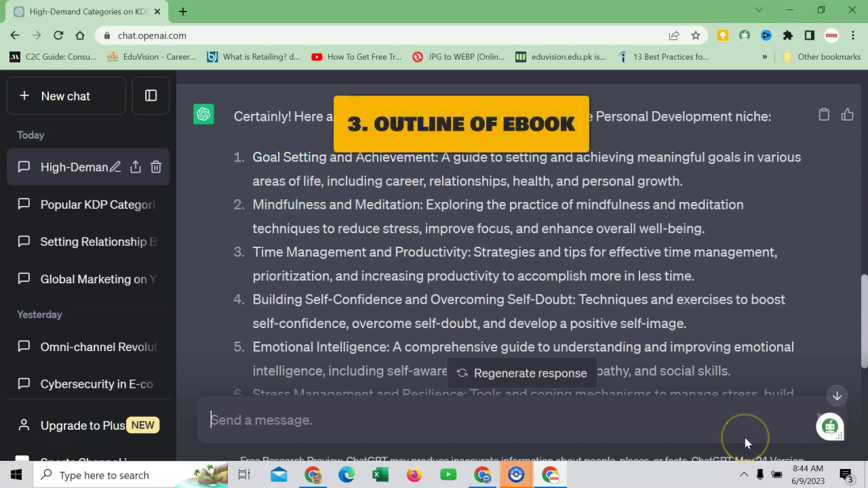
type("W")
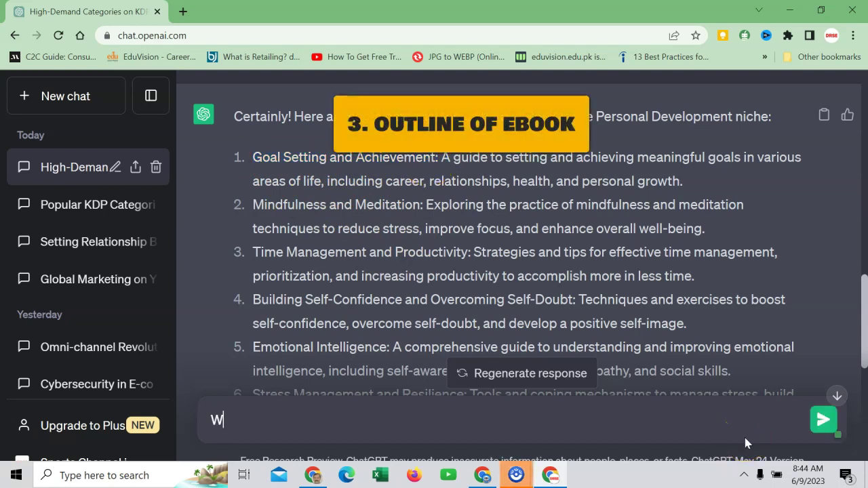
type("rite an outline for a new eBook t")
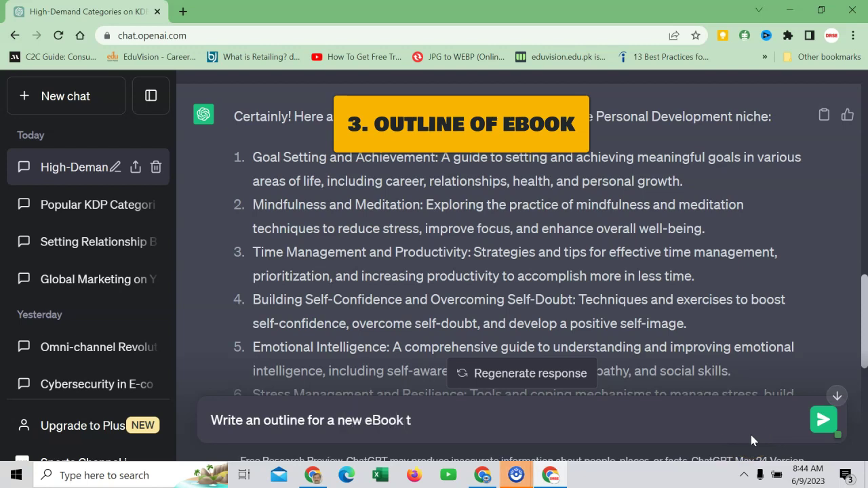
type("itled")
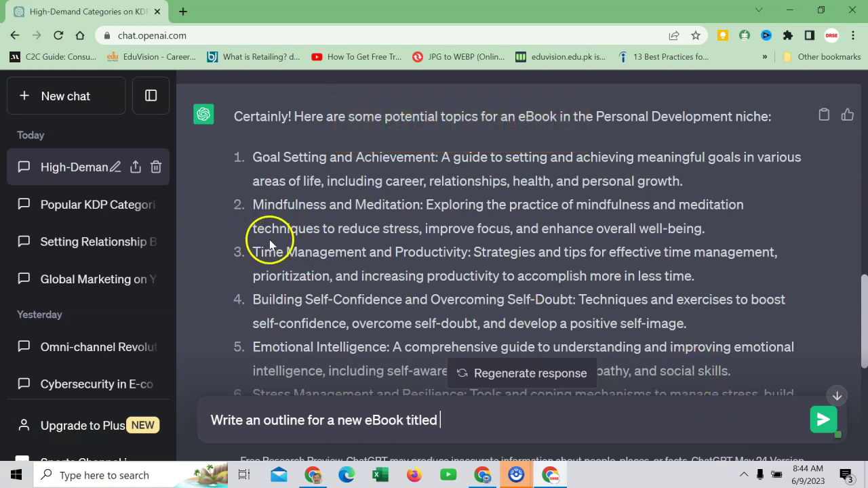
left_click_drag(255, 252, 520, 421)
key("ctrl+Left")
key("ctrl+Left")
key("ctrl+Left")
key("ctrl+Left")
type("\"")
key("End")
type("\"")
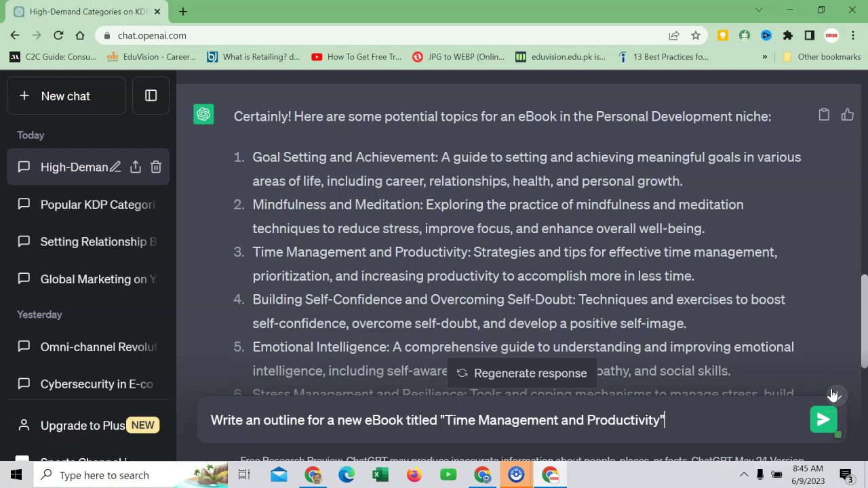
key("Return")
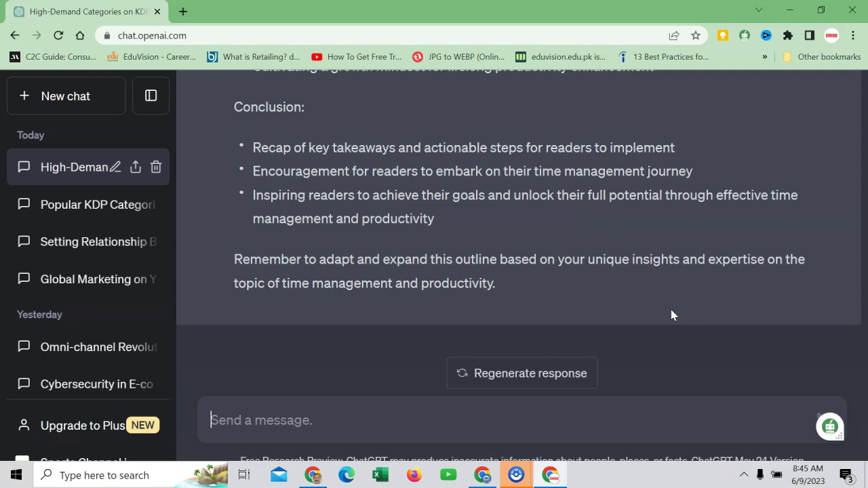
scroll(631, 295, "up", 8)
scroll(628, 293, "up", 12)
scroll(629, 293, "up", 3)
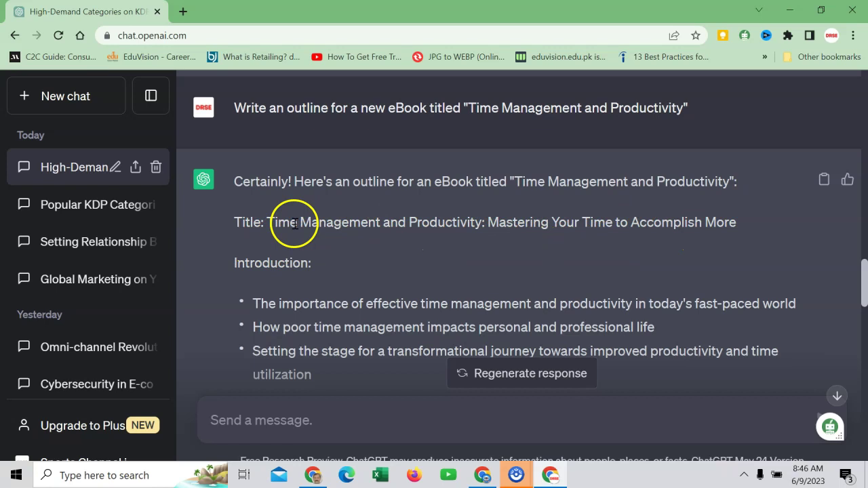
Step: Read the outline down to Chapter 9 and the Conclusion, then select the reply upward from its last line
left_click_drag(273, 224, 695, 231)
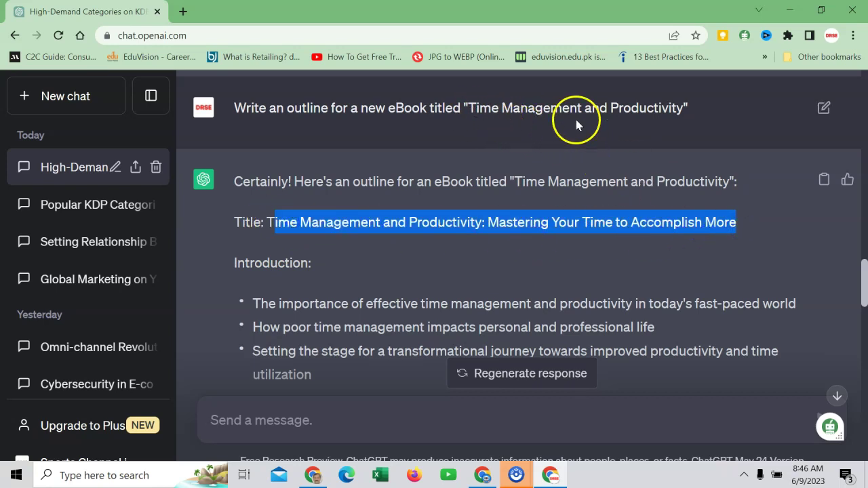
left_click(357, 255)
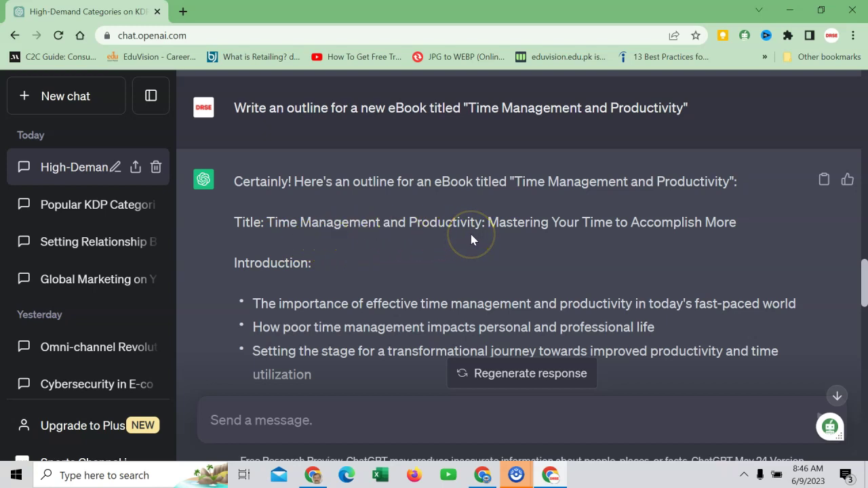
scroll(380, 280, "down", 1)
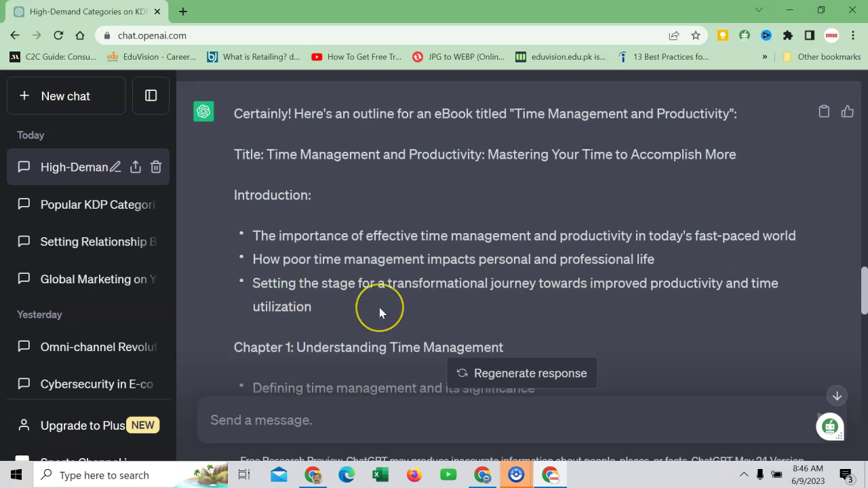
scroll(379, 308, "down", 3)
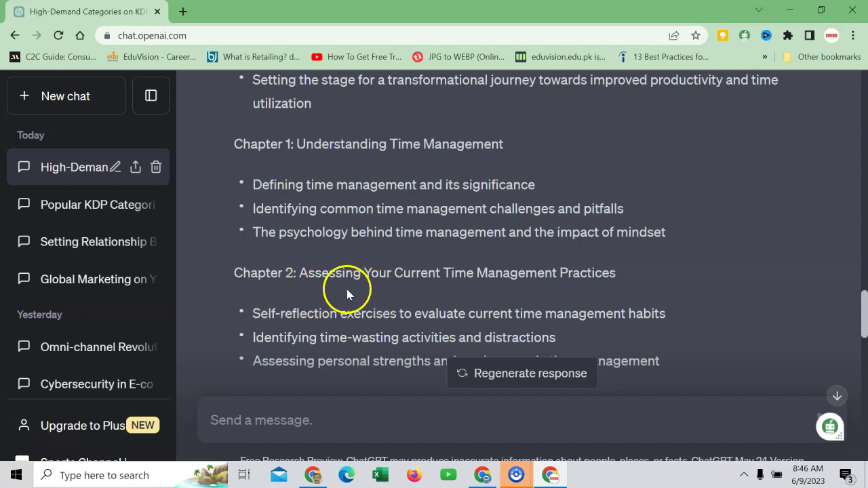
scroll(346, 289, "down", 3)
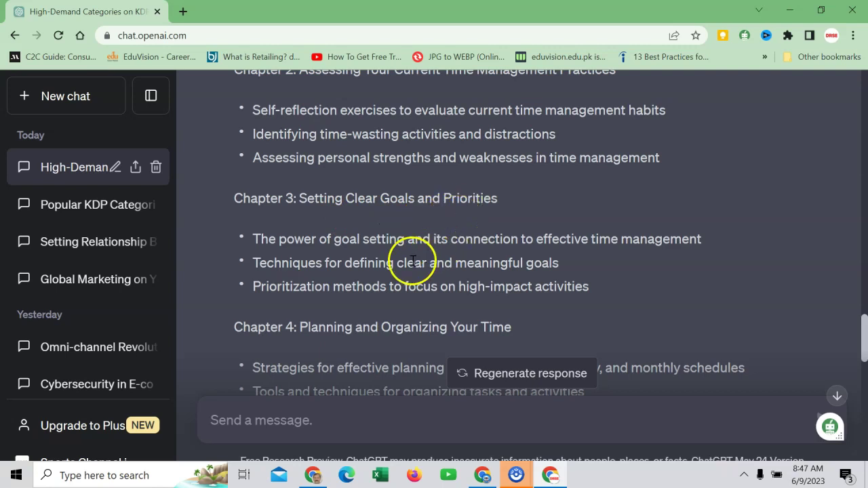
scroll(411, 258, "down", 2)
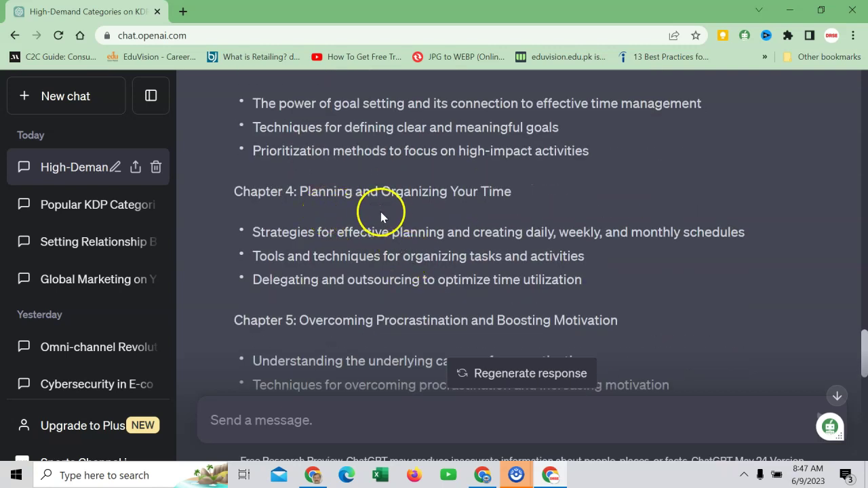
scroll(429, 235, "down", 1)
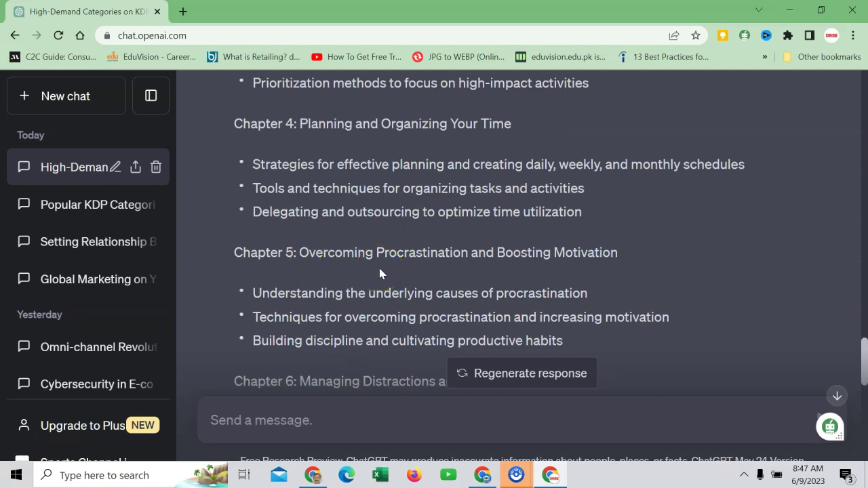
scroll(424, 266, "down", 6)
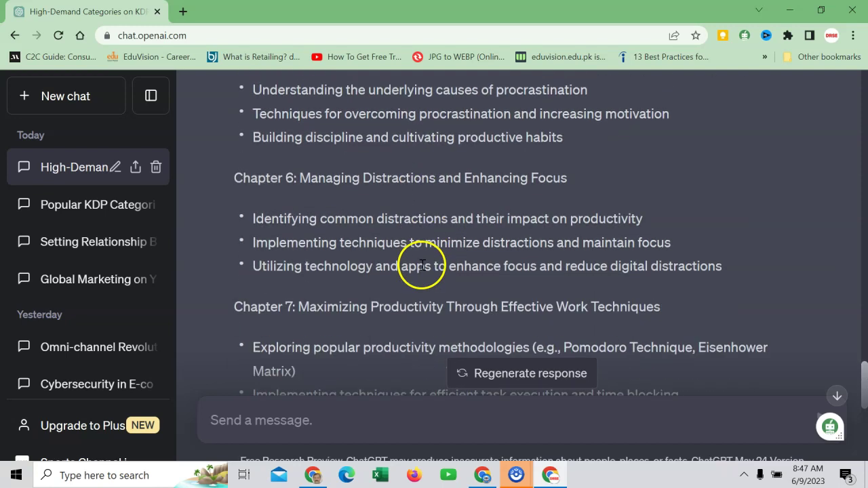
scroll(419, 262, "down", 6)
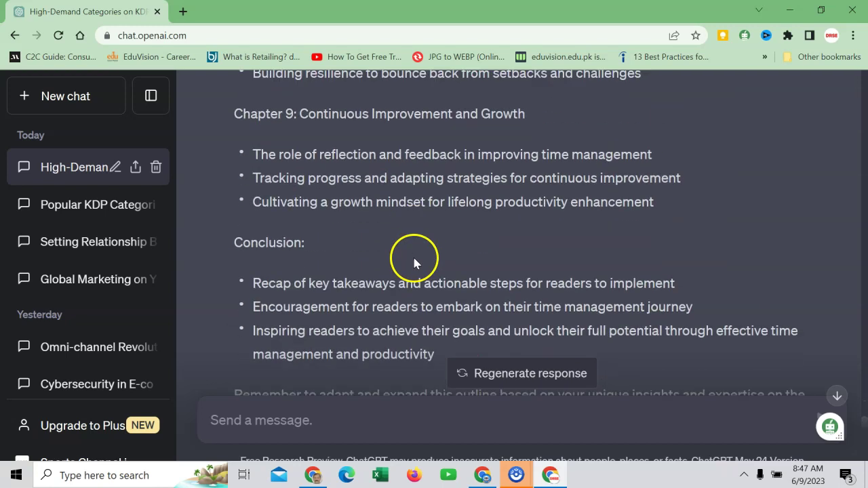
left_click_drag(509, 289, 233, 291)
Step: Paste the copied outline into the empty Word document
scroll(369, 244, "up", 6)
scroll(369, 241, "up", 15)
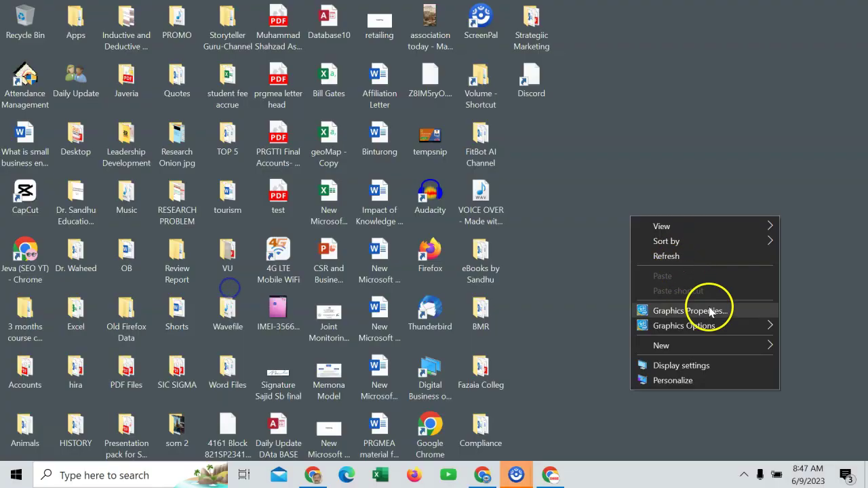
mouse_move(754, 348)
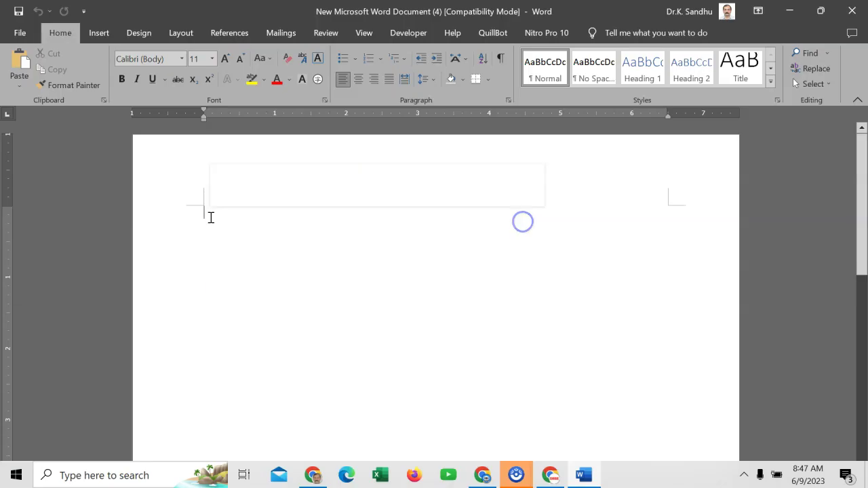
right_click(209, 217)
left_click(275, 304)
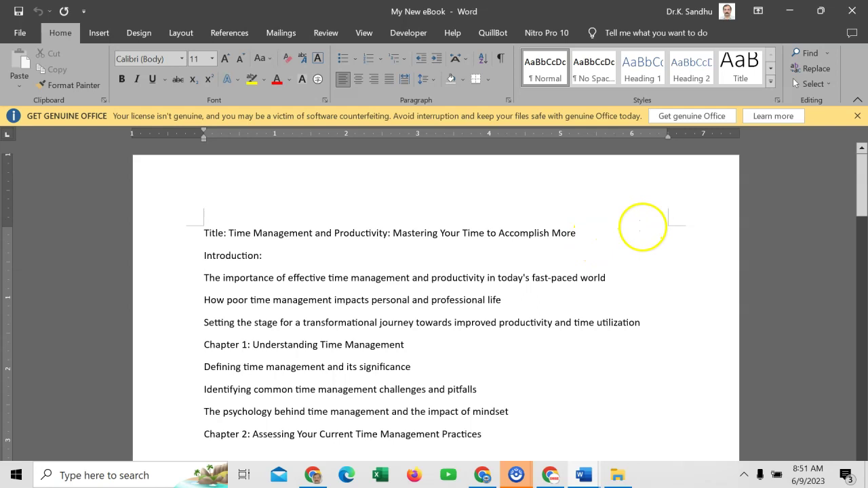
Step: Under the title, write 'Write an introduction of my eBook titled "<title>" by focusing on following three items'
left_click(640, 230)
key("Return")
key("Return")
key("Return")
key("Up")
type("Wr")
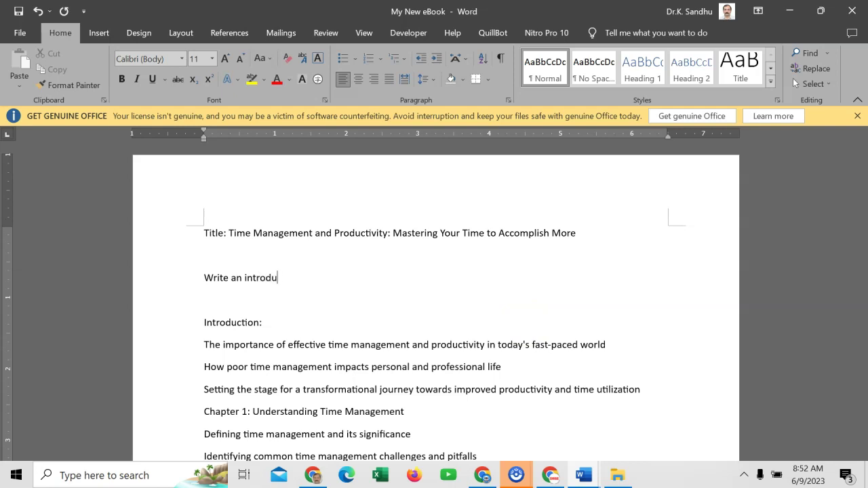
type("ite an introduction of my eBook titled")
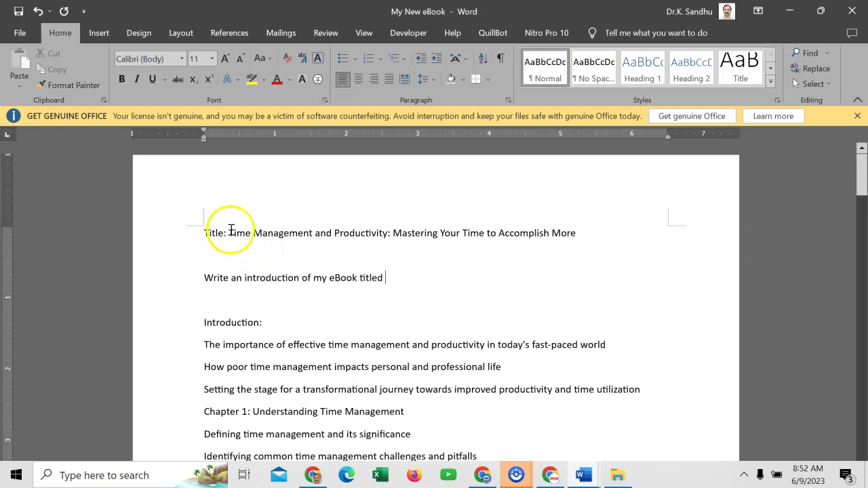
left_click_drag(228, 231, 576, 234)
key("ctrl+c")
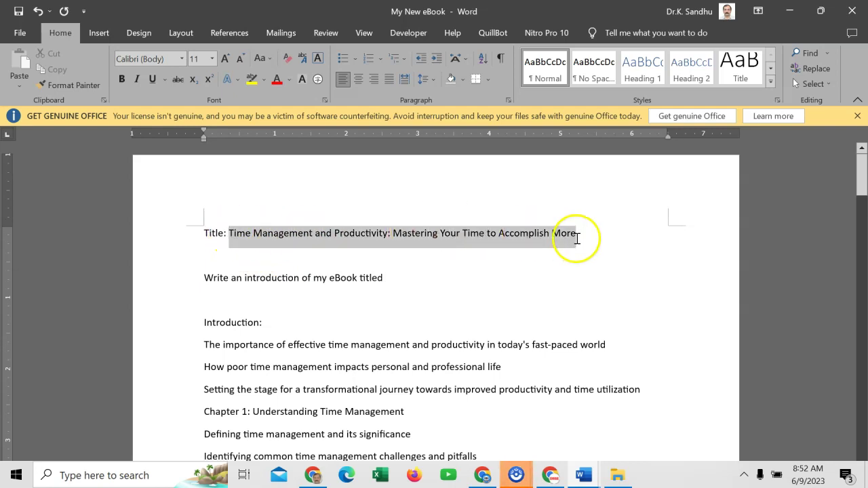
left_click(416, 277)
key("ctrl+v")
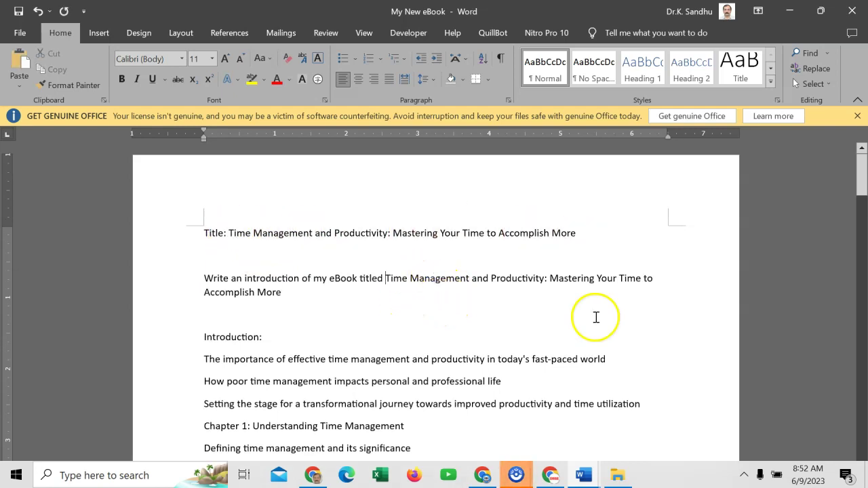
type("\"")
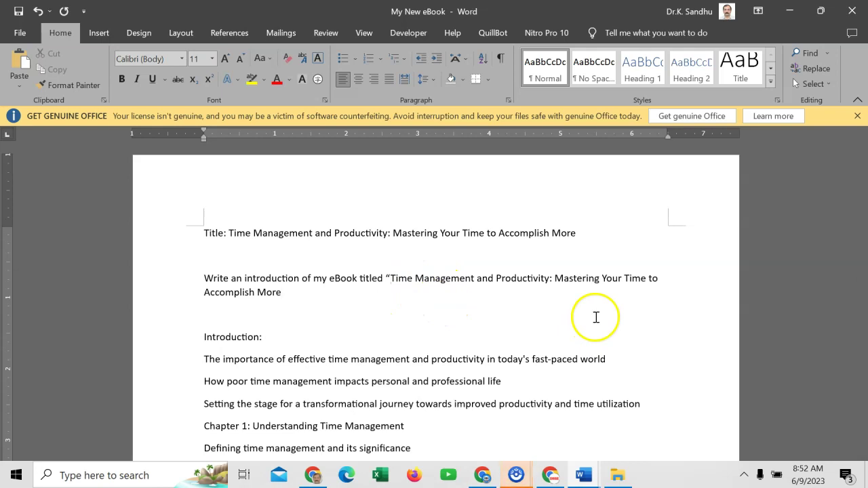
key("Down")
type("\" by ")
type("focus")
type("ing on following three ite")
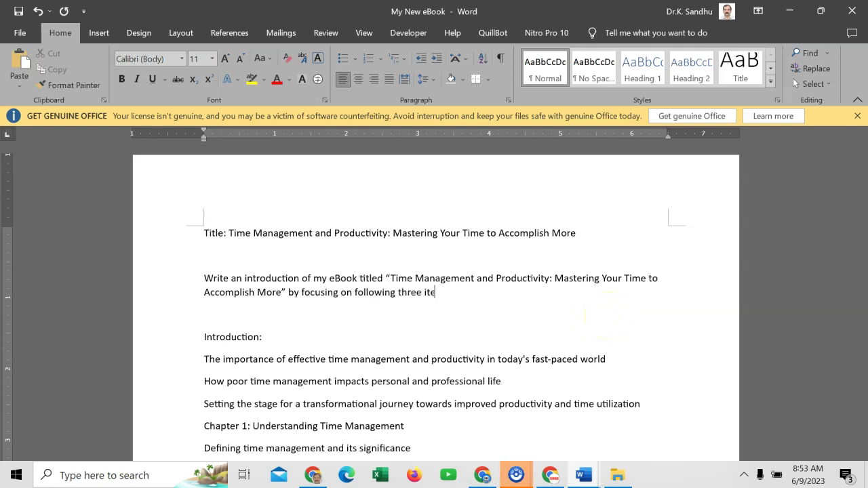
type("ms")
key("Return")
Step: Move the three introduction points under the prompt and number them 1. 2. 3
scroll(630, 358, "down", 2)
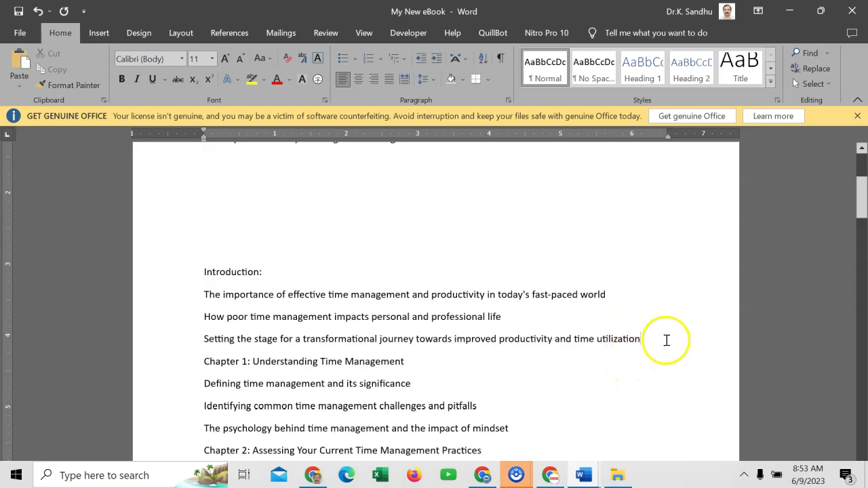
left_click(667, 340)
key("Return")
key("Return")
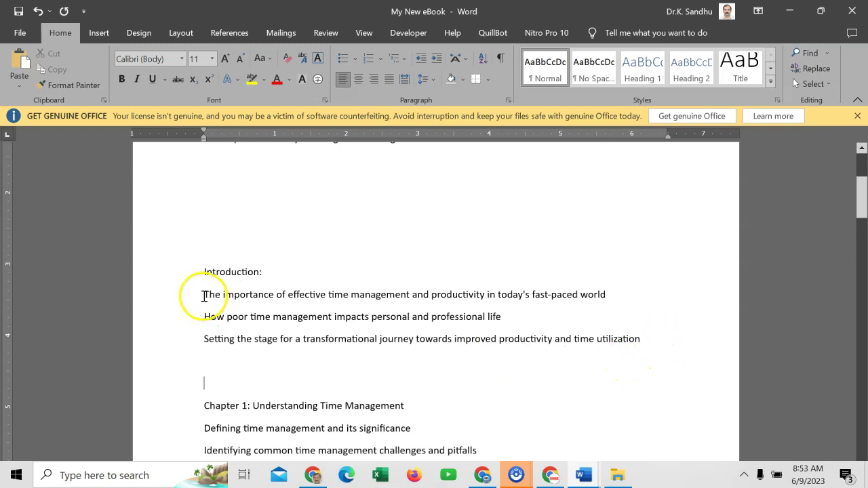
left_click_drag(204, 294, 645, 340)
left_click_drag(450, 299, 215, 270)
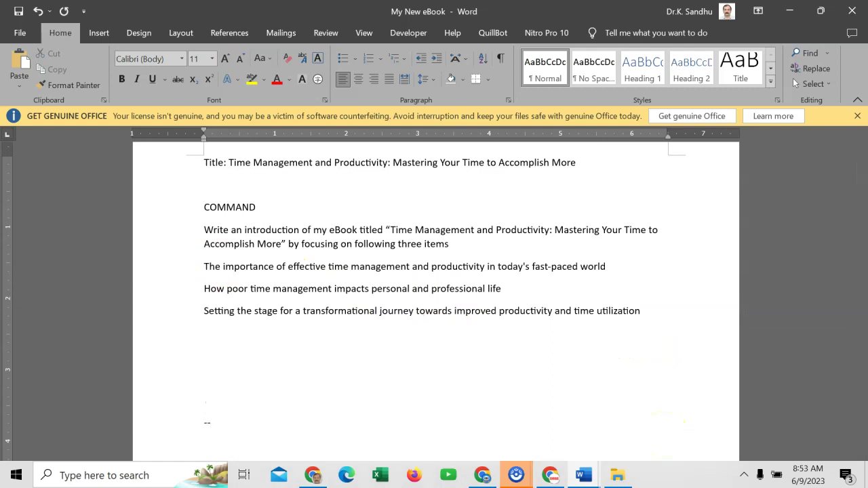
left_click_drag(644, 314, 203, 266)
left_click(382, 60)
left_click(447, 110)
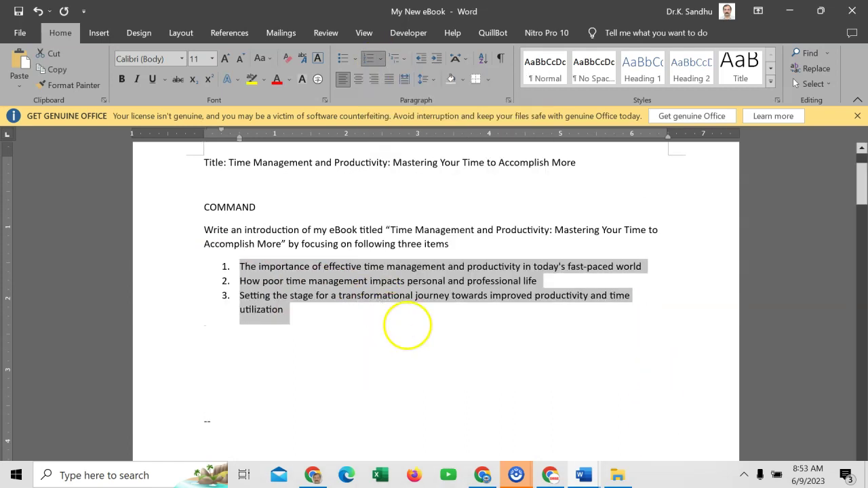
Step: Add the line 'Other chapters aree' below the list and select the prompt with its points
left_click(405, 329)
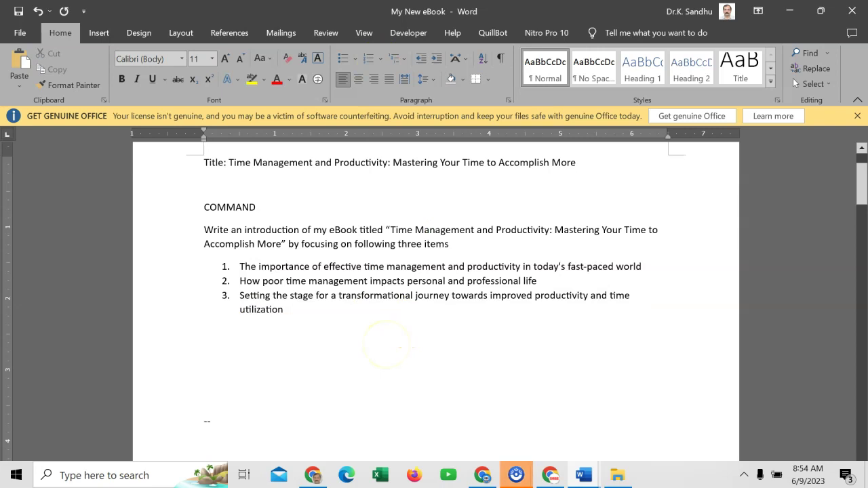
type("Other chapter")
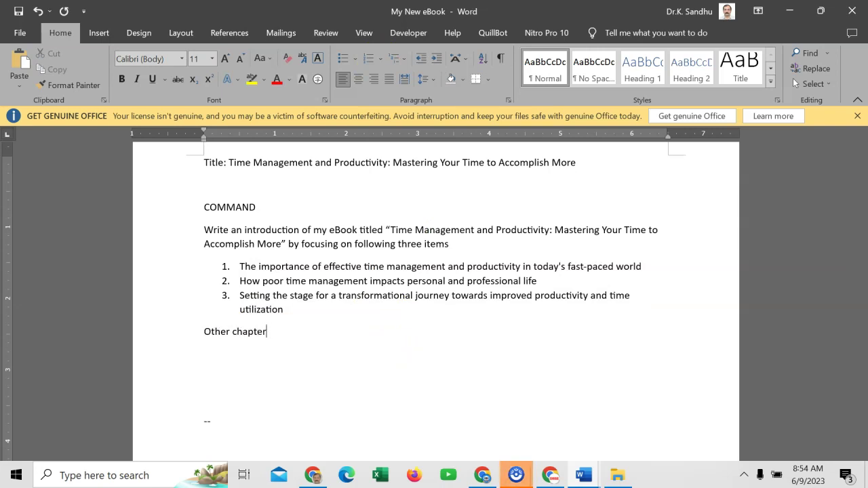
type("s are listed below for")
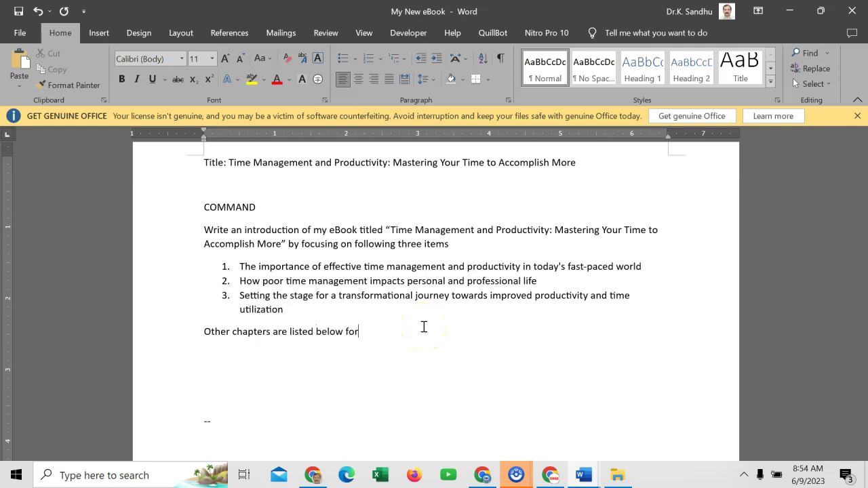
type("eferenc")
scroll(319, 305, "down", 10)
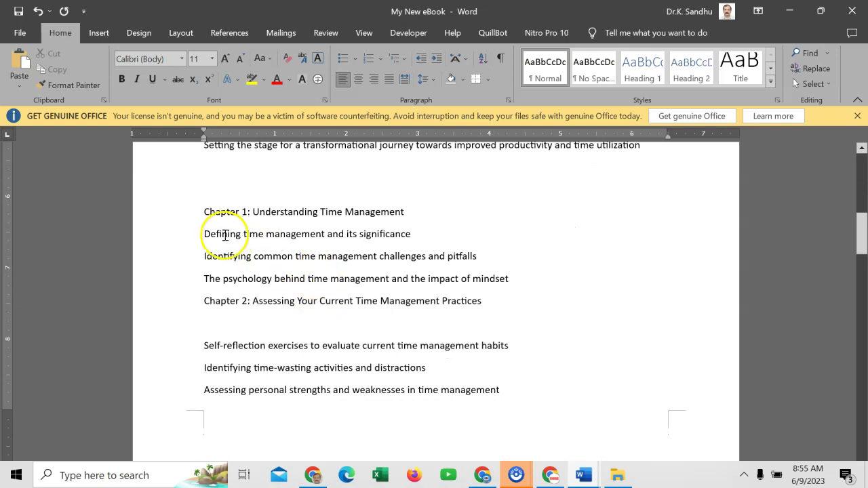
scroll(242, 242, "down", 15)
left_click_drag(204, 212, 360, 265)
scroll(242, 244, "down", 15)
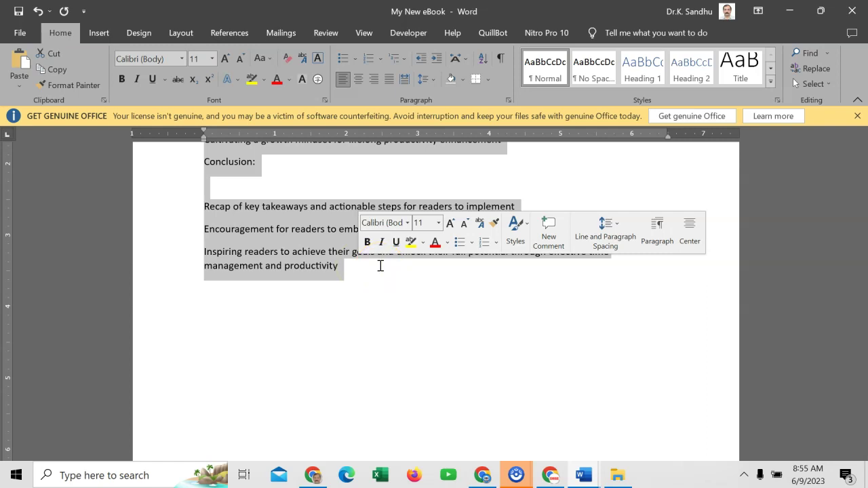
left_click_drag(378, 266, 220, 268)
Step: Paste the introduction prompt into a new ChatGPT message
key("alt+Tab")
key("alt+Tab")
key("alt+Tab")
key("alt+Tab")
key("alt+Tab")
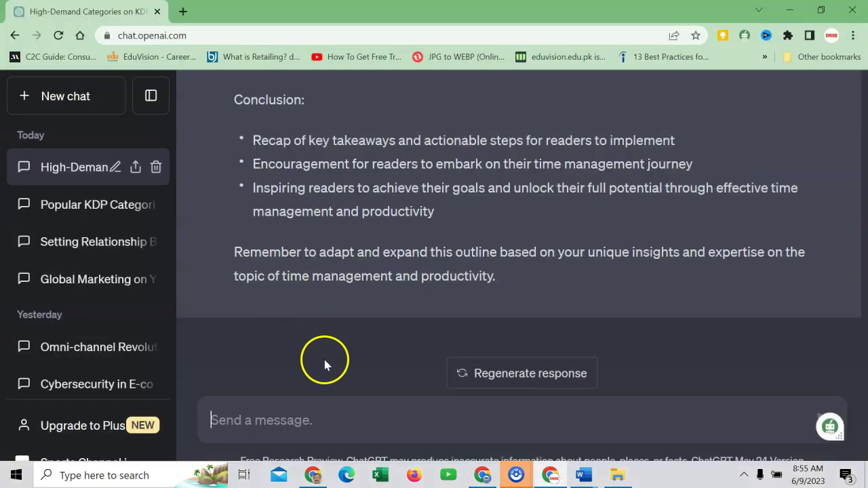
left_click(260, 414)
key("ctrl+v")
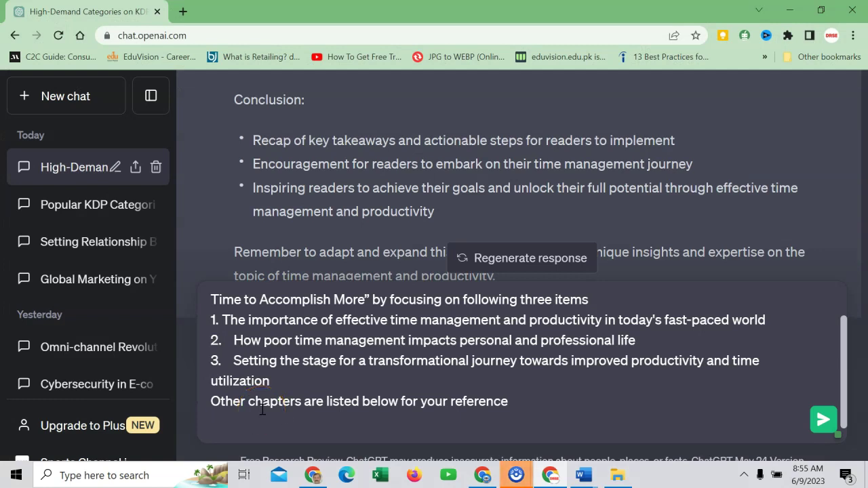
Step: Copy Chapter 1 onward from Word, append it to the message, and send it
key("alt+Tab")
scroll(285, 332, "down", 8)
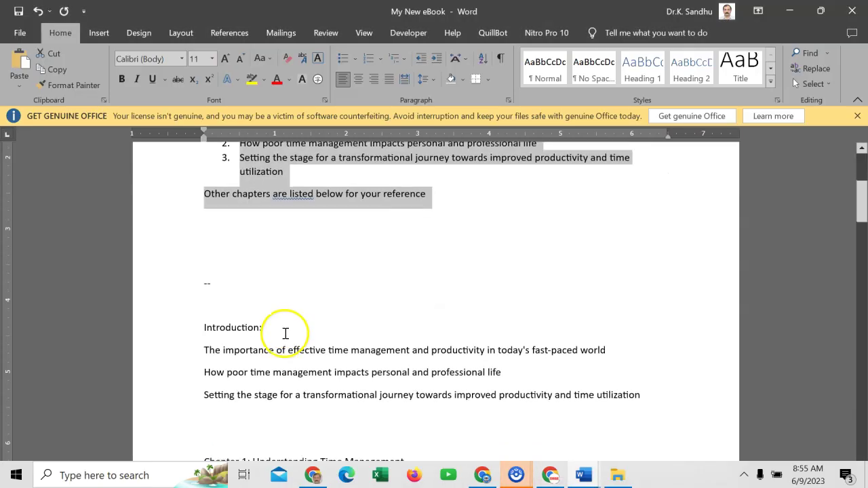
left_click_drag(204, 283, 351, 237)
scroll(349, 238, "down", 15)
key("alt+Tab")
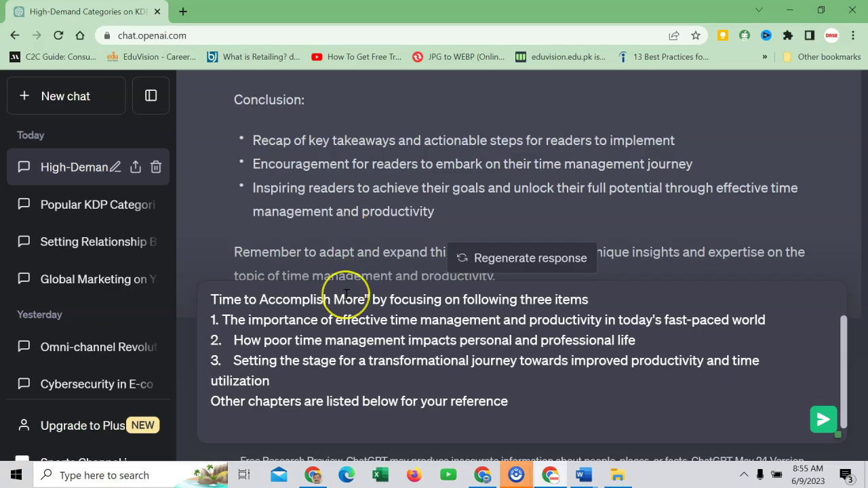
key("ctrl+v")
scroll(373, 356, "up", 20)
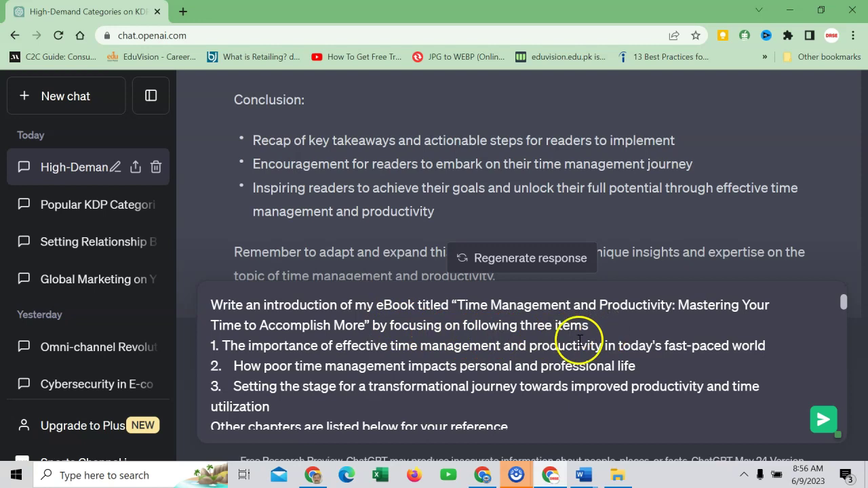
scroll(299, 346, "down", 1)
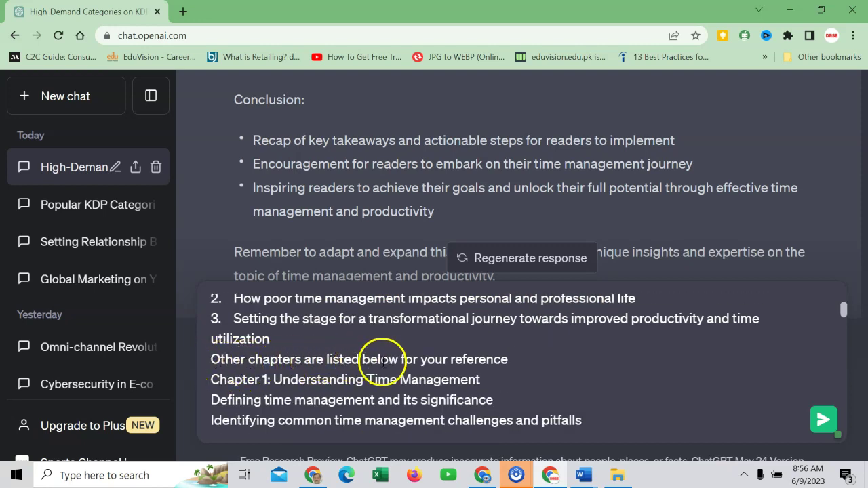
scroll(542, 410, "down", 10)
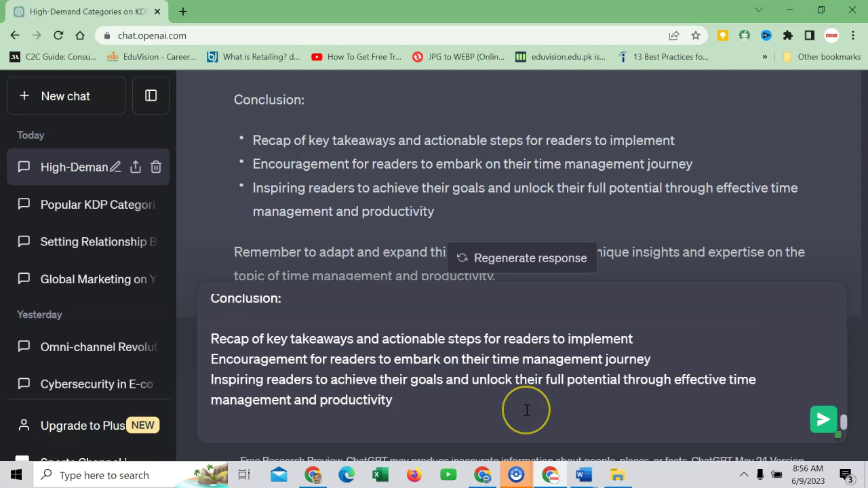
key("Return")
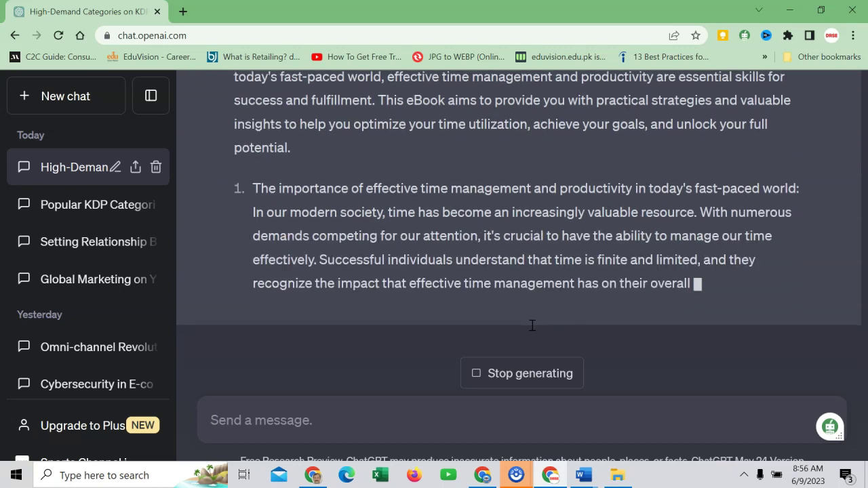
Step: Scroll through the finished Introduction from the Welcome paragraph to the three numbered sections
scroll(388, 279, "up", 5)
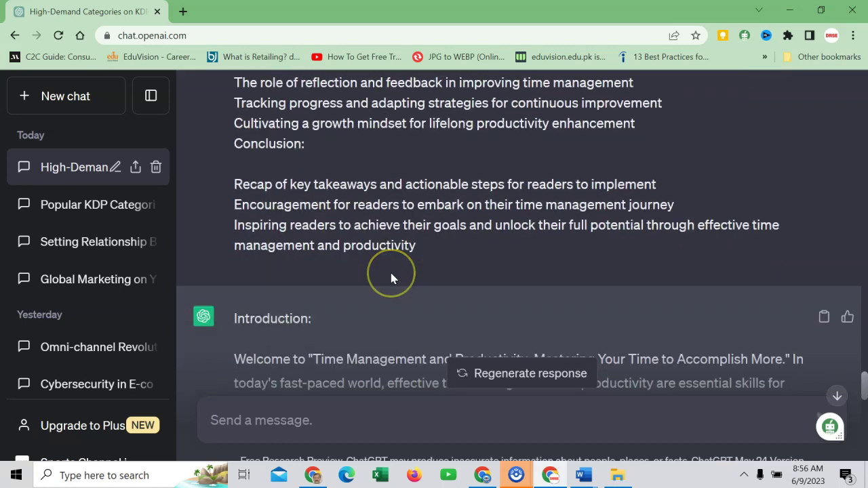
scroll(391, 273, "down", 1)
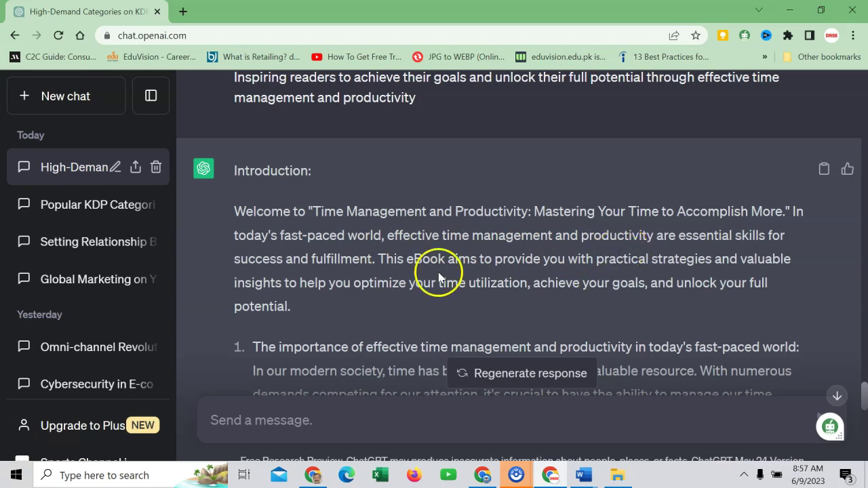
scroll(435, 275, "down", 2)
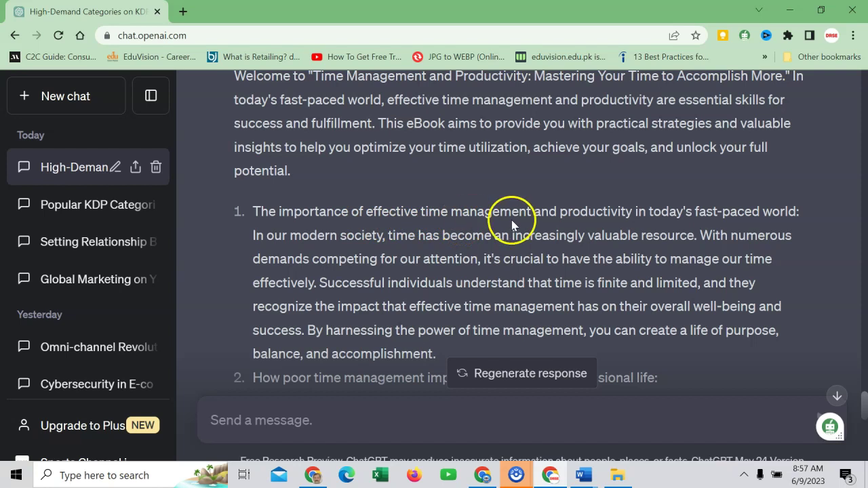
scroll(264, 271, "down", 6)
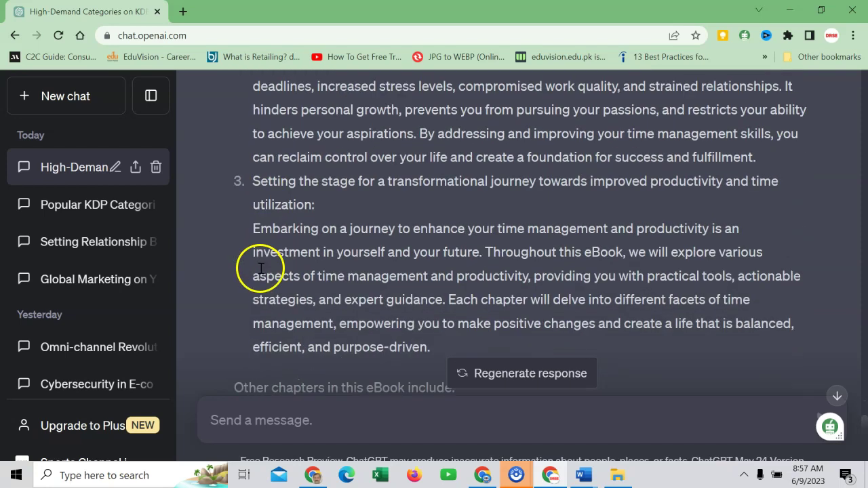
scroll(260, 268, "up", 7)
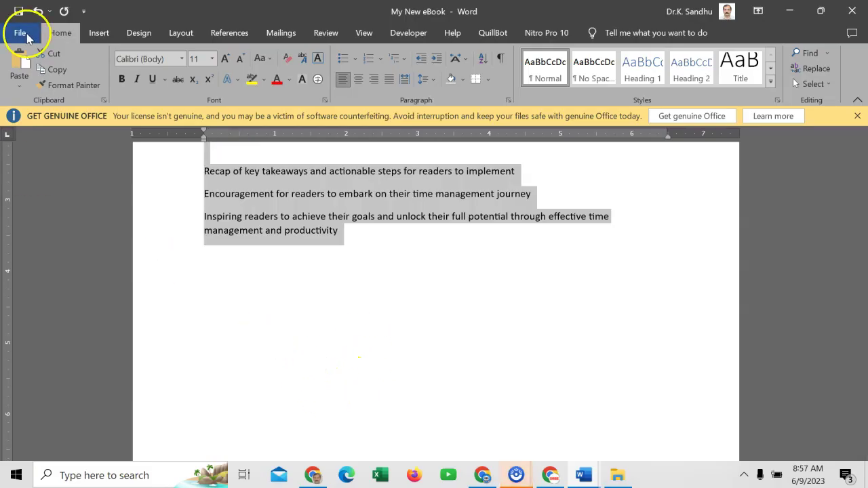
Step: Create a new blank Word document and paste the generated introduction into it
left_click(25, 32)
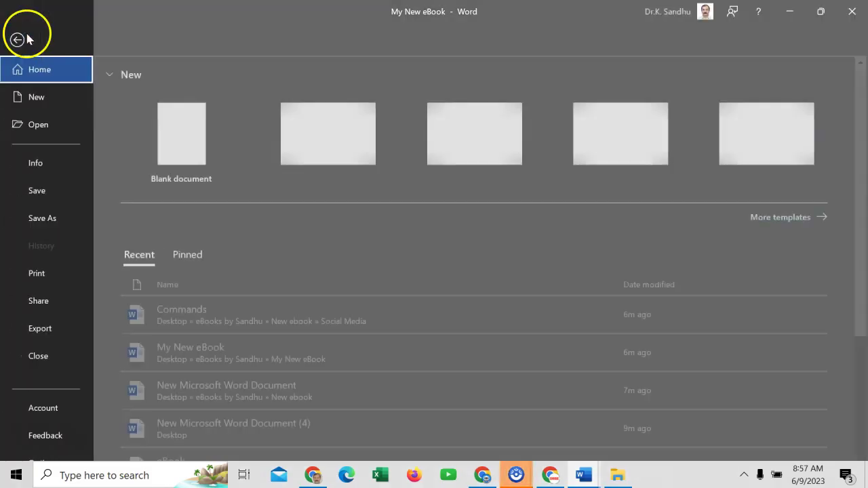
left_click(181, 151)
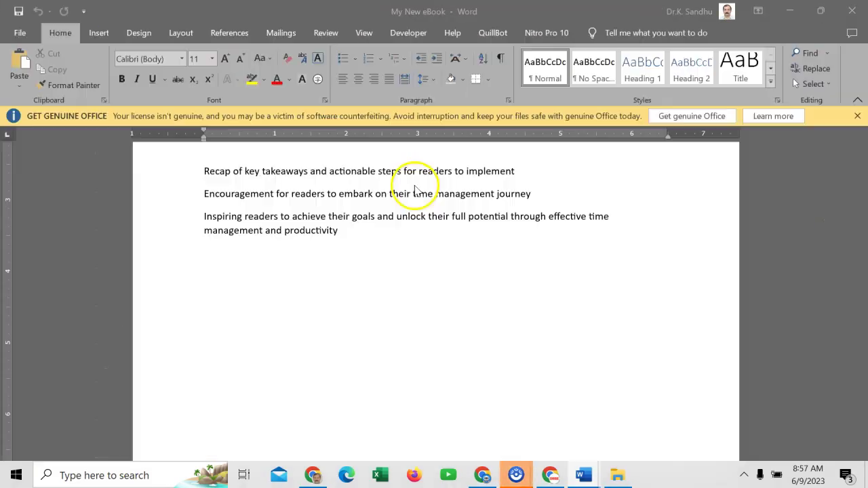
right_click(205, 235)
left_click(270, 320)
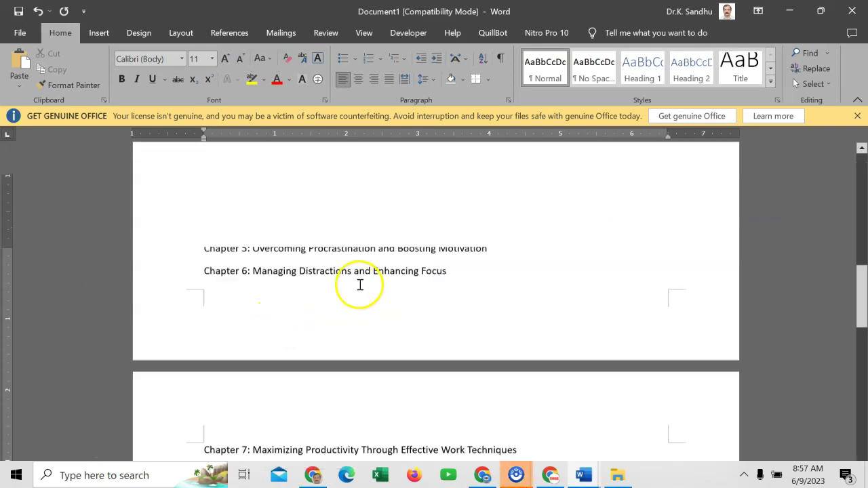
Step: Delete the empty lines between paragraphs, including before Chapter 1 and the conclusion
left_click(254, 300)
key("Delete")
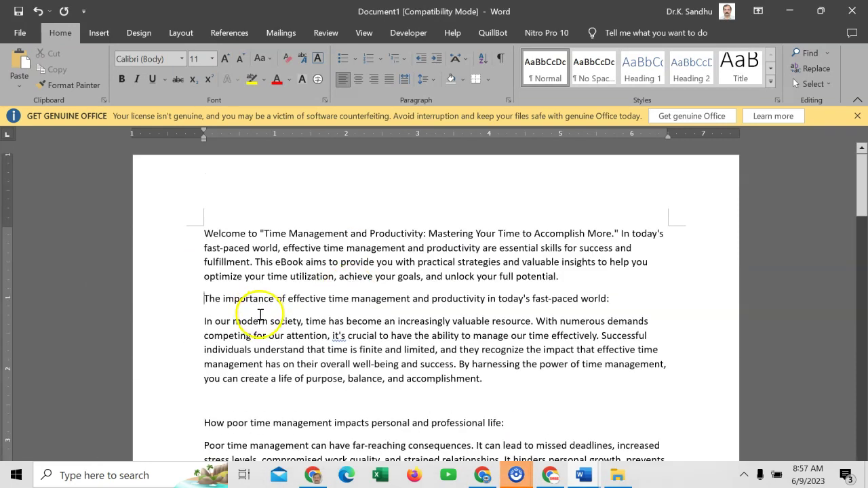
scroll(226, 334, "down", 3)
left_click(227, 333)
key("Delete")
scroll(226, 370, "down", 3)
left_click(226, 370)
key("Delete")
scroll(226, 369, "down", 3)
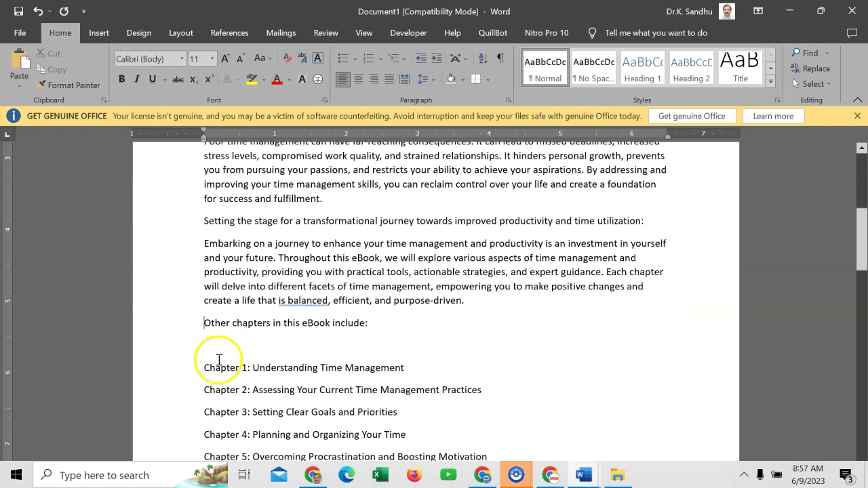
left_click(218, 349)
key("Delete")
scroll(219, 345, "down", 3)
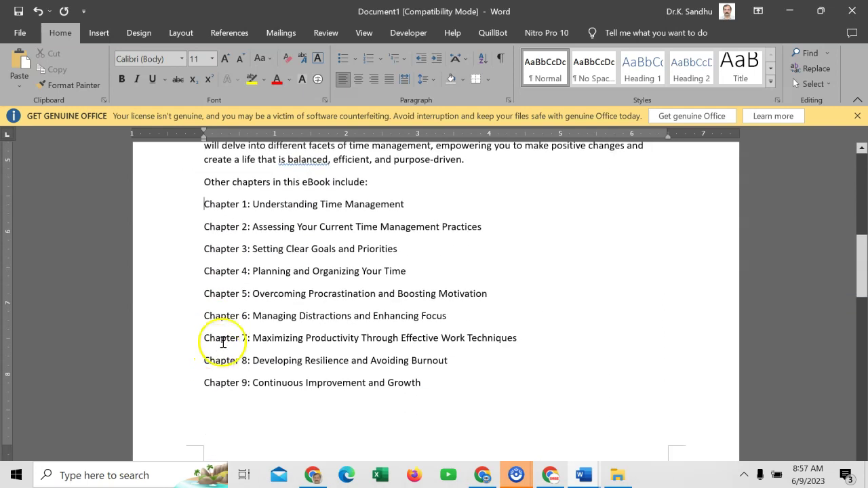
scroll(328, 324, "down", 5)
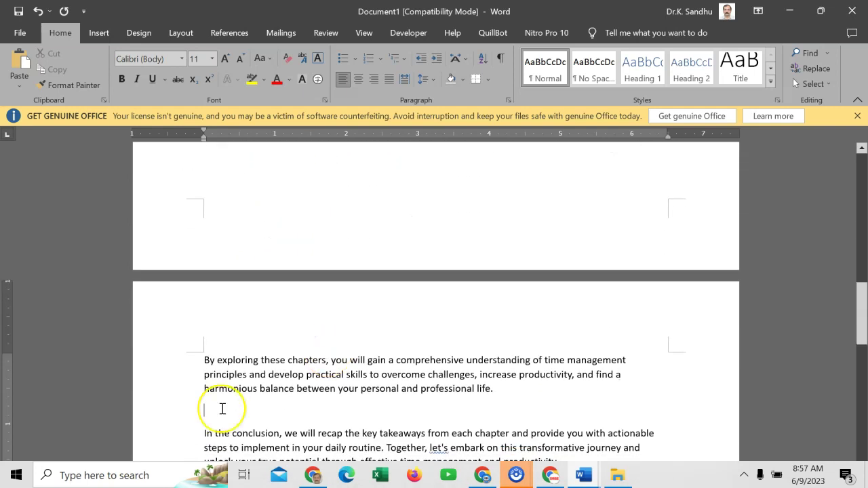
left_click(223, 407)
key("Delete")
scroll(222, 409, "down", 3)
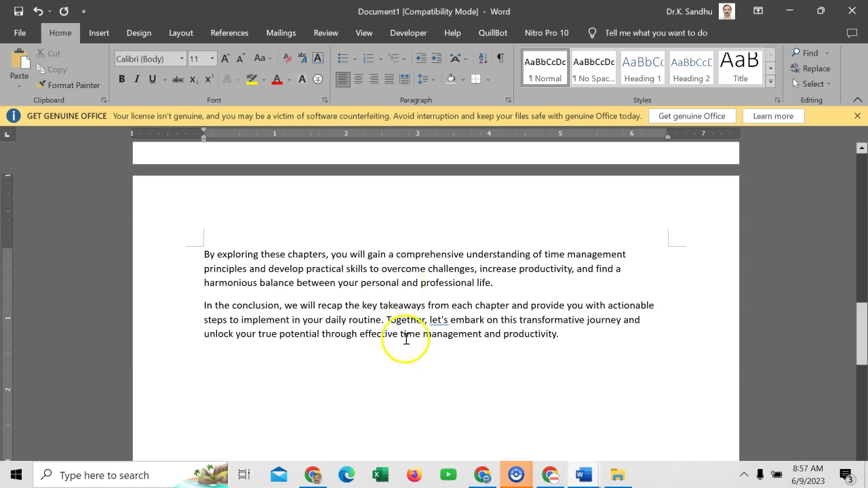
Step: In My New eBook, start a new prompt line containing the Chapter 1 title 'Understanding Time Management'
key("alt+Tab")
scroll(429, 248, "up", 4)
scroll(265, 289, "down", 4)
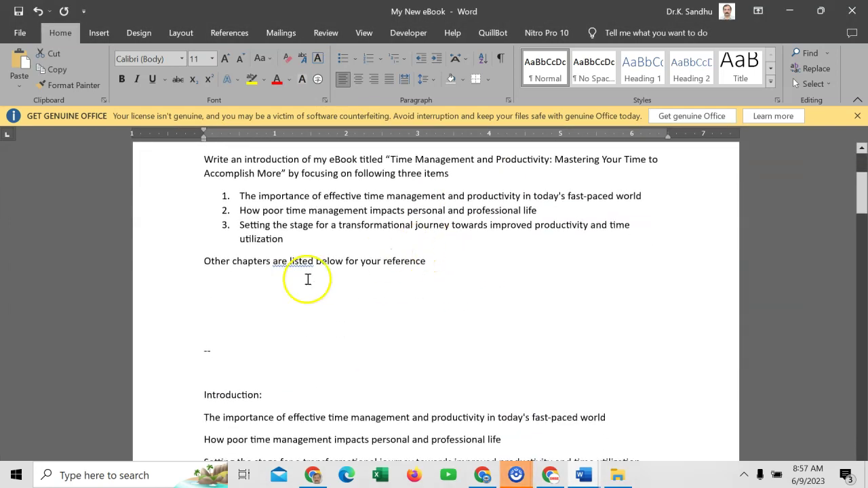
left_click(226, 301)
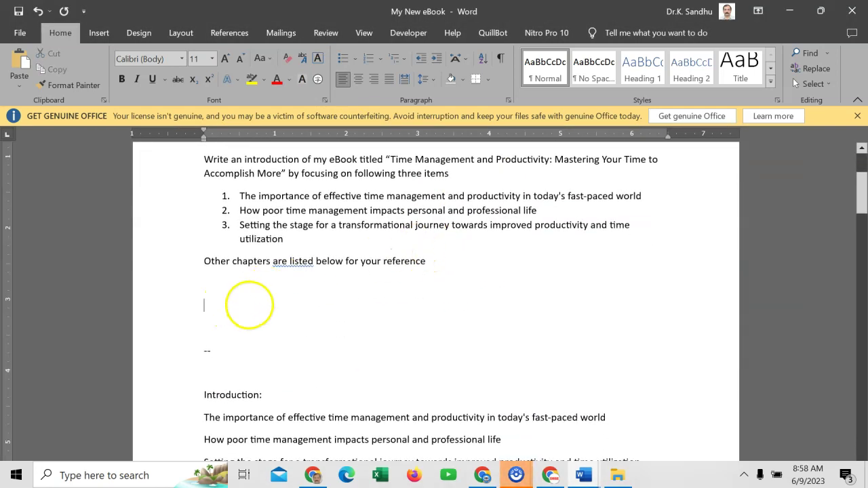
scroll(265, 333, "down", 7)
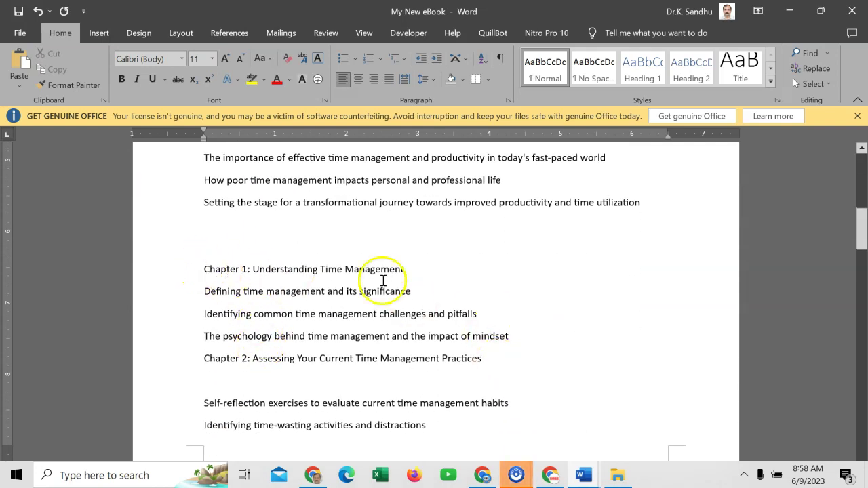
scroll(383, 280, "up", 7)
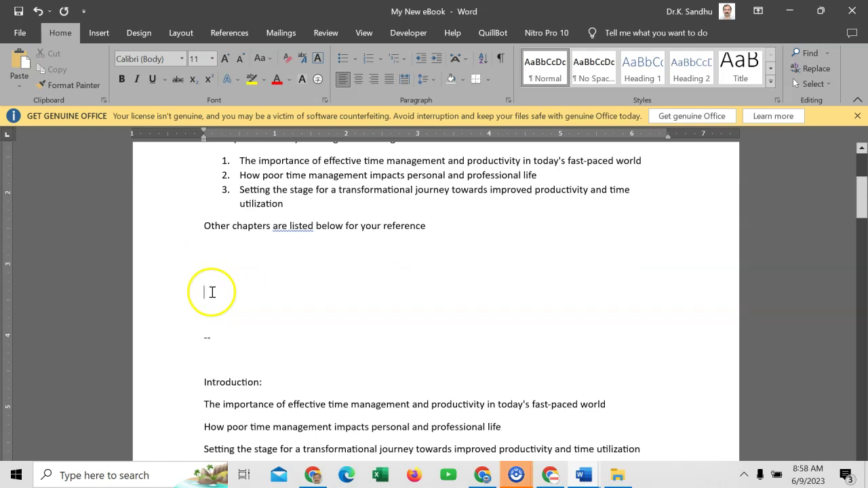
type("Wi")
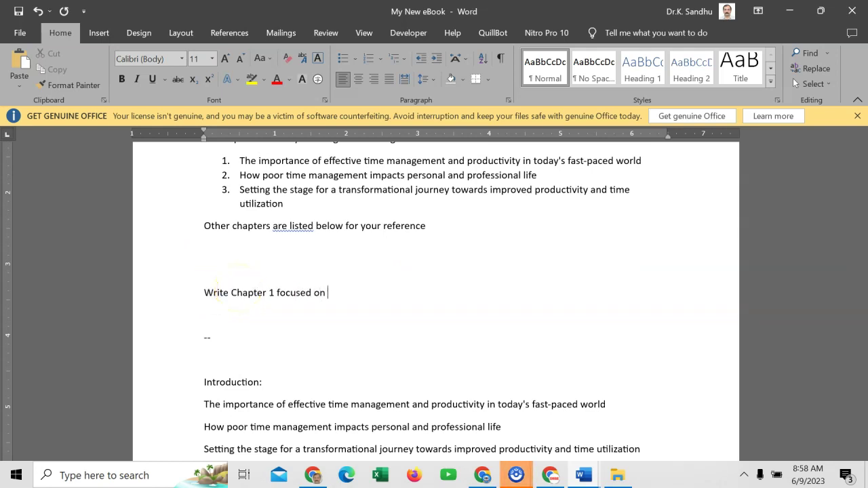
scroll(291, 358, "down", 5)
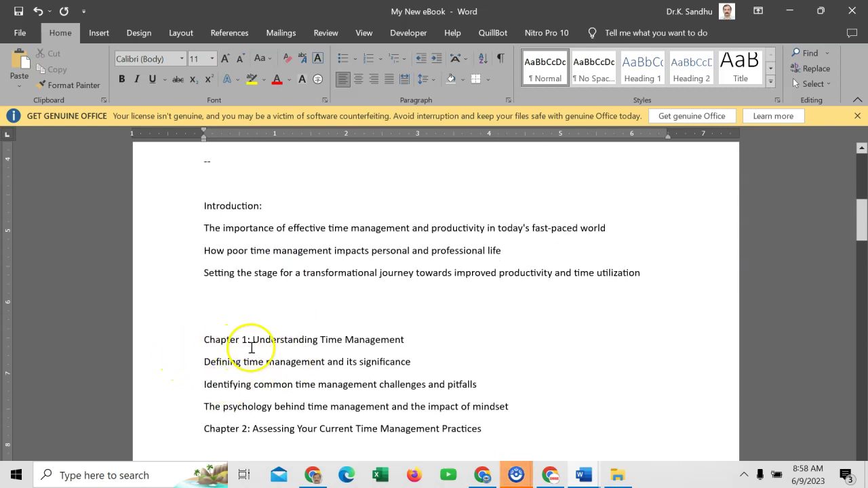
left_click_drag(252, 339, 400, 339)
scroll(390, 267, "up", 5)
key("ctrl+x")
left_click(329, 293)
key("ctrl+v")
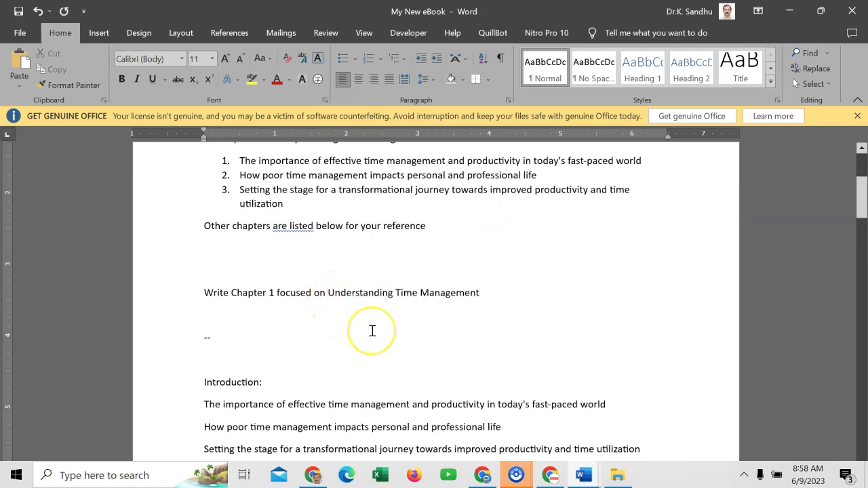
type("\"\" for m")
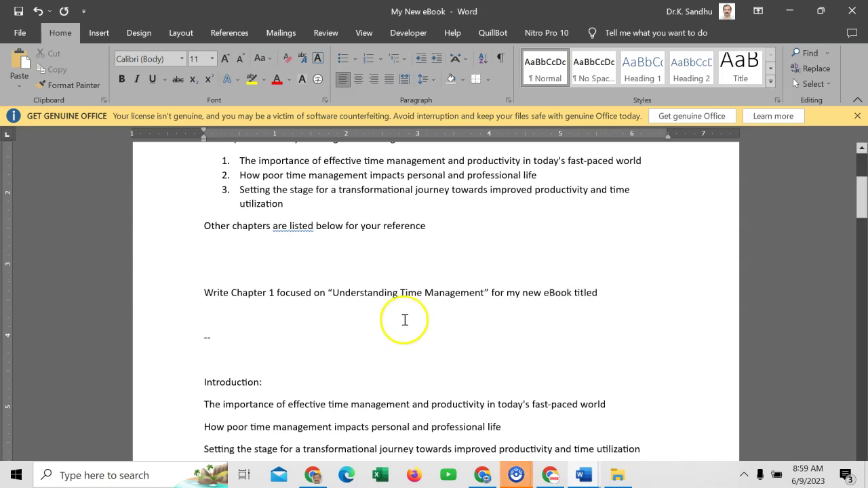
Step: Add the quoted eBook title and the word 'by' to the Chapter 1 prompt
scroll(401, 320, "up", 5)
left_click(388, 300)
left_click_drag(387, 300, 290, 310)
scroll(613, 366, "down", 3)
left_click(613, 366)
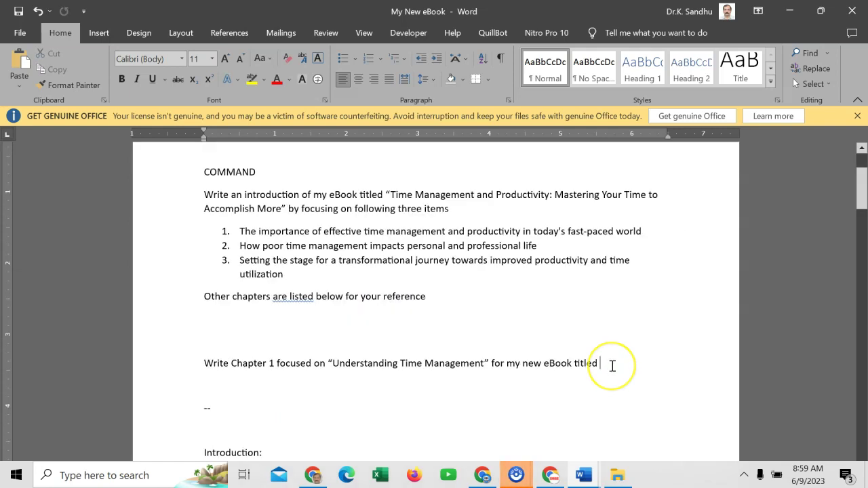
key("ctrl+v")
type("by")
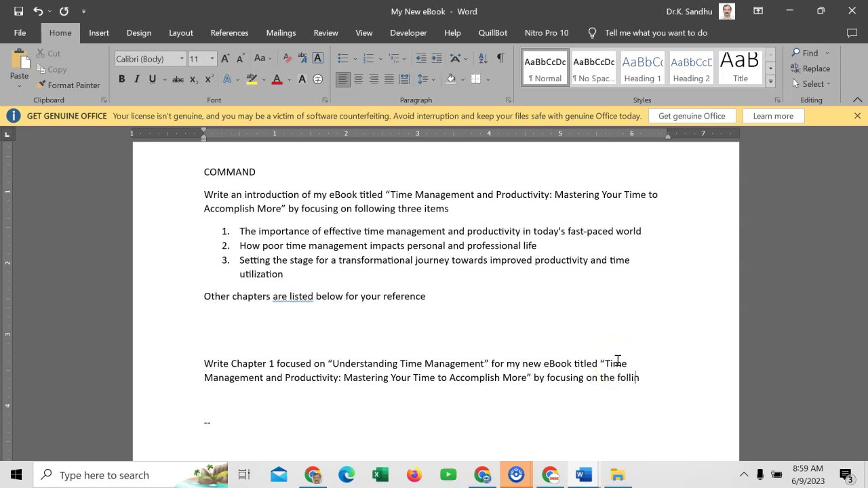
scroll(223, 320, "down", 8)
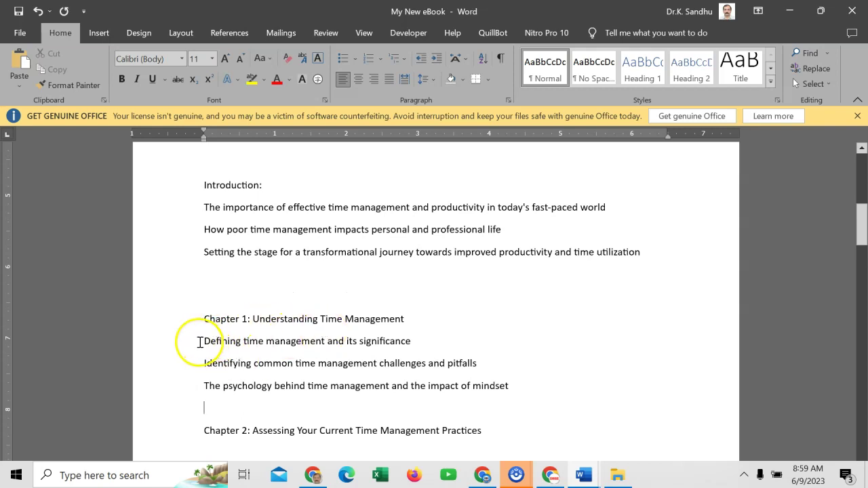
Step: Paste the three Chapter 1 topic lines under the prompt as a numbered list
left_click_drag(201, 341, 531, 393)
scroll(306, 357, "up", 6)
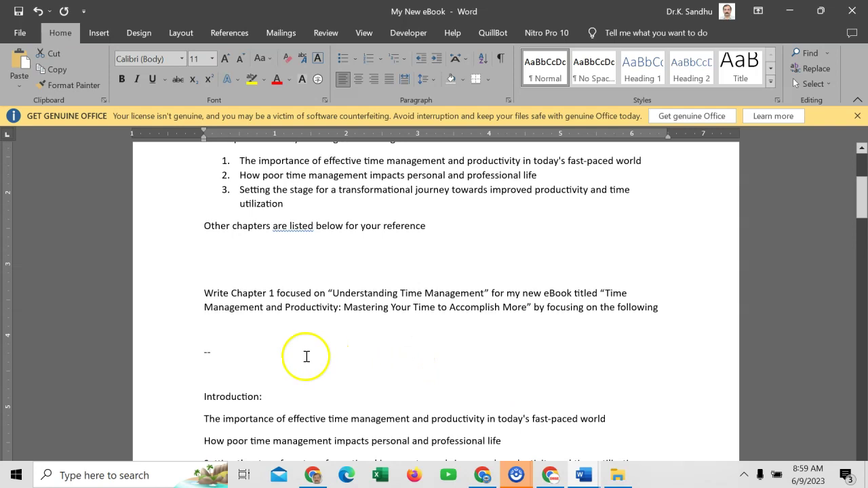
key("ctrl+v")
left_click(223, 333, "shift")
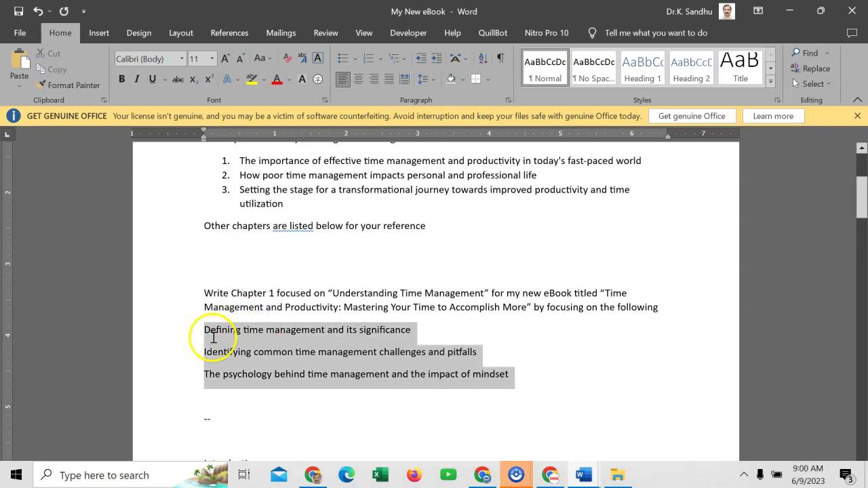
left_click(365, 58)
left_click(250, 396)
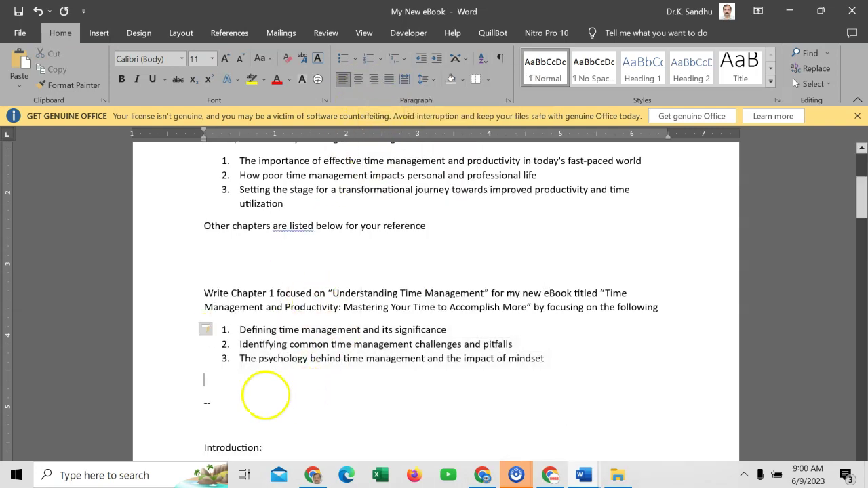
Step: Add 'three items' to the prompt, then highlight the prompt and list in yellow and select them
left_click(677, 308)
type("three ite")
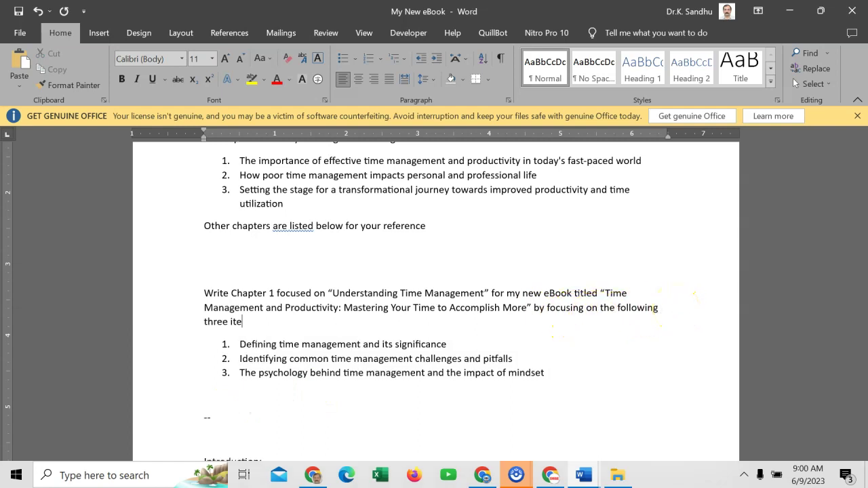
type("ms")
left_click_drag(555, 377, 180, 297)
left_click(250, 79)
left_click(318, 403)
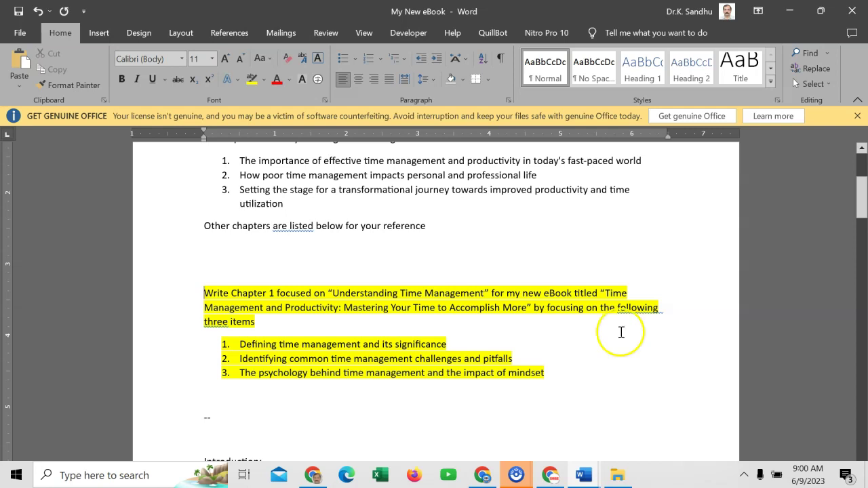
left_click_drag(552, 374, 194, 292)
Step: Send the Chapter 1 prompt to ChatGPT and select its finished 'Understanding Time Management' reply
key("alt+Tab")
key("alt+Tab")
key("alt+Tab")
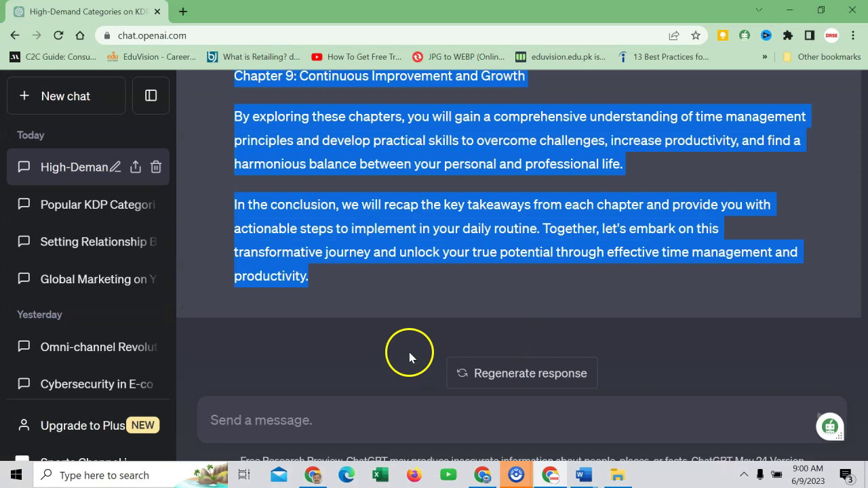
left_click(271, 415)
key("ctrl+v")
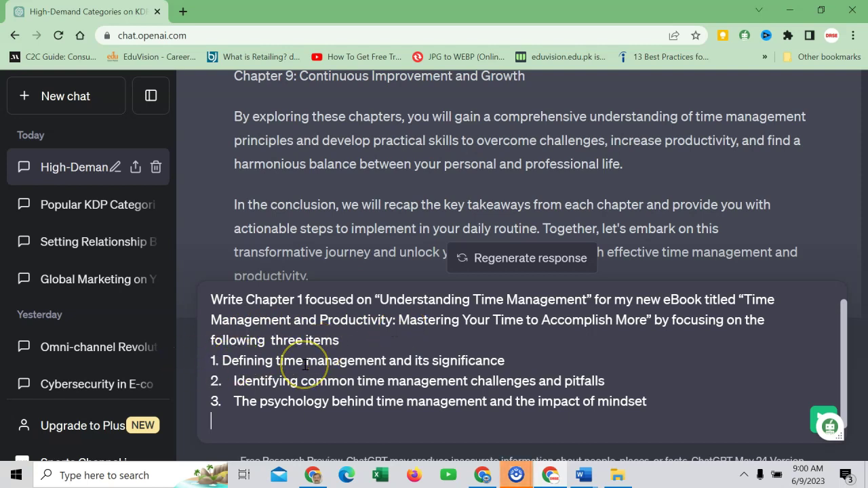
key("Return")
left_click(325, 350)
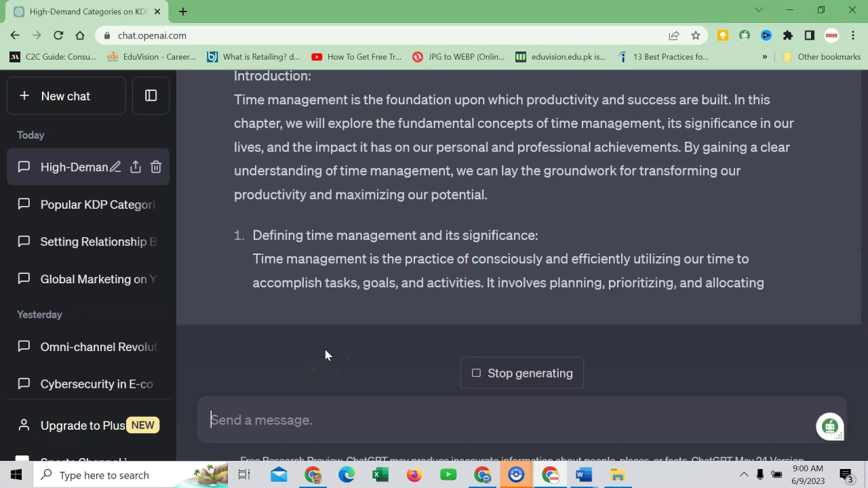
left_click_drag(326, 354, 208, 210)
Step: In Document1, insert an empty line above the opening 'Welcome' paragraph
key("alt+Tab")
key("alt+Tab")
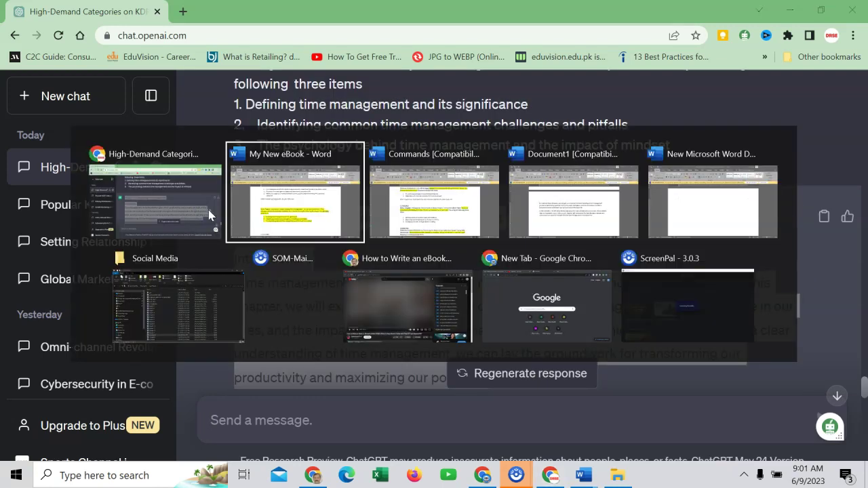
key("alt+Tab")
scroll(401, 300, "up", 5)
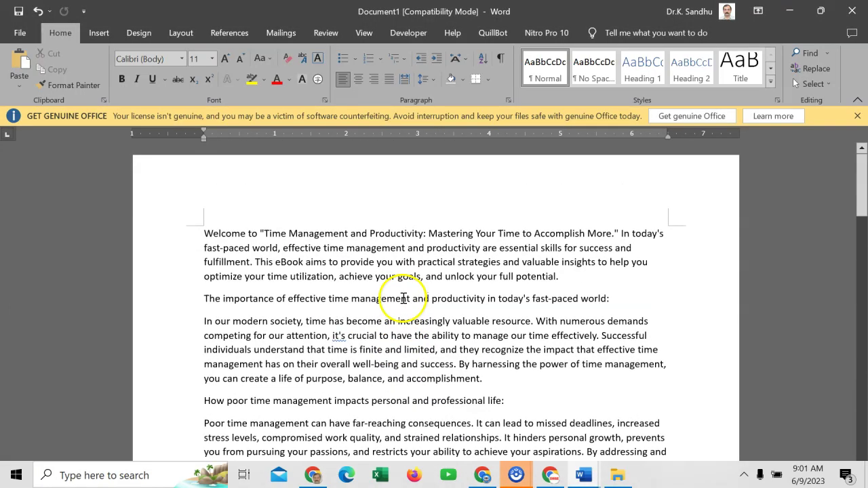
left_click(206, 234)
key("Return")
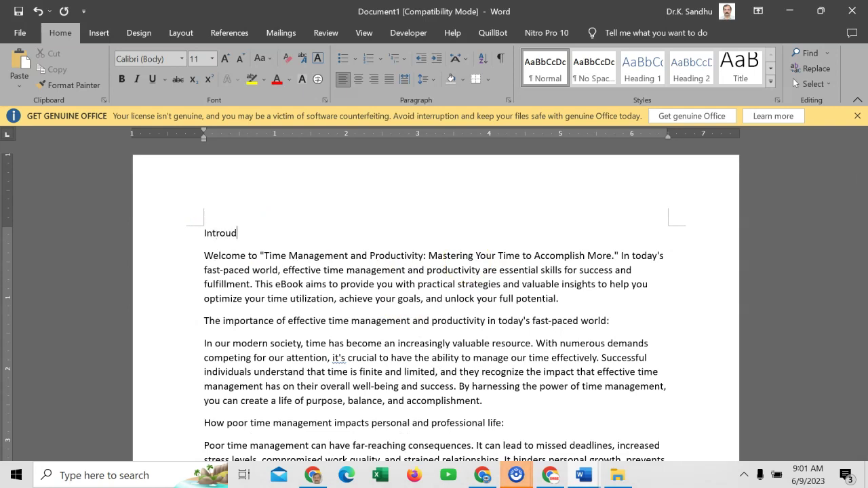
Step: Paste the Chapter 1 text as plain text (Keep Text Only) after the introduction
scroll(462, 341, "down", 15)
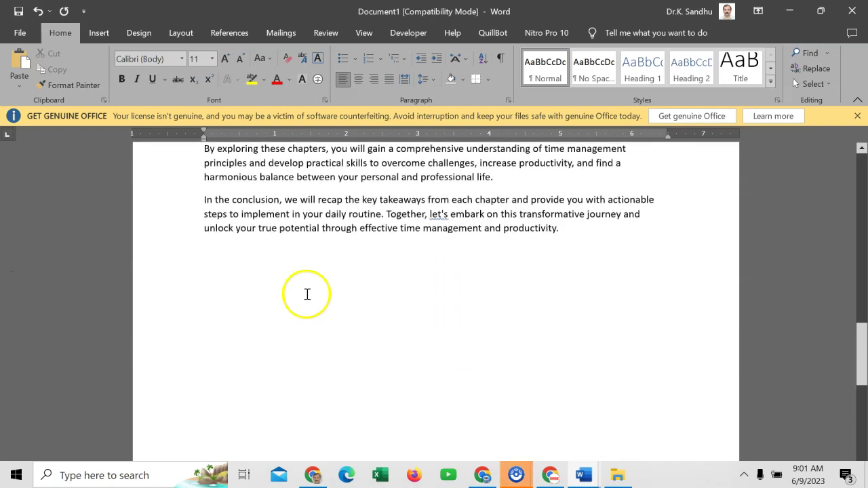
left_click(647, 267)
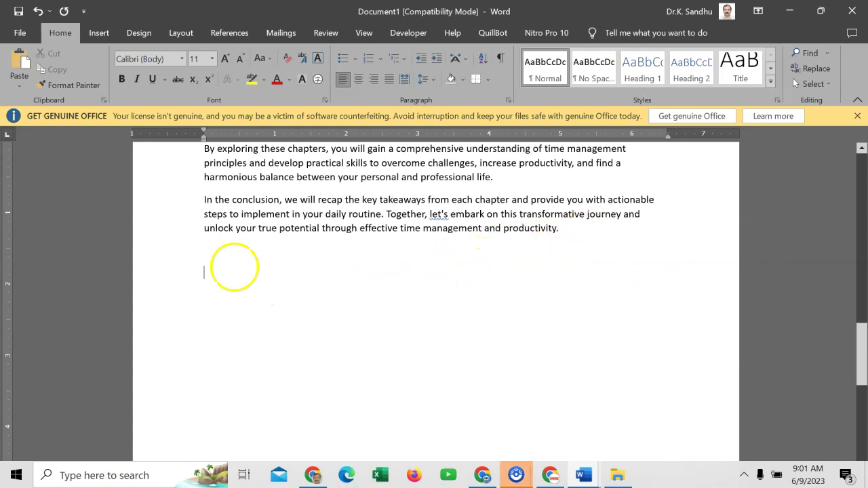
right_click(208, 273)
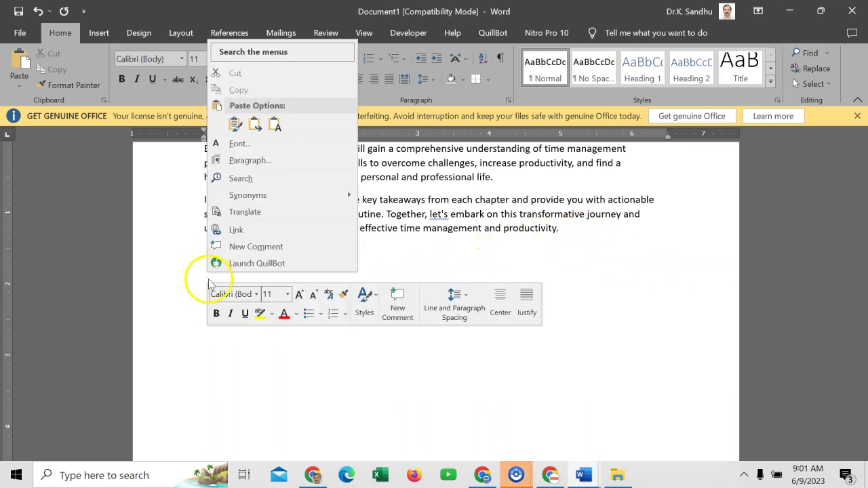
left_click(274, 124)
Step: Delete the blank lines around the Chapter 1 heading, Defining time management, the challenges heading and item a
scroll(488, 285, "up", 10)
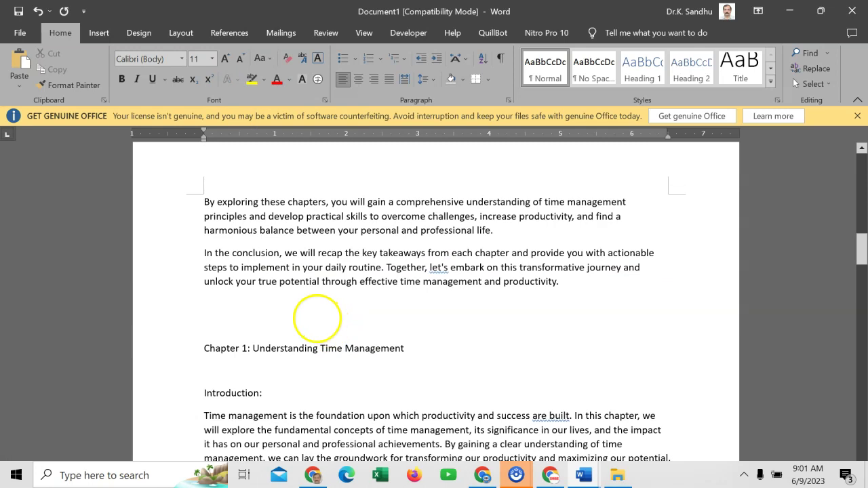
left_click(316, 318)
key("Delete")
key("Delete")
left_click(230, 333)
key("Delete")
scroll(250, 354, "down", 2)
left_click(219, 335)
key("Delete")
scroll(245, 367, "down", 1)
key("Delete")
scroll(234, 370, "down", 3)
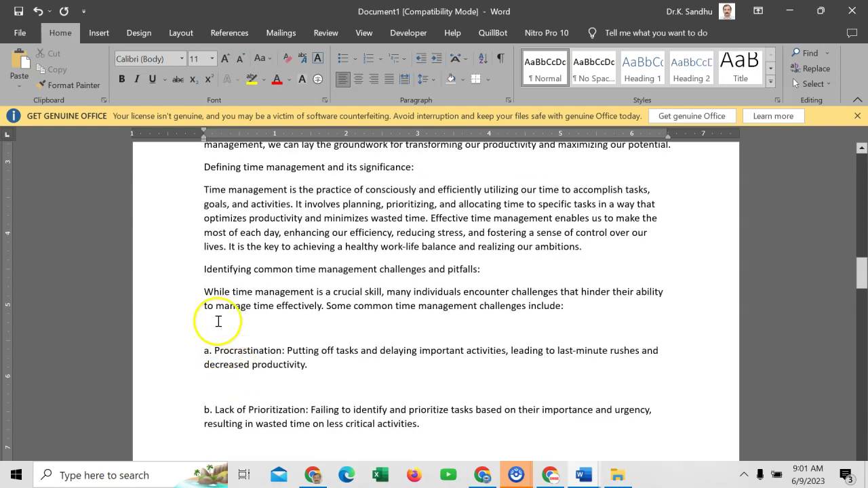
key("Delete")
Step: Delete the remaining blank lines before list items b. and c
left_click(222, 368)
key("Delete")
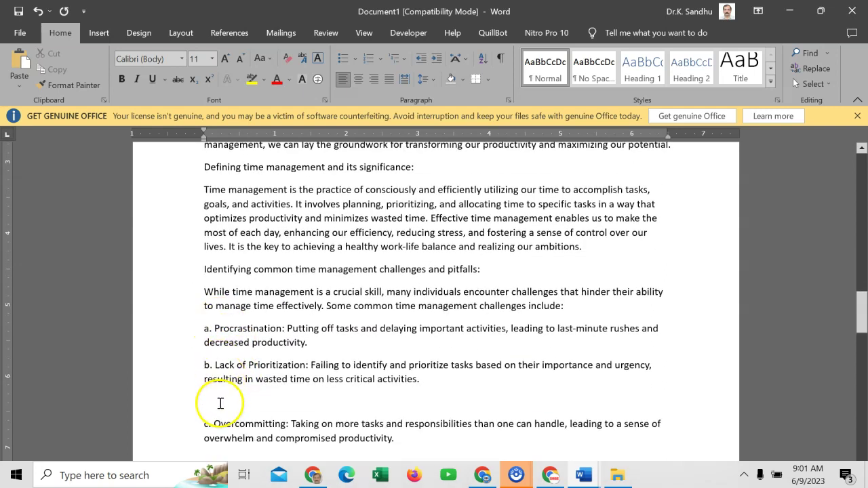
left_click(219, 401)
key("Delete")
scroll(300, 365, "up", 5)
scroll(576, 238, "down", 1)
left_click(581, 209)
Step: Insert a page break after the introduction so Chapter 1 starts on a new page
left_click(98, 33)
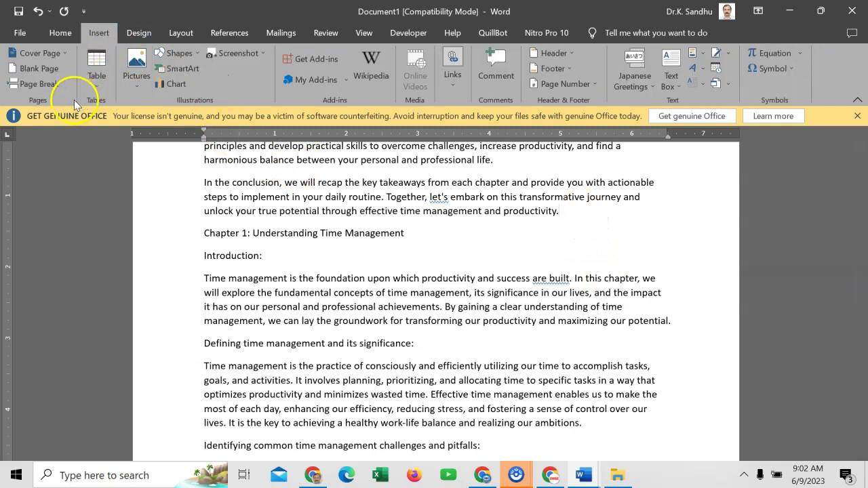
left_click(39, 84)
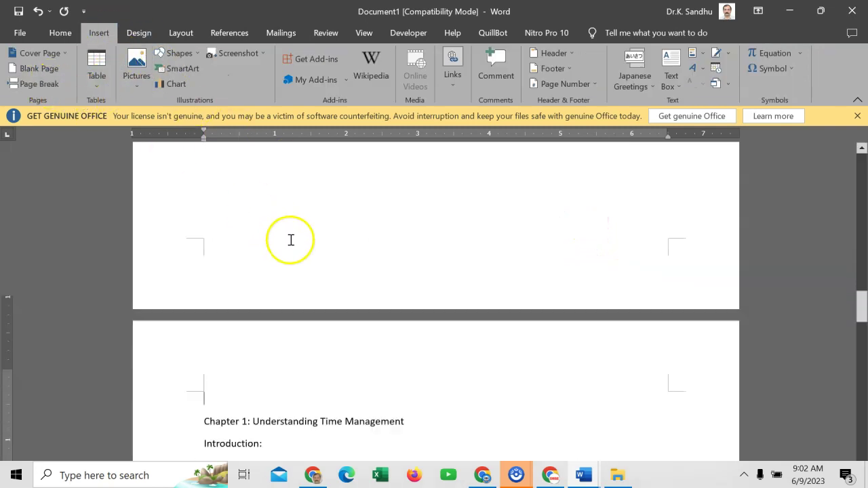
key("Delete")
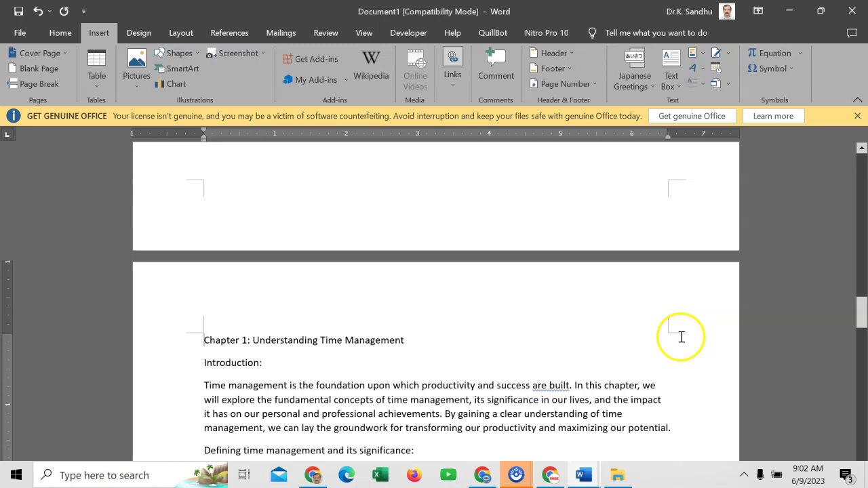
Step: Add a page break after the Chapter 1 conclusion, then return to My New eBook
scroll(509, 352, "down", 5)
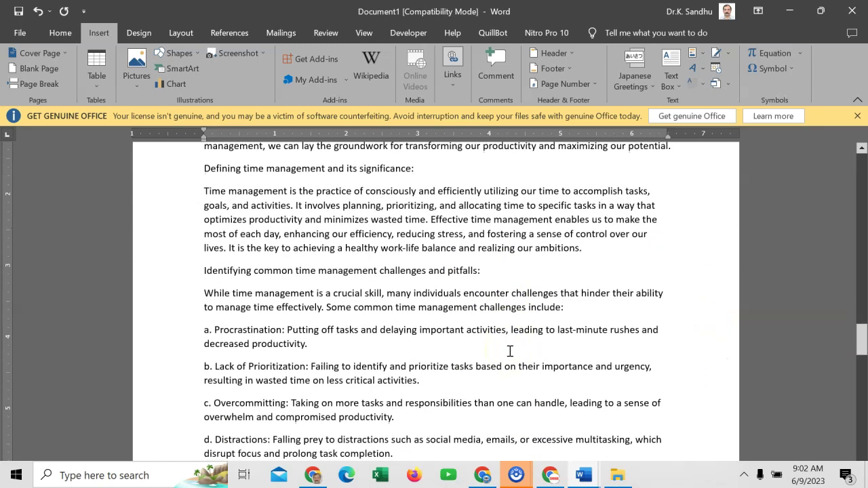
scroll(509, 351, "down", 5)
scroll(508, 351, "up", 2)
scroll(507, 347, "down", 4)
scroll(506, 347, "down", 15)
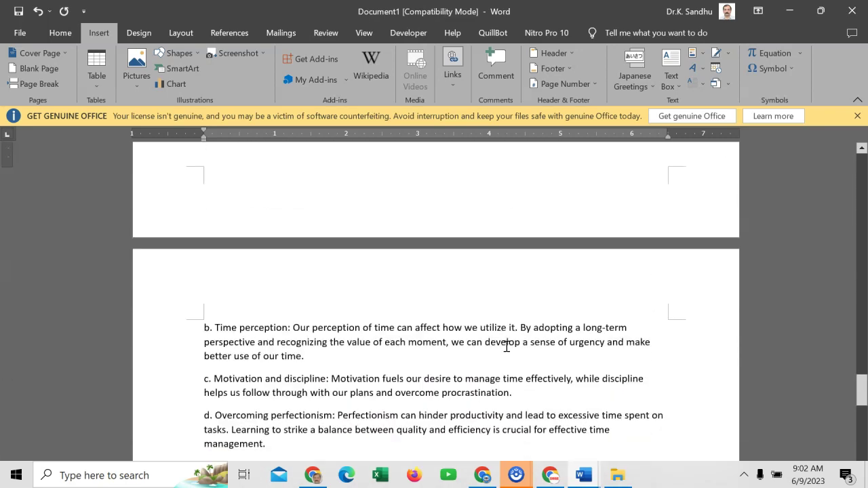
scroll(601, 292, "down", 5)
left_click(630, 294)
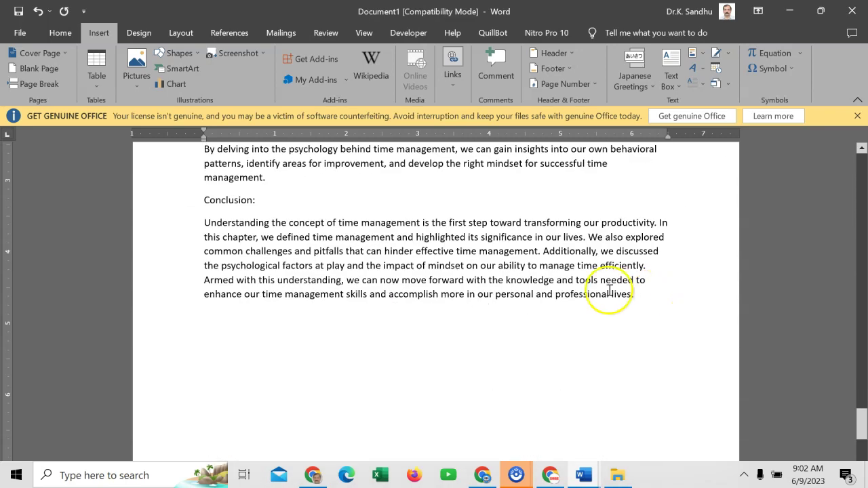
left_click(41, 86)
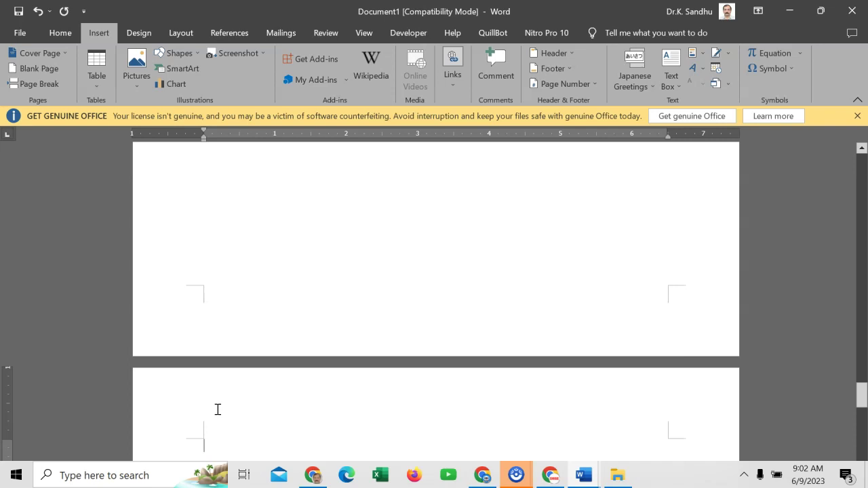
key("alt+Tab")
key("alt+Tab")
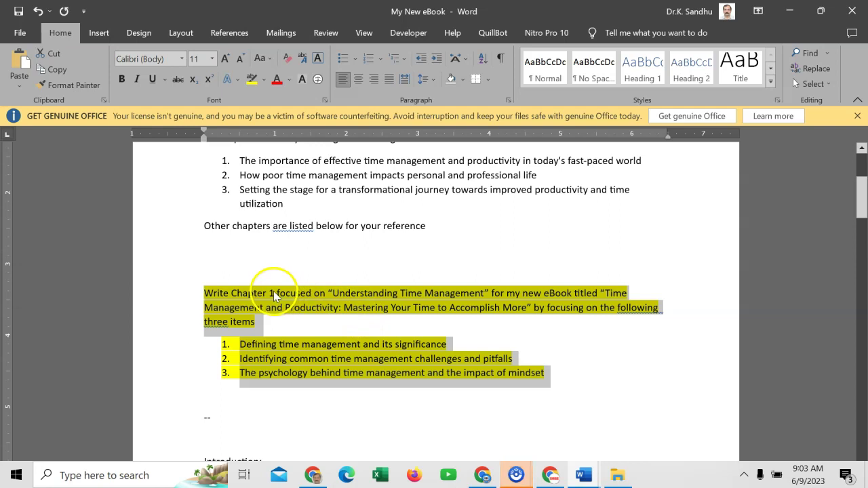
Step: Change the prompt's chapter number from 1 to 2 and tidy the spacing around the Chapter 3 heading in the outline
left_click(273, 292)
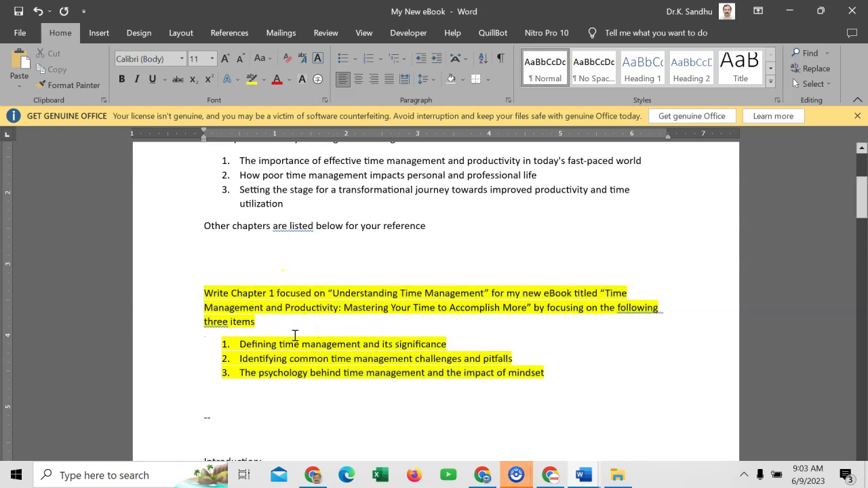
key("BackSpace")
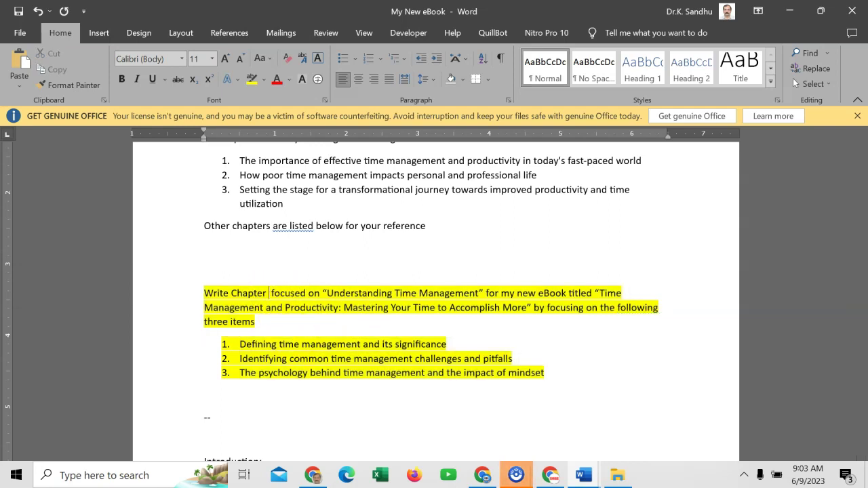
type("2")
scroll(287, 374, "down", 15)
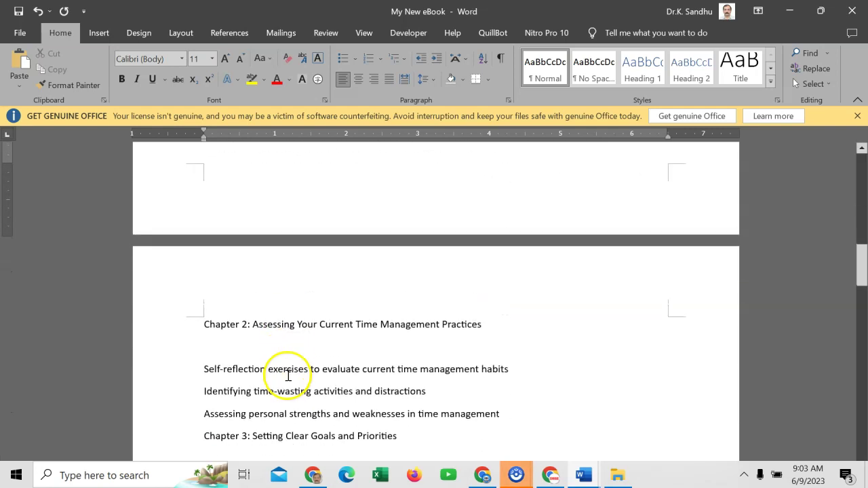
left_click(388, 395)
key("Home")
key("Return")
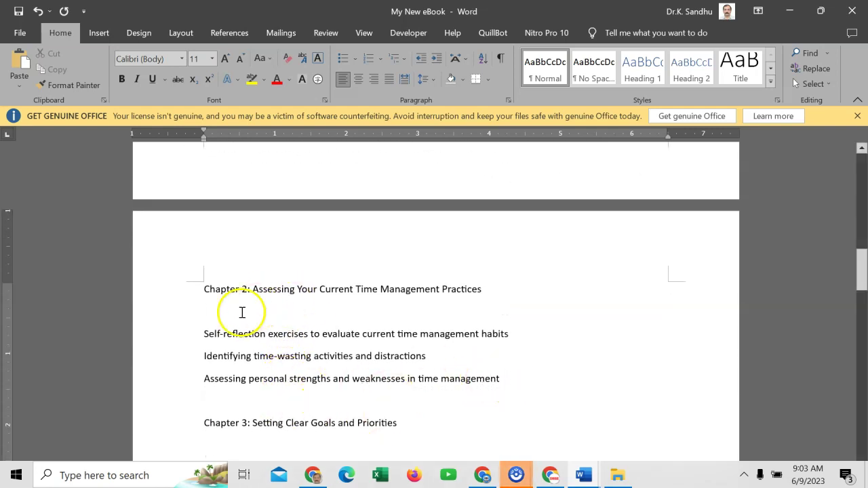
key("BackSpace")
Step: Replace the prompt title with 'Assessing Your Current Time Management Practices' from the outline
left_click_drag(202, 289, 506, 358)
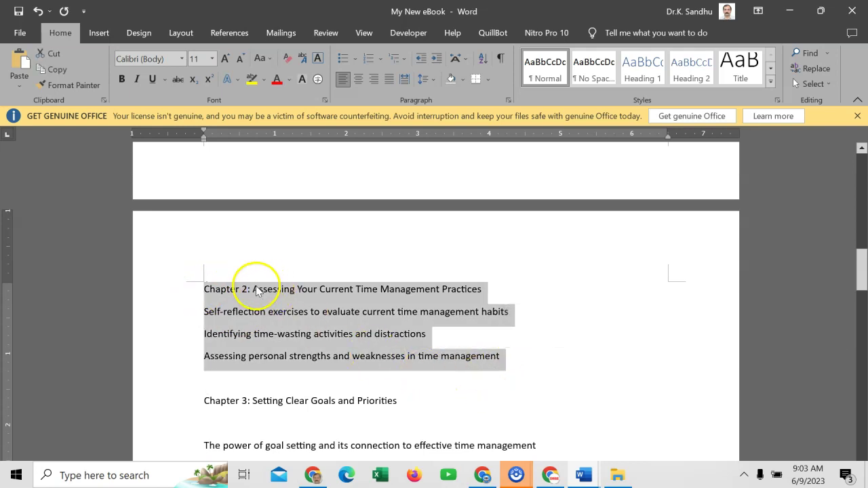
left_click_drag(254, 290, 481, 290)
key("ctrl+c")
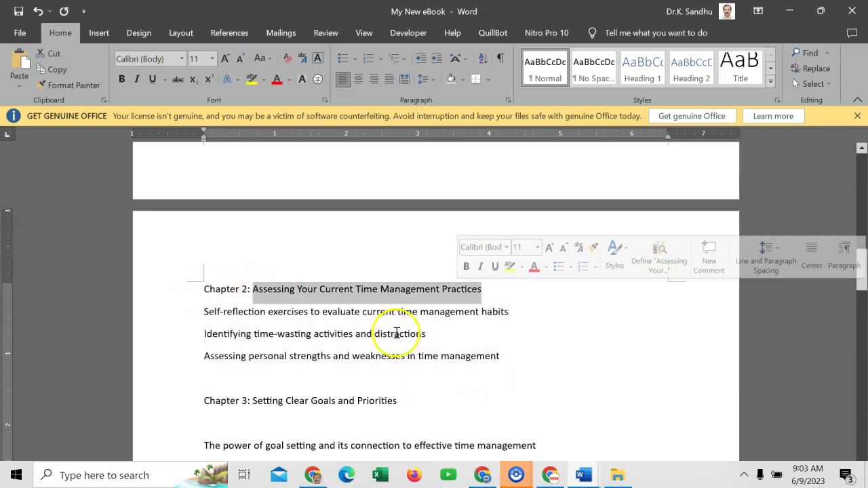
scroll(397, 334, "up", 12)
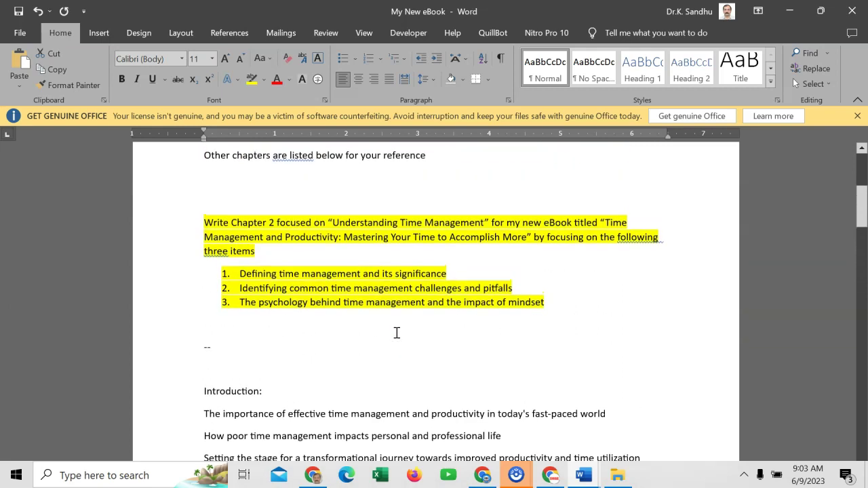
left_click(393, 249)
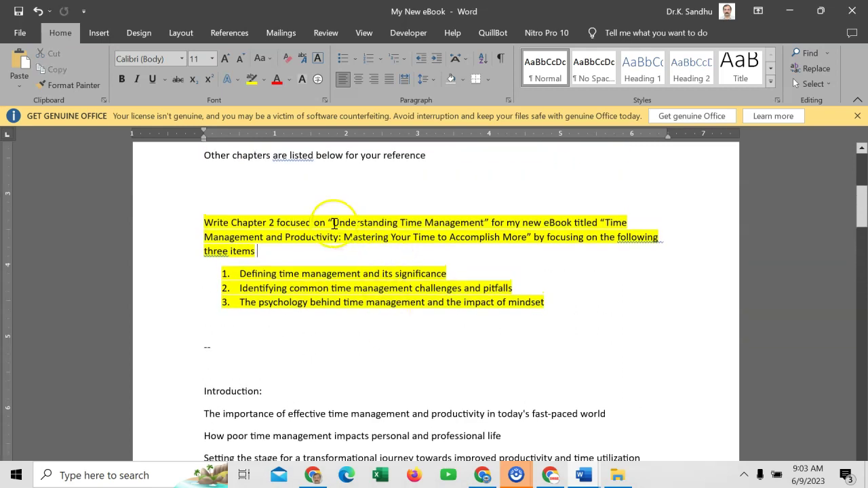
left_click_drag(333, 223, 467, 224)
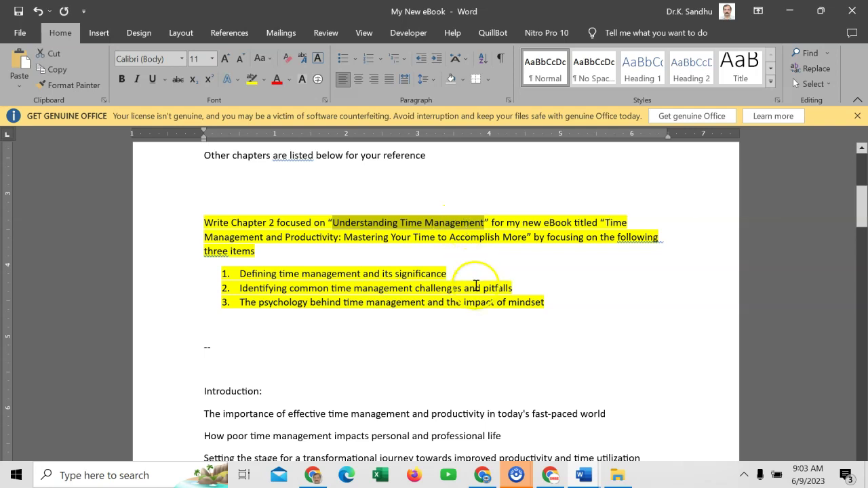
key("ctrl+v")
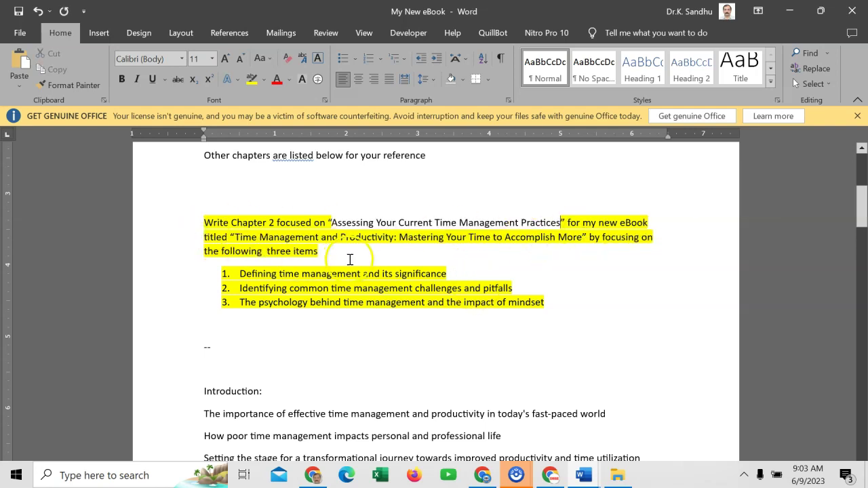
Step: Replace the prompt's numbered list with the three Chapter 2 subtopics and select the prompt
scroll(301, 338, "down", 10)
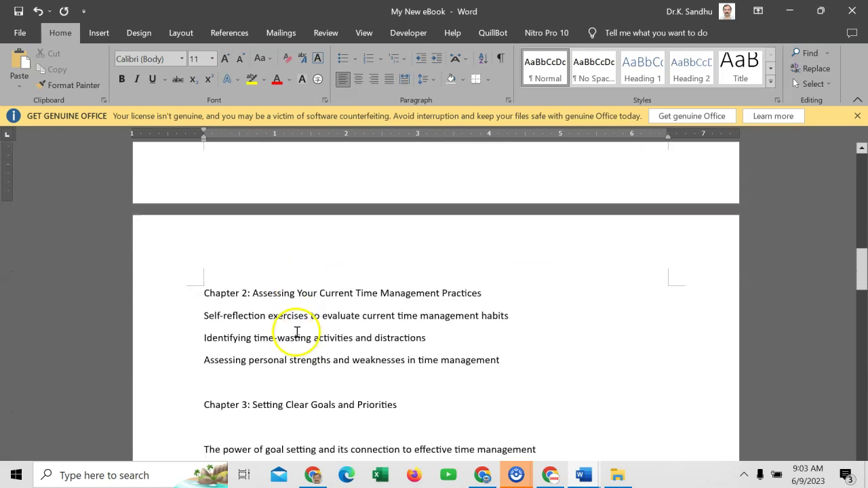
left_click_drag(547, 355, 210, 310)
key("ctrl+c")
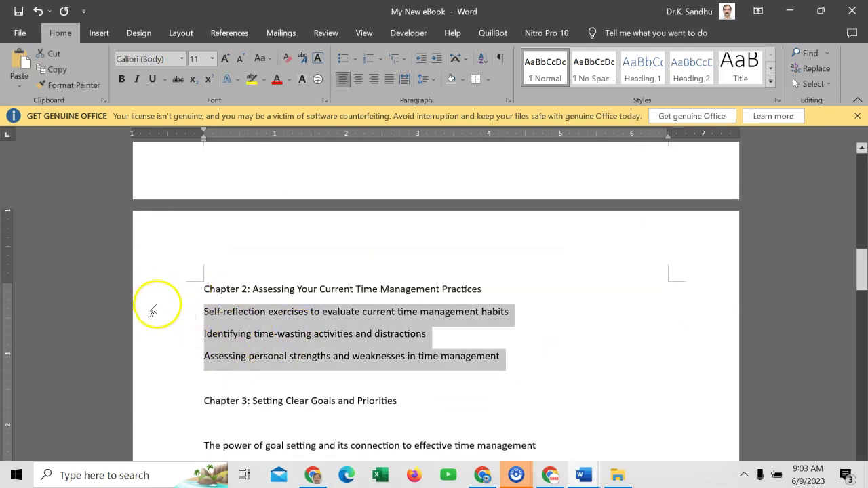
scroll(153, 310, "up", 10)
left_click_drag(545, 302, 234, 274)
key("ctrl+v")
left_click(408, 348)
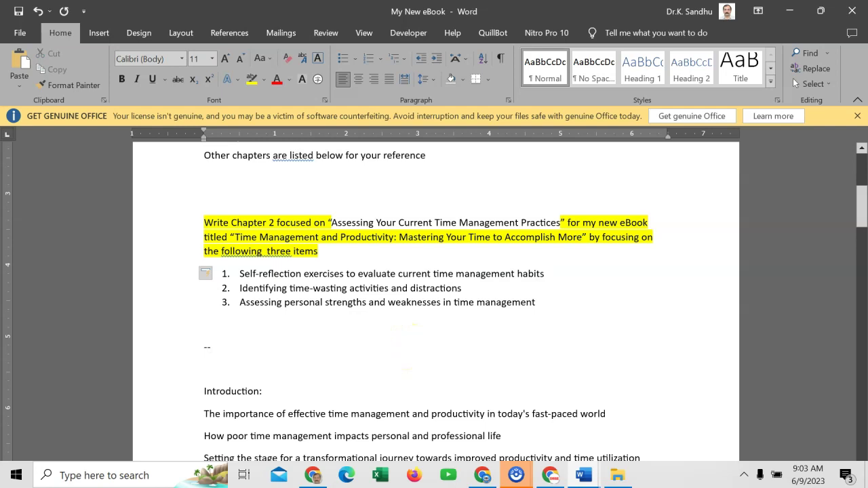
left_click_drag(549, 303, 190, 228)
Step: Paste the Chapter 2 prompt into ChatGPT and send it
key("alt+Tab")
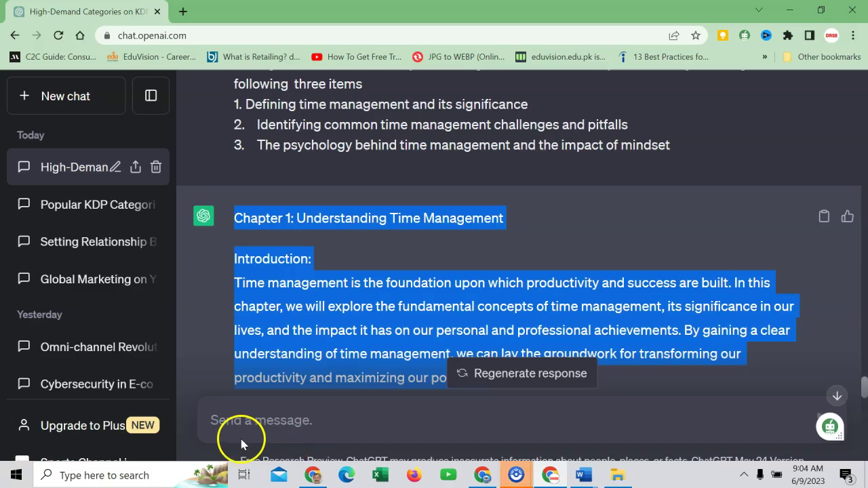
left_click(269, 418)
type("Write Chapter 2 focused on \"Assessing Your Current Time Management Practices\" for my new eBook titled \"Time Management and Productivity: Mastering Your Time to Accomplish More\" by focusing on the following  three items 1. Self-reflection exercises to evaluate current time management habits 2.\tIdentifying time-wasting activities and distractions 3.\tAssessing personal strengths and weaknesses in time management")
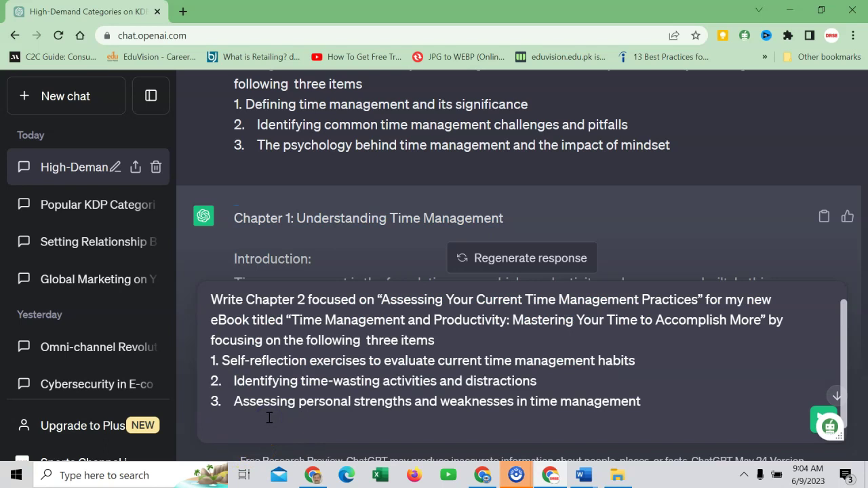
key("Return")
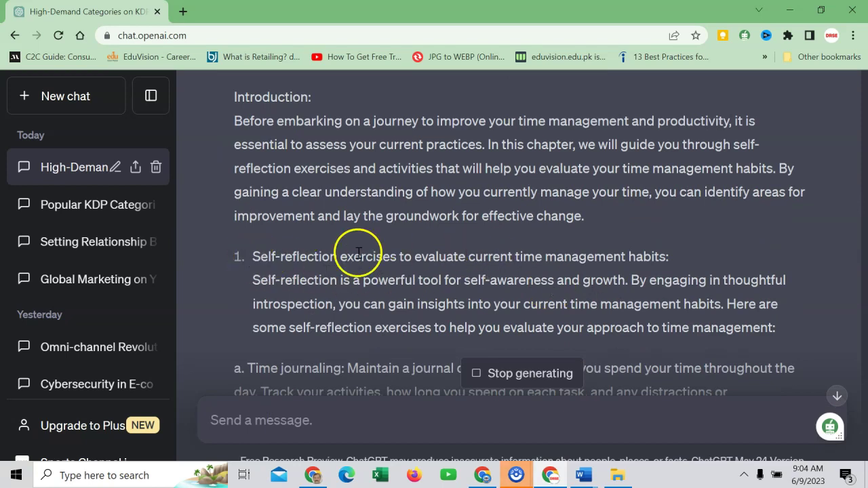
scroll(447, 273, "down", 6)
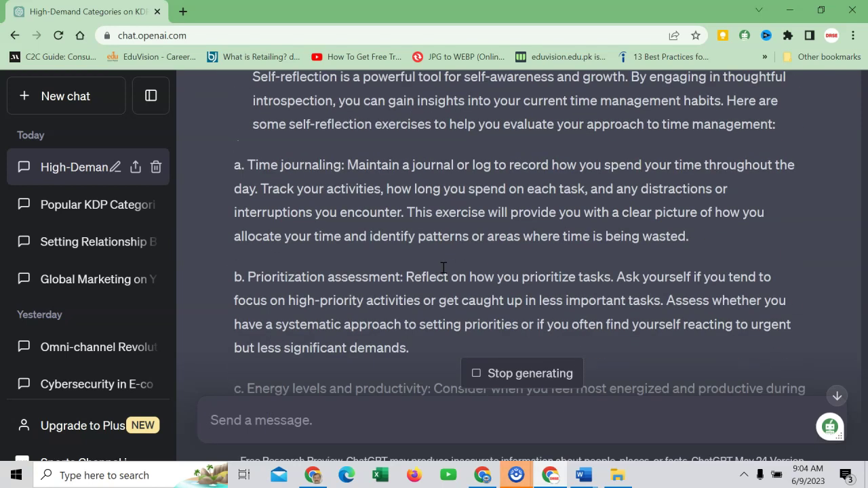
scroll(444, 268, "down", 3)
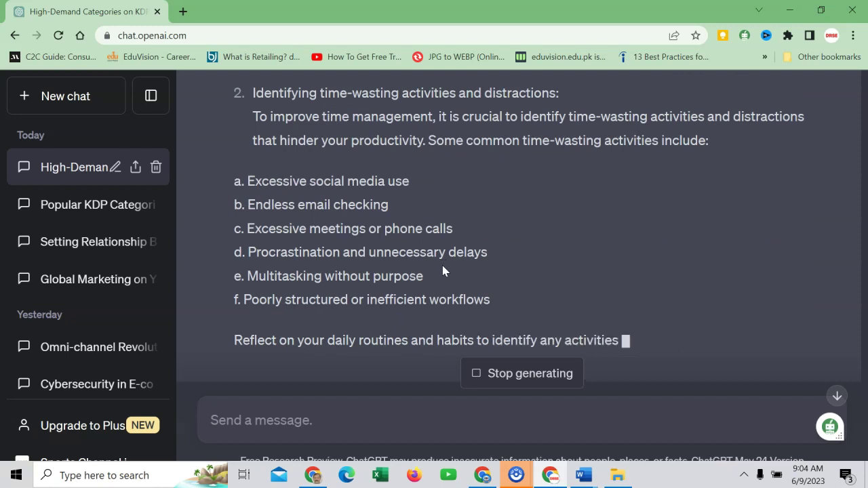
scroll(442, 268, "down", 2)
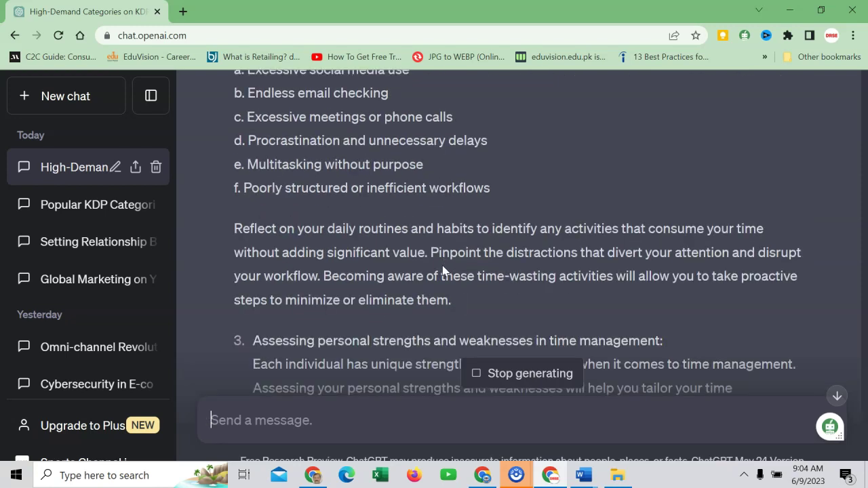
scroll(443, 268, "down", 8)
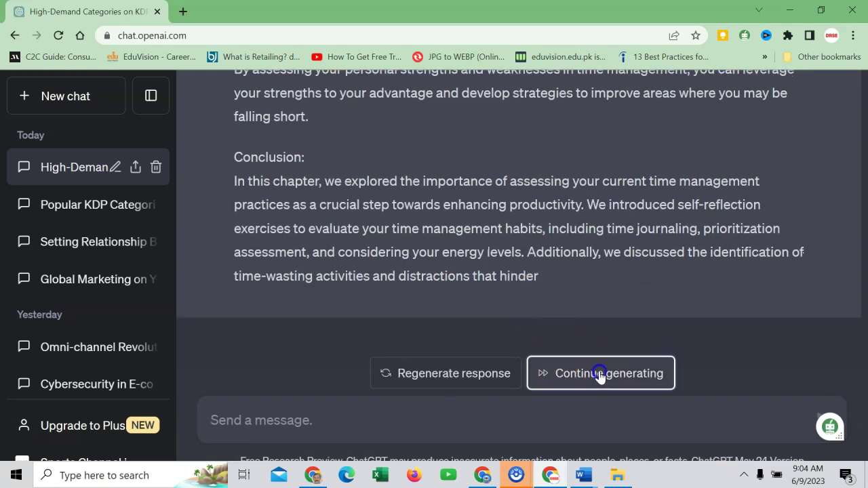
Step: Continue generating the cut-off Chapter 2 reply, then select it from Introduction to Conclusion
left_click(598, 374)
scroll(491, 264, "up", 10)
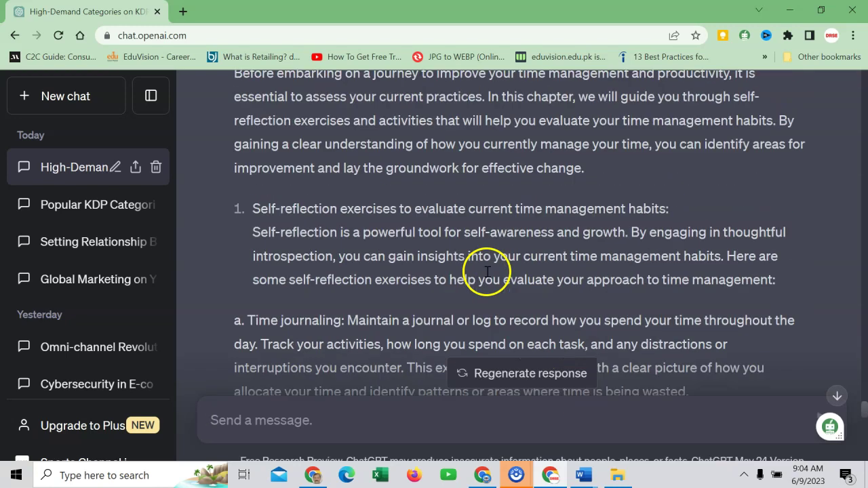
scroll(488, 272, "down", 2)
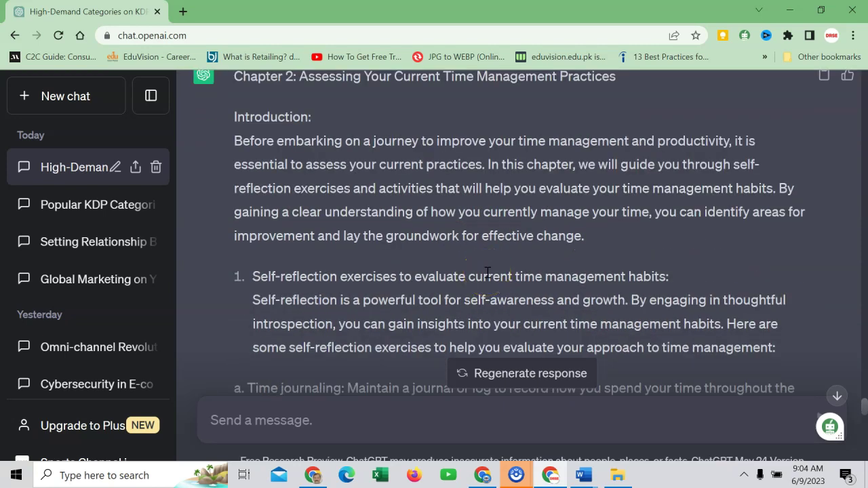
scroll(527, 305, "down", 2)
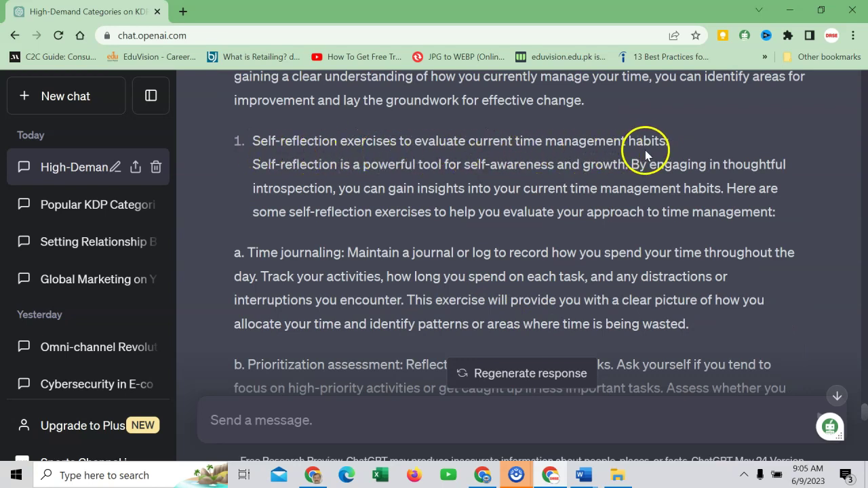
scroll(339, 204, "up", 6)
scroll(326, 197, "down", 2)
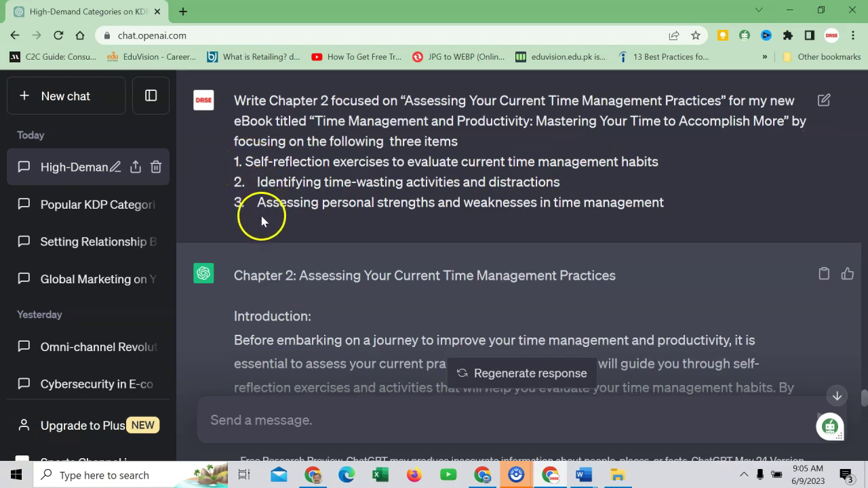
scroll(262, 227, "down", 4)
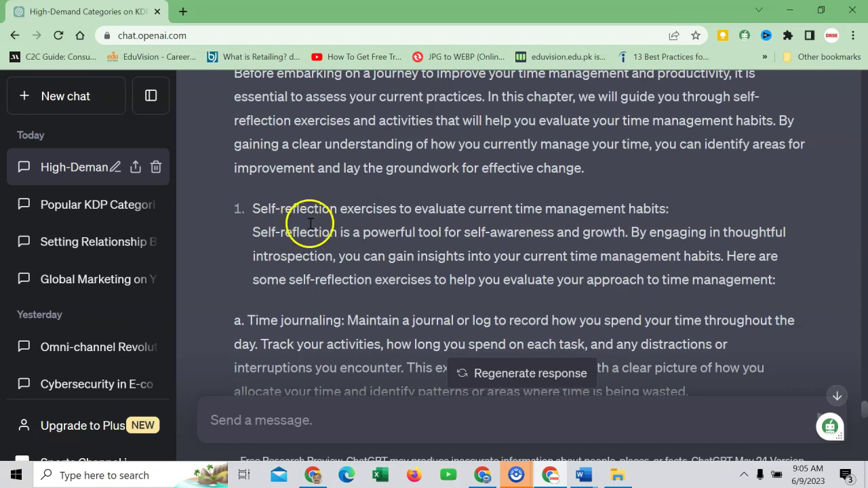
scroll(309, 233, "down", 6)
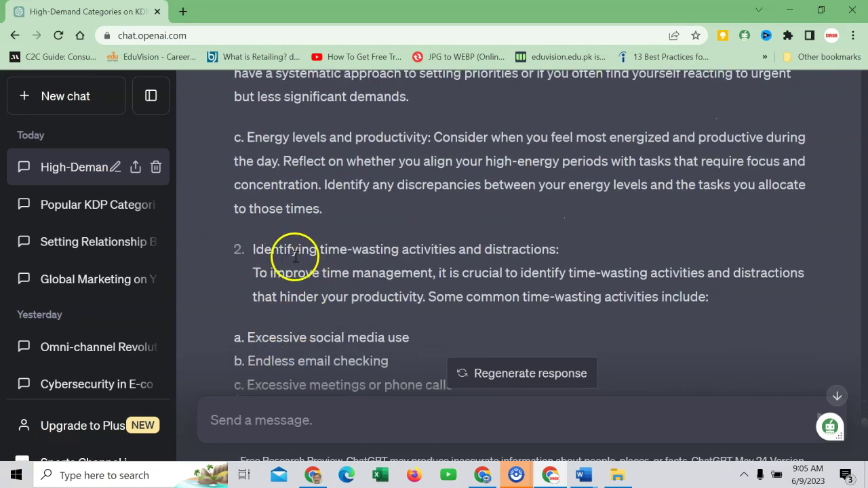
scroll(349, 269, "up", 12)
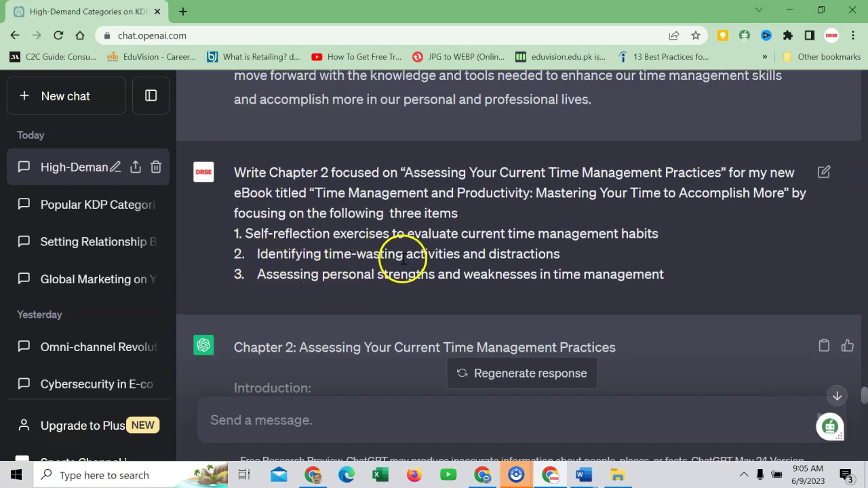
scroll(361, 280, "down", 4)
scroll(355, 278, "up", 2)
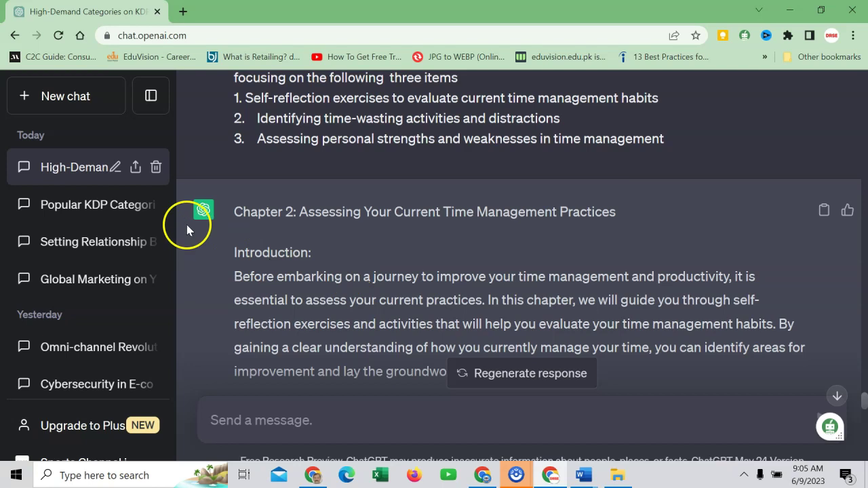
left_click_drag(234, 211, 415, 289)
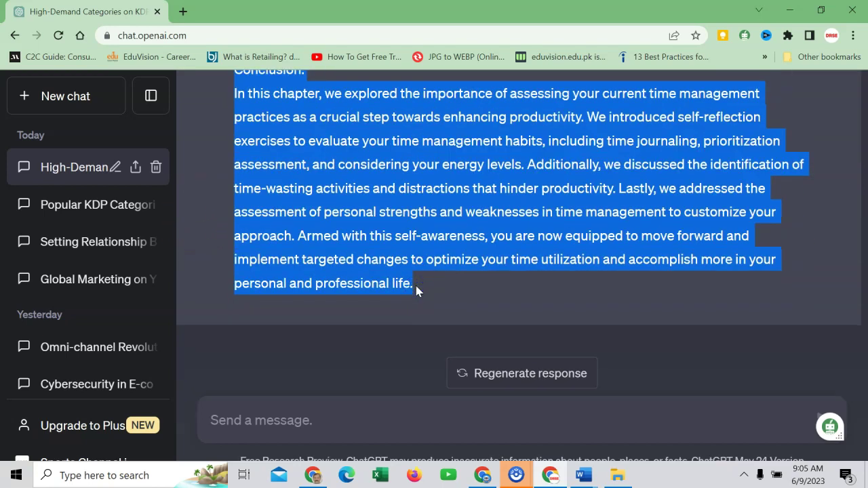
Step: Paste the Chapter 2 text onto the blank page after Chapter 1 in Word
key("alt+Tab")
key("alt+Tab")
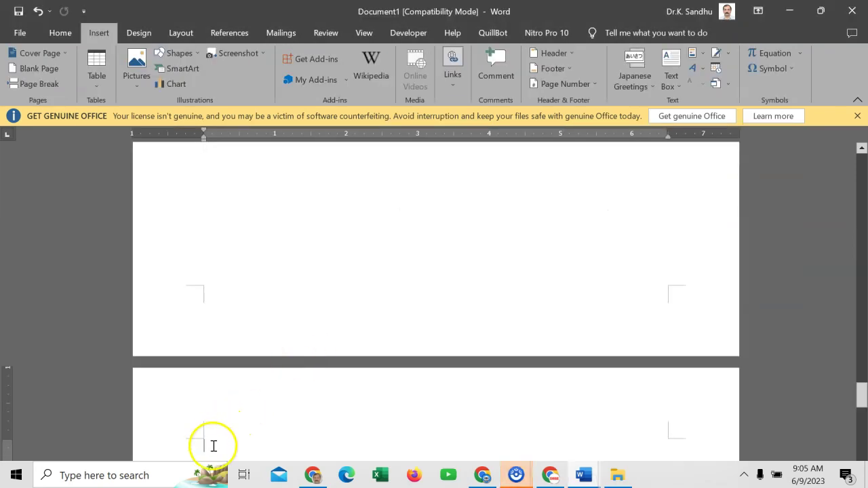
right_click(211, 446)
left_click(283, 301)
scroll(417, 386, "up", 5)
scroll(418, 386, "up", 20)
scroll(410, 384, "down", 10)
Step: Delete the empty lines before the Reflect paragraph, between items a.–b. and d.–e., and above Conclusion
left_click(225, 325)
key("BackSpace")
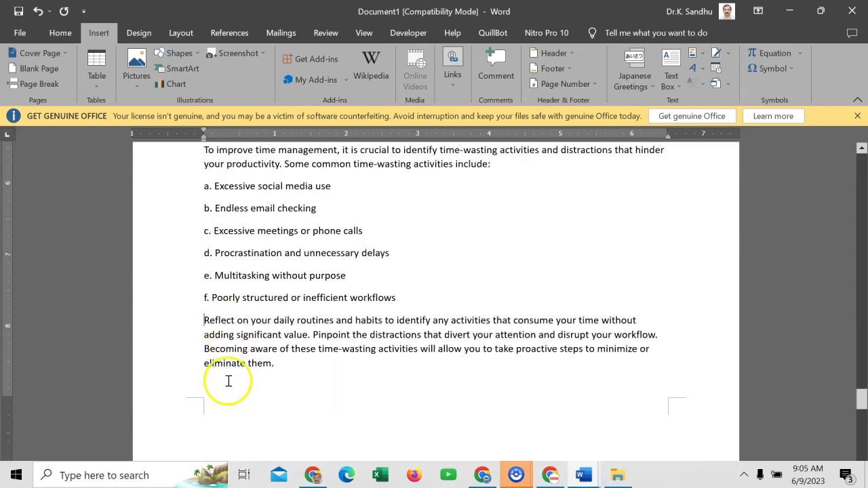
scroll(229, 407, "down", 5)
left_click(234, 419)
key("BackSpace")
scroll(228, 407, "down", 4)
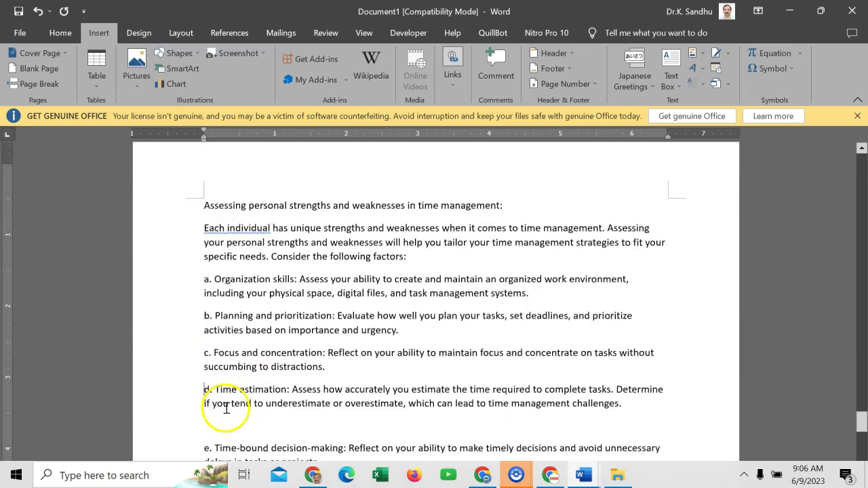
key("BackSpace")
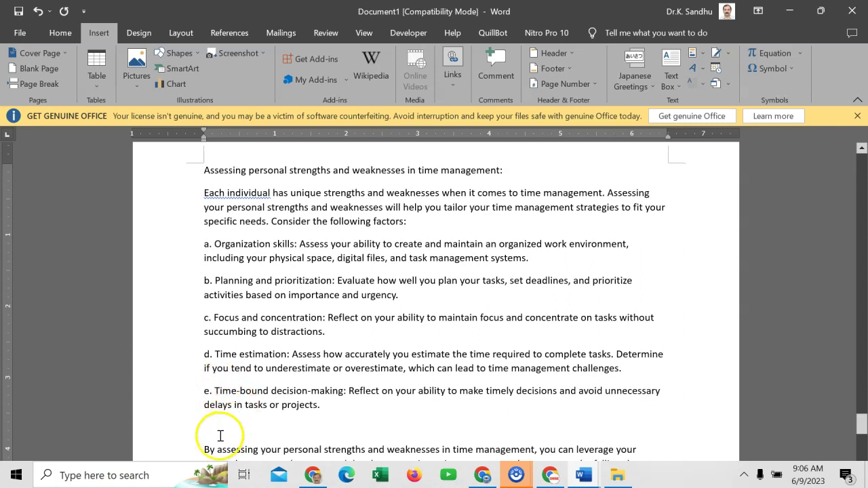
scroll(214, 377, "down", 3)
left_click(219, 359)
key("Delete")
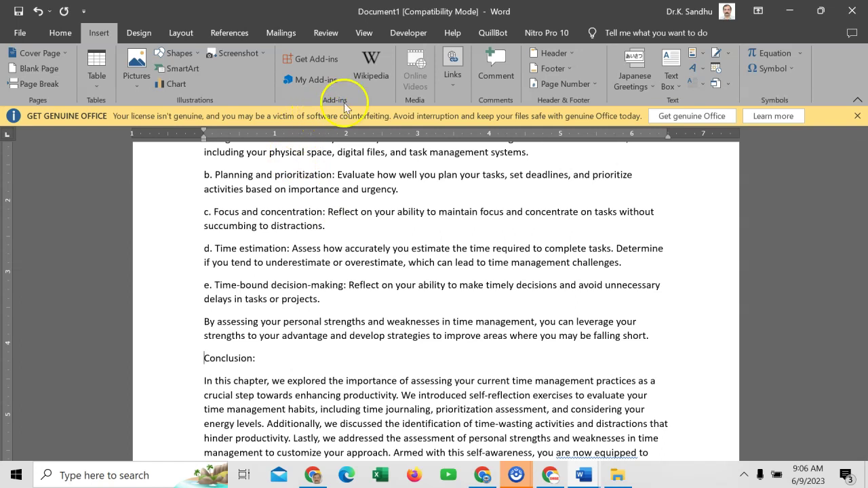
Step: Show the Navigation Pane with page thumbnails beside the eBook draft
left_click(366, 34)
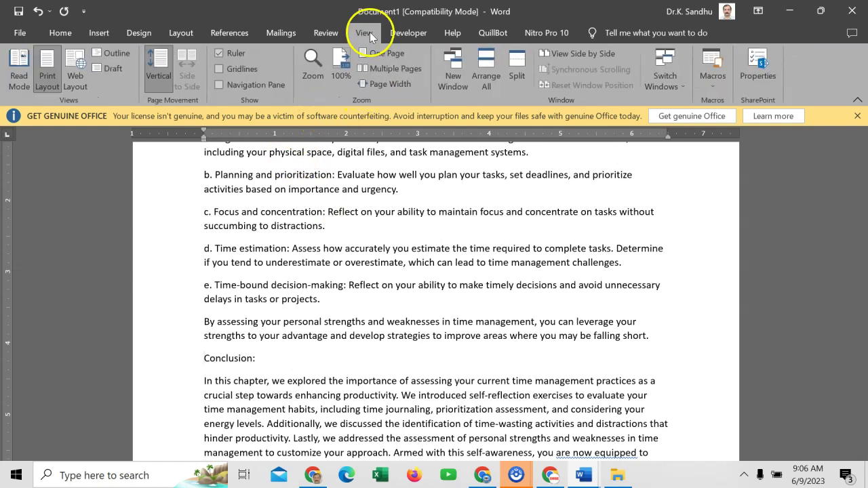
left_click(219, 84)
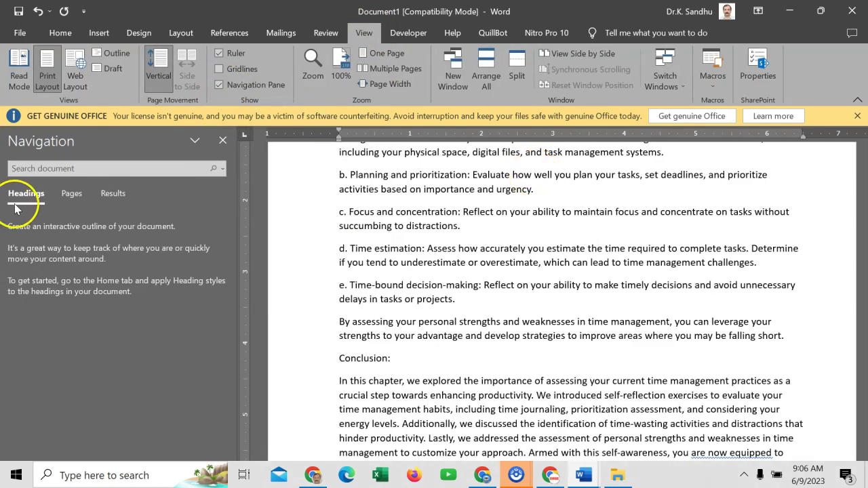
left_click(70, 195)
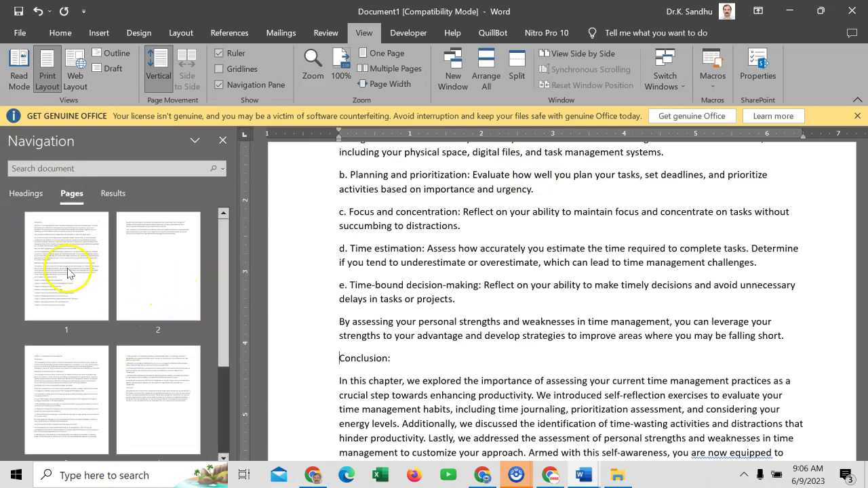
scroll(527, 295, "up", 15)
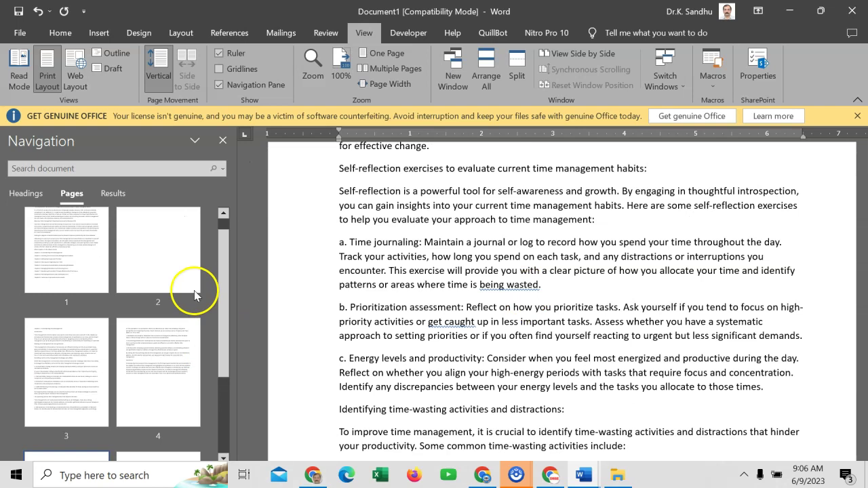
scroll(689, 290, "up", 2)
scroll(165, 271, "down", 3)
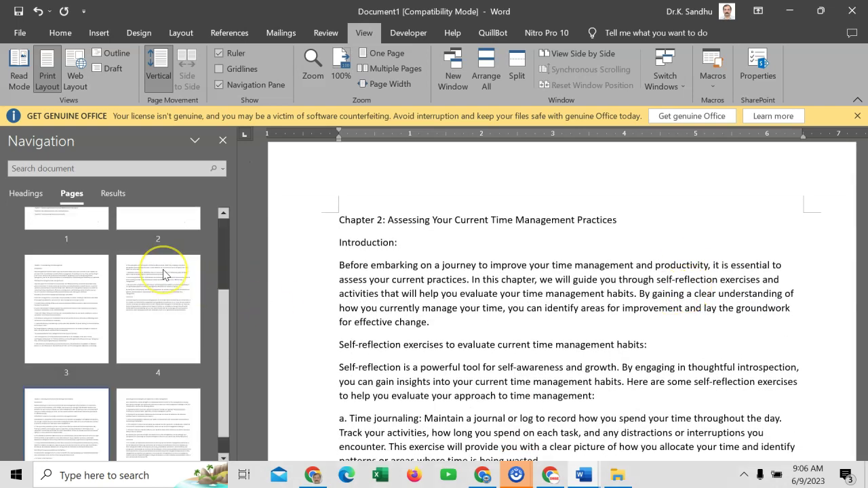
scroll(163, 275, "up", 3)
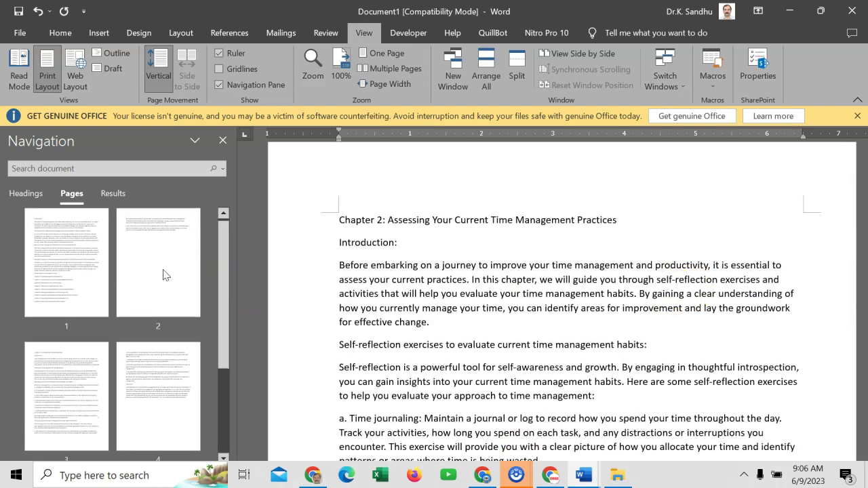
Step: On page 1, correct the misspelled heading to 'Introduction' using the spelling suggestion
left_click(74, 240)
right_click(359, 152)
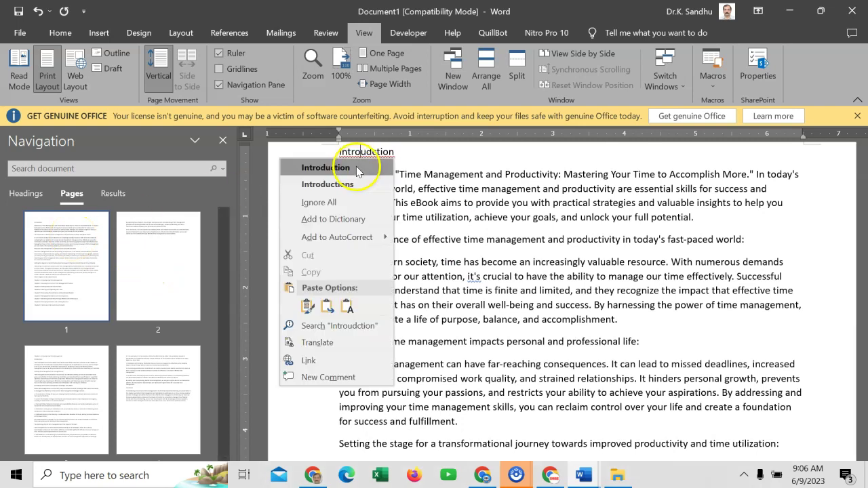
left_click(318, 166)
Step: Jump through the thumbnails to Chapter 1 and the start of Chapter 2 to check the layout
left_click(60, 384)
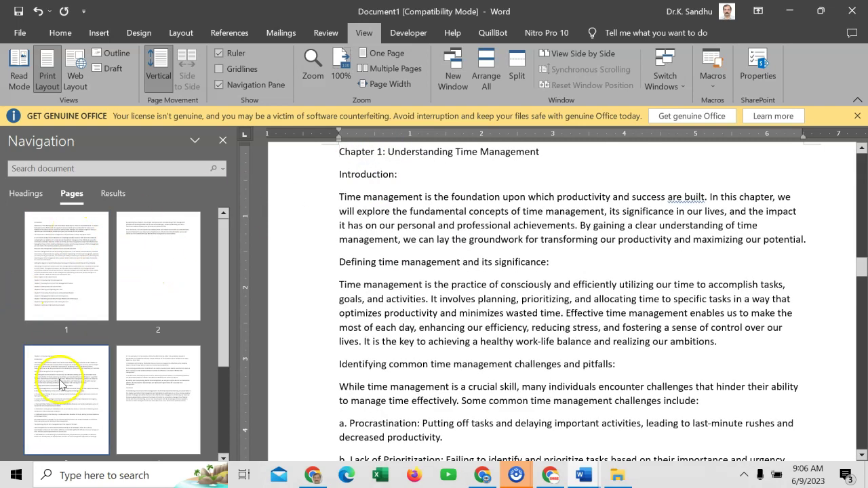
scroll(84, 375, "down", 3)
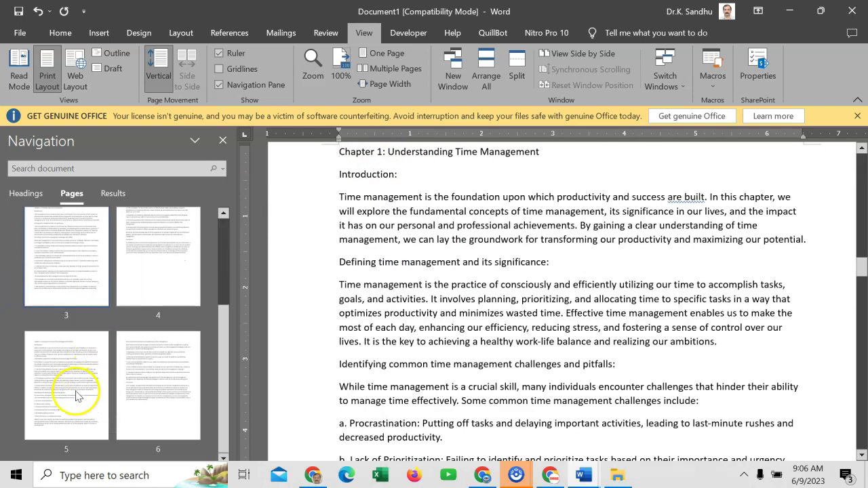
left_click(75, 390)
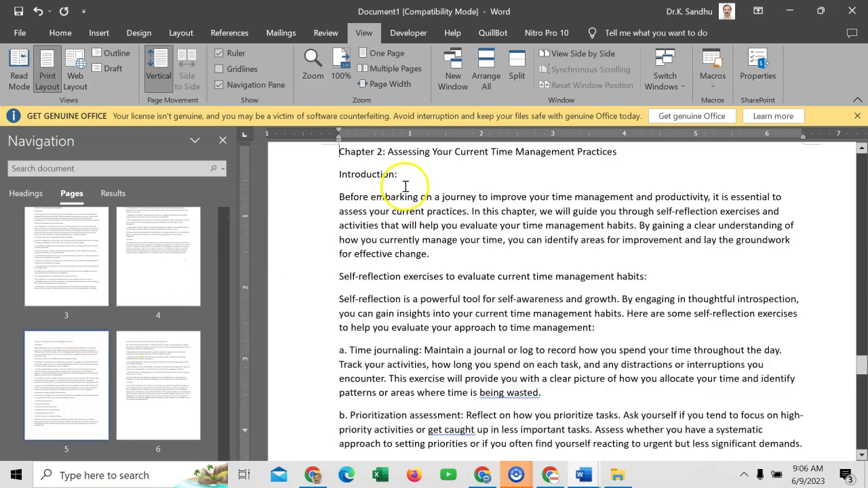
scroll(399, 207, "up", 10)
scroll(407, 209, "up", 15)
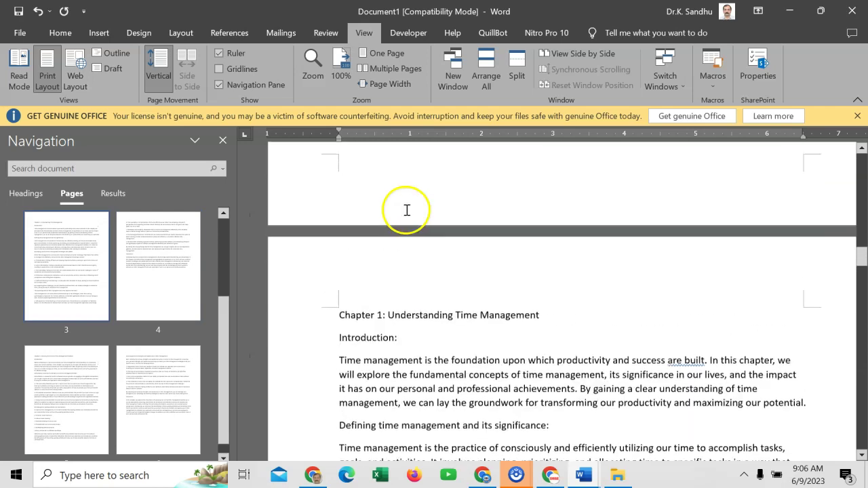
scroll(407, 210, "up", 10)
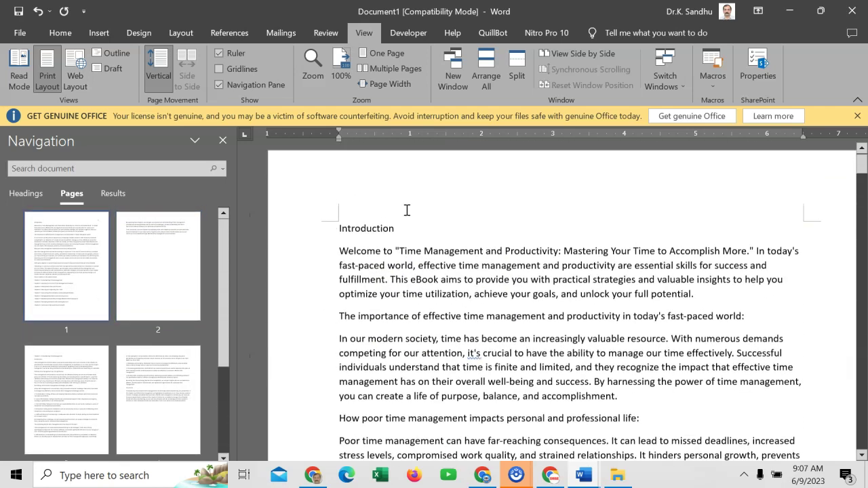
Step: Apply Heading 2 to the 'Understanding Time Management' Chapter 1 title and the Chapter 2 title
left_click(378, 233)
left_click(59, 33)
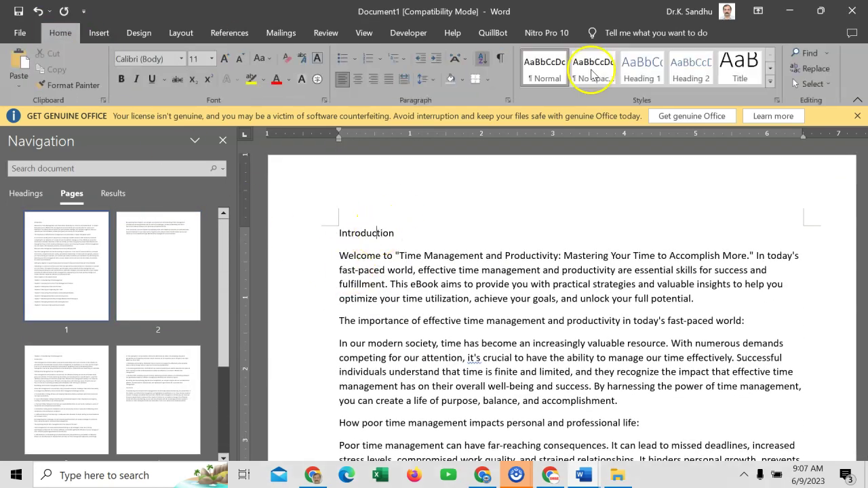
key("Page_Down")
key("Page_Down")
key("Page_Down")
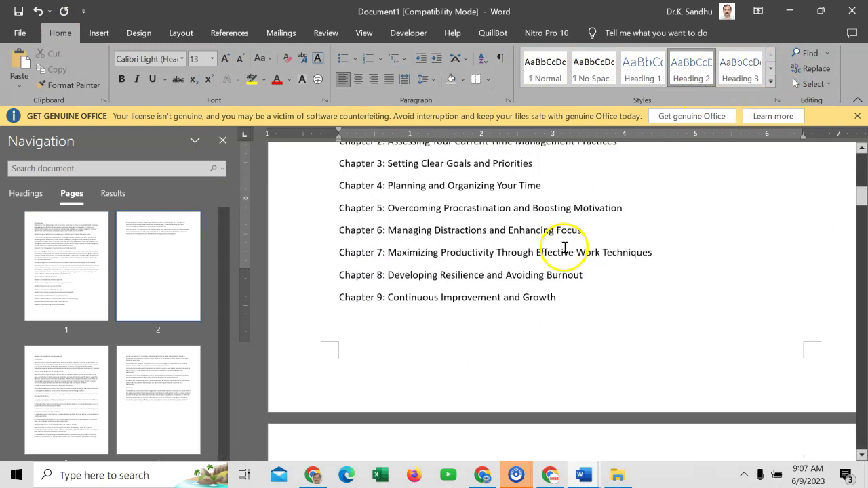
left_click(692, 68)
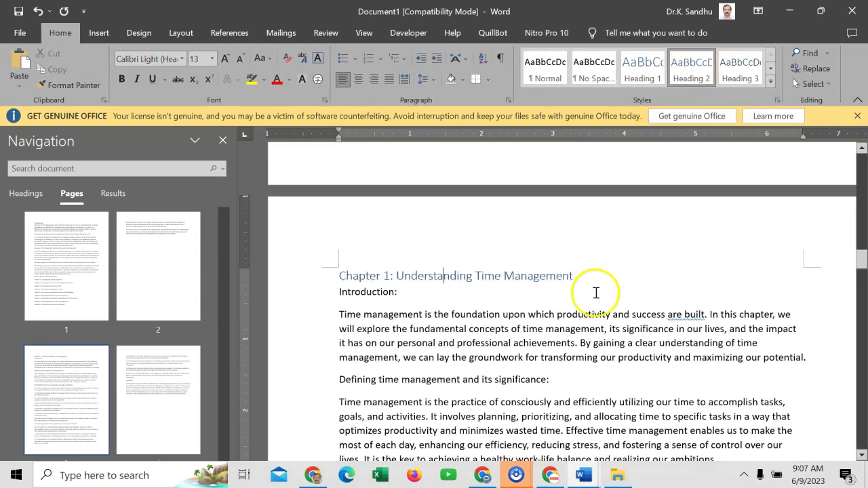
scroll(573, 309, "down", 15)
scroll(571, 308, "down", 10)
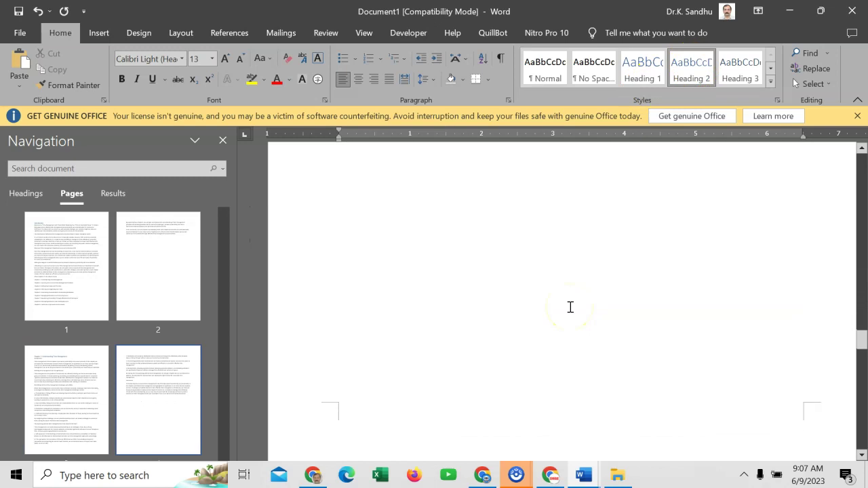
left_click(520, 242)
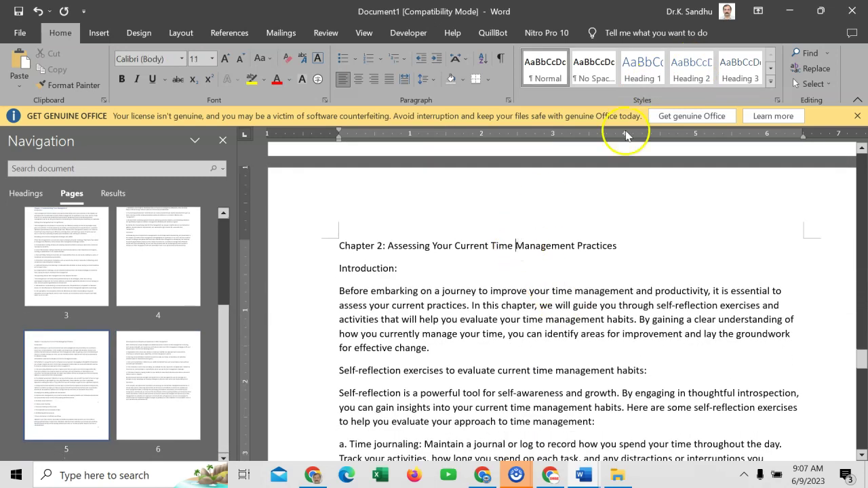
left_click(694, 70)
scroll(465, 330, "down", 6)
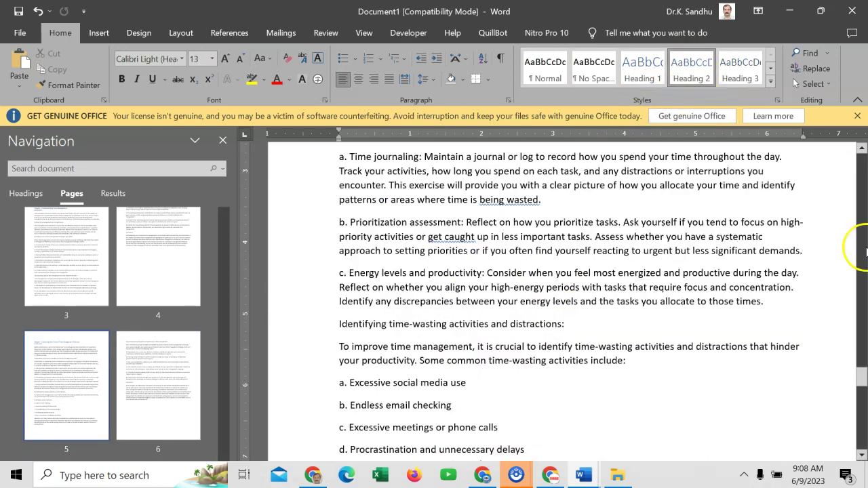
Step: In the My New eBook prompt, change Chapter 2 to Chapter 3 and tidy the surrounding blank lines
key("alt+Tab")
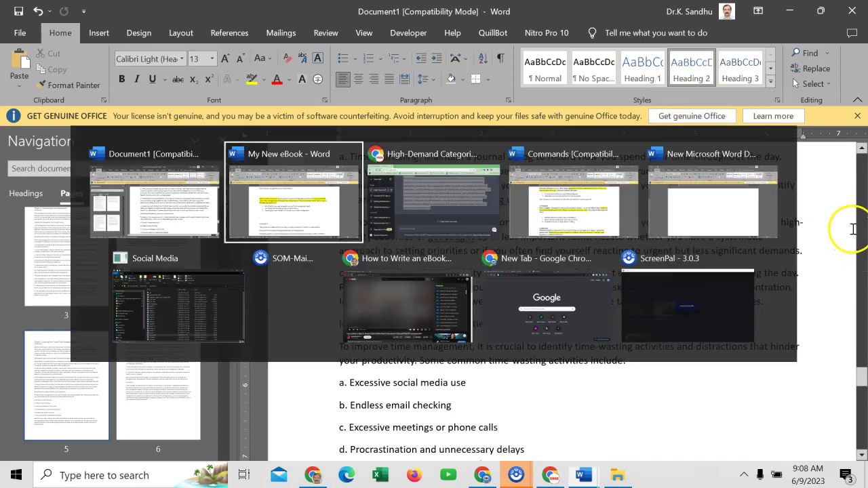
left_click_drag(435, 290, 174, 219)
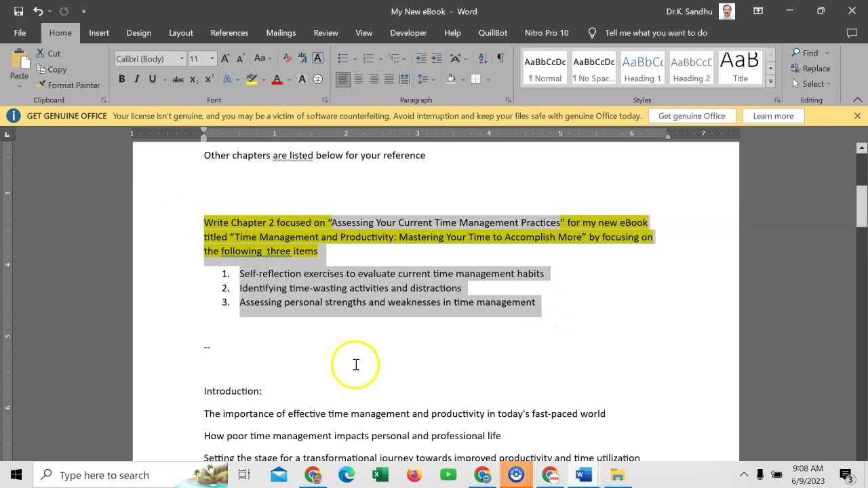
left_click(367, 327)
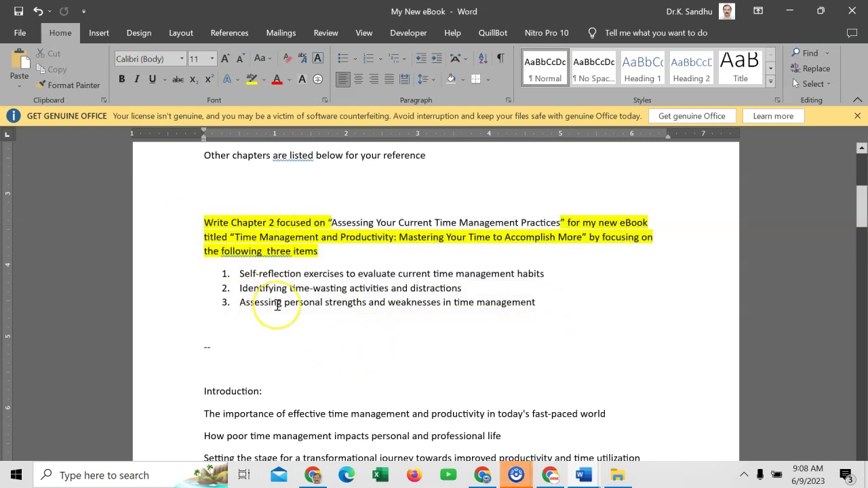
left_click(275, 222)
key("BackSpace")
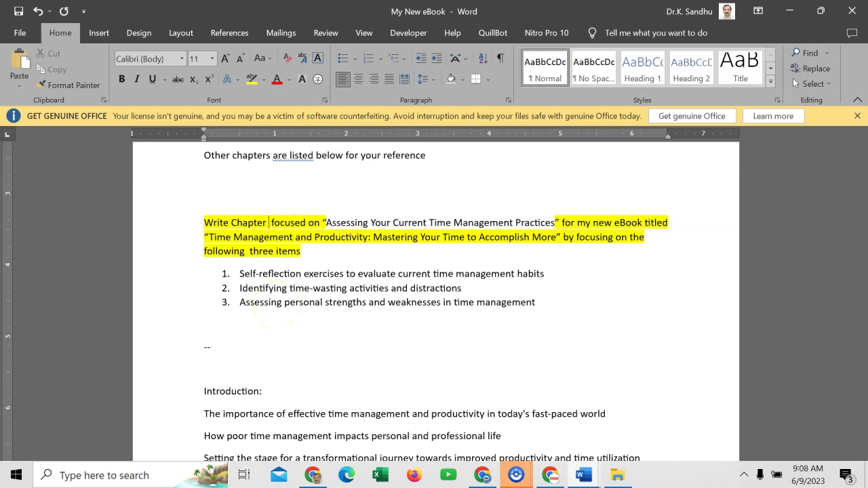
type("3")
scroll(412, 346, "down", 3)
scroll(412, 345, "down", 10)
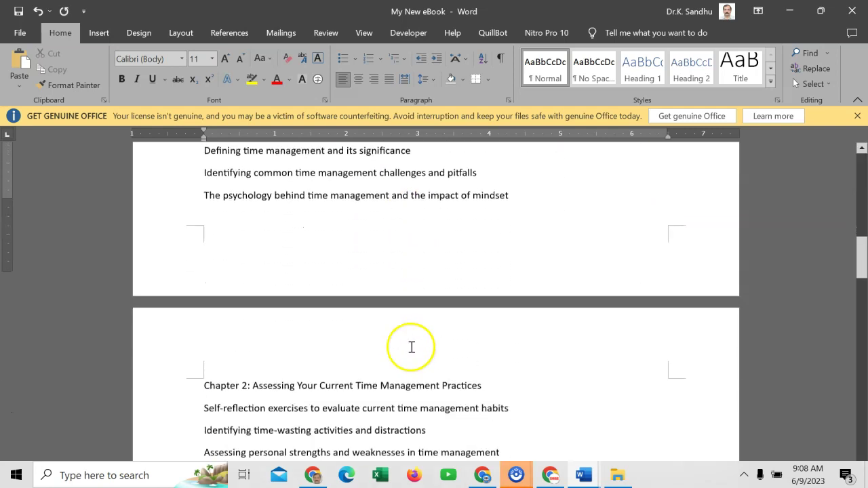
left_click(222, 284)
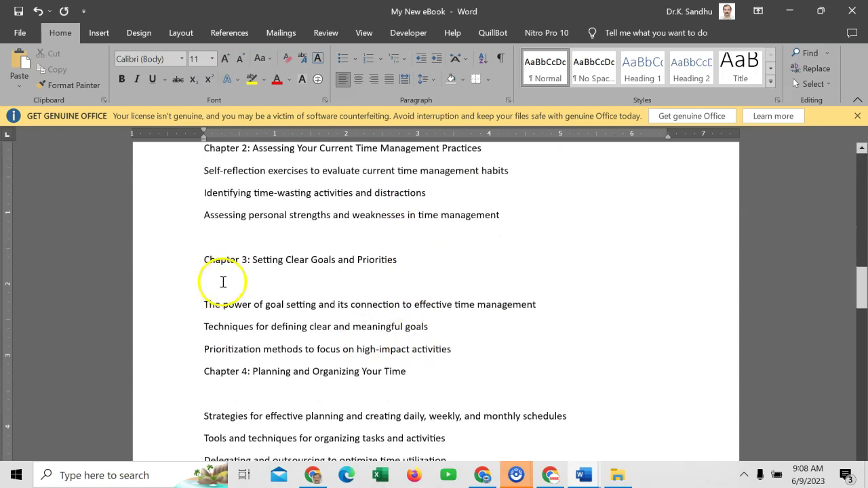
key("BackSpace")
left_click(205, 348)
key("Return")
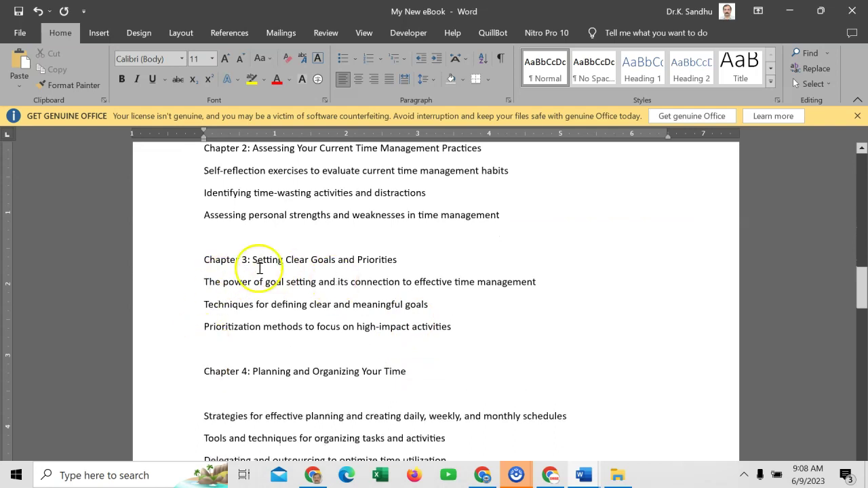
Step: Replace the prompt's old chapter title with 'Setting Clear Goals and Priorities'
left_click_drag(252, 258, 388, 257)
key("ctrl+c")
scroll(388, 325, "up", 10)
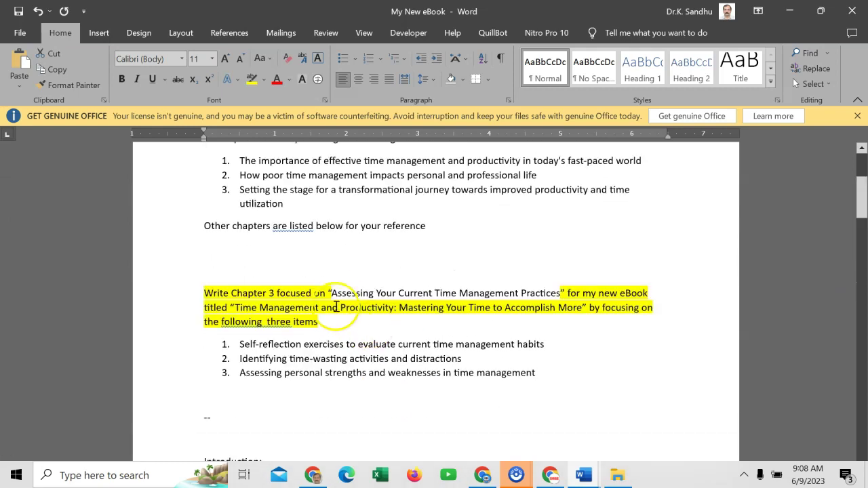
left_click_drag(332, 293, 540, 290)
key("ctrl+v")
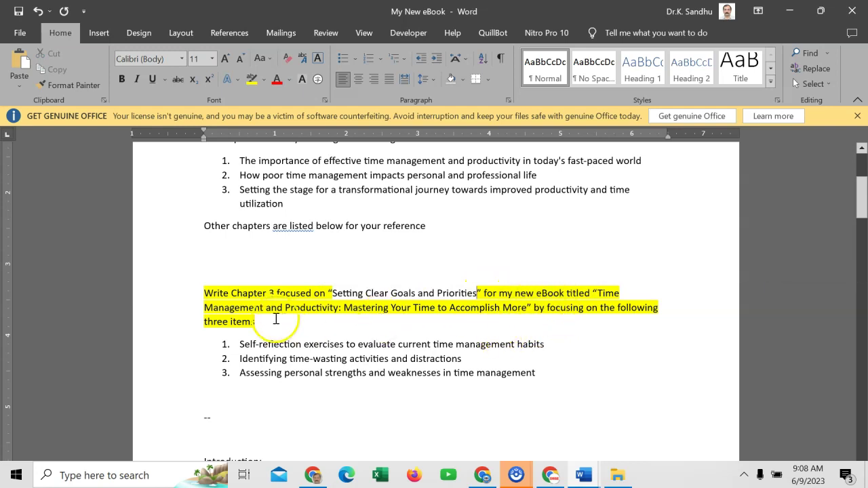
Step: Replace the prompt's three old items with the three Chapter 3 topics from the outline
scroll(396, 364, "down", 20)
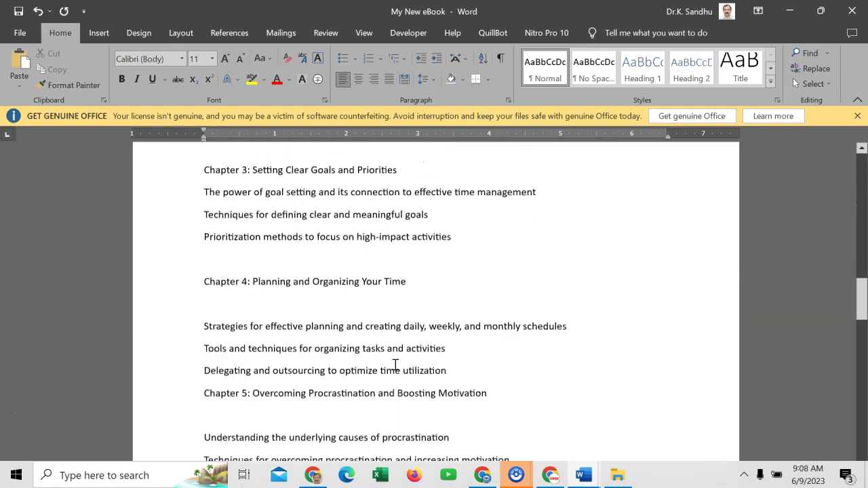
left_click_drag(409, 294, 199, 247)
key("ctrl+c")
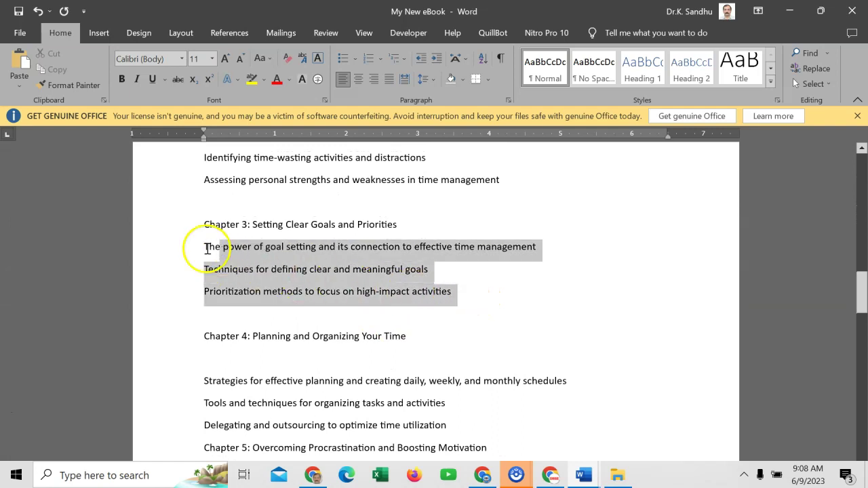
scroll(384, 325, "up", 10)
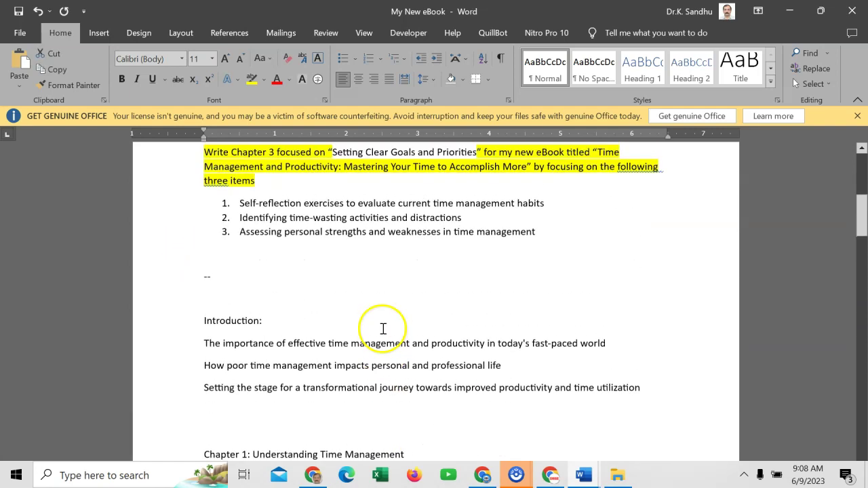
left_click_drag(536, 232, 220, 209)
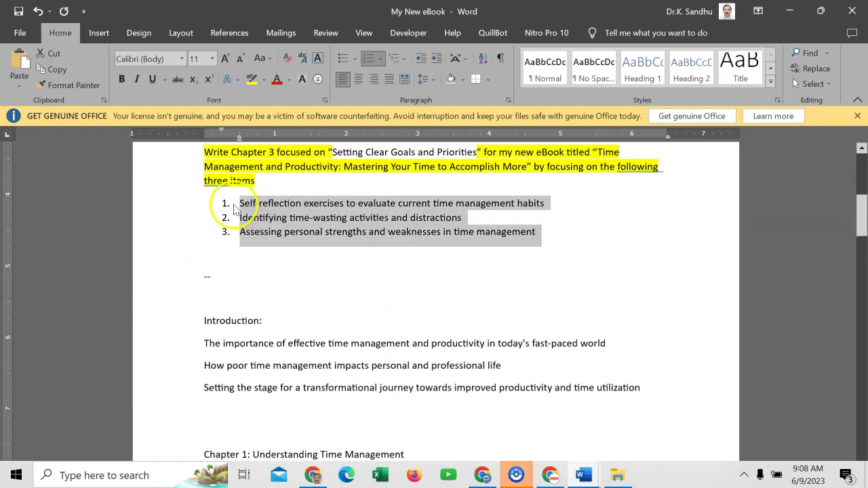
key("ctrl+v")
Step: Number the three topics 1, 2, 3 and select the finished Chapter 3 prompt
left_click_drag(204, 269, 194, 209)
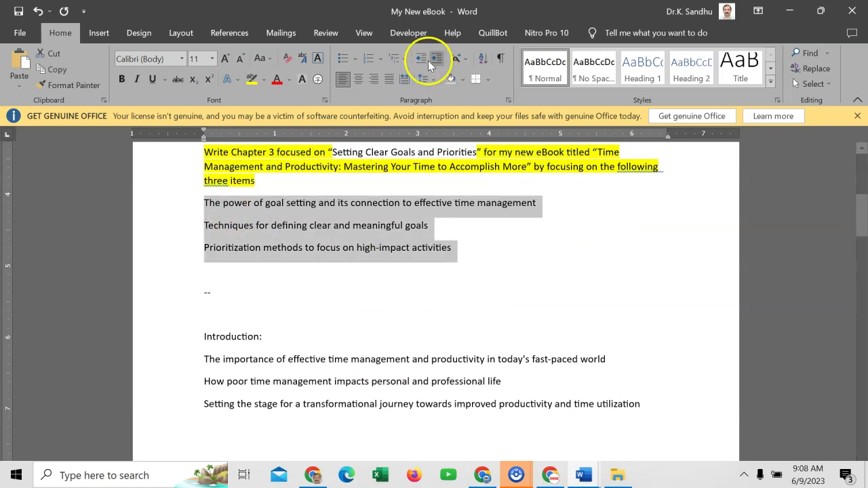
left_click(381, 58)
left_click(384, 109)
left_click(368, 279)
scroll(374, 227, "up", 3)
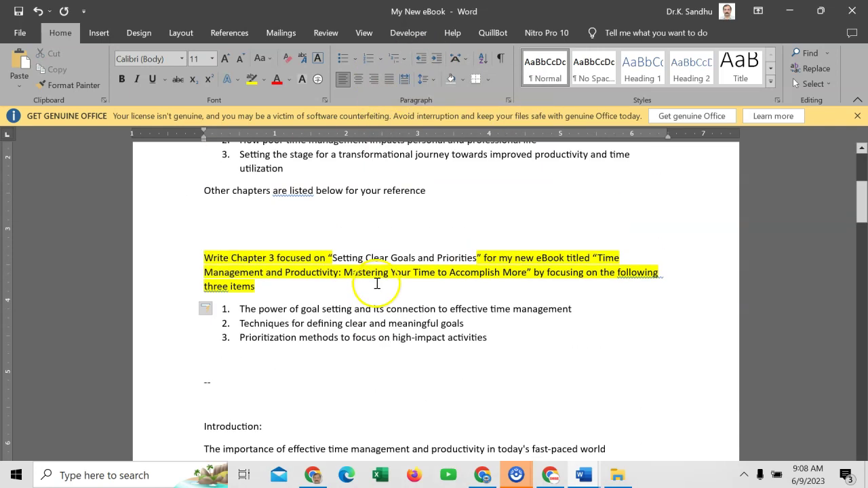
left_click_drag(491, 346, 215, 260)
Step: Paste the Chapter 3 prompt into ChatGPT, send it, and select the generated chapter
key("alt+Tab")
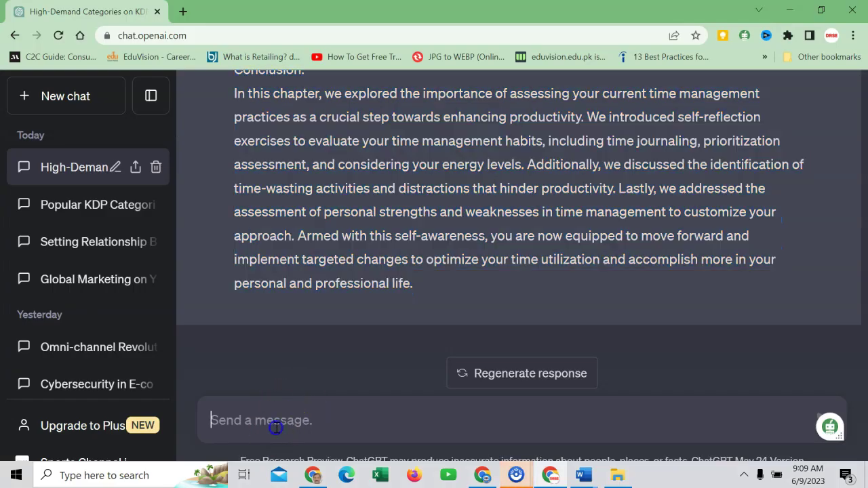
type("Write Chapter 3 focused on \"Setting Clear Goals and Priorities\" for my new eBook titled \"Time Management and Productivity: Mastering Your Time to Accomplish More\" by focusing on the following  three items 1. The power of goal setting and its connection to effective time management 2.\tTechniques for defining clear and meaningful goals 3.\tPrioritization methods to focus on high-impact activities")
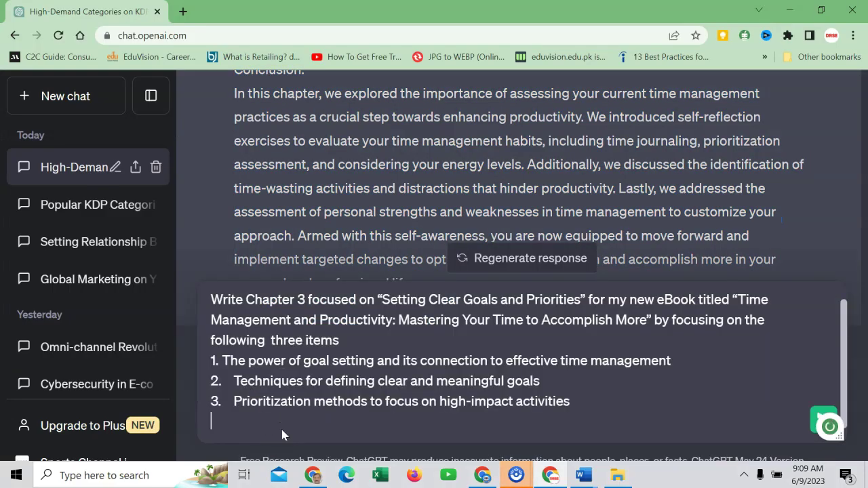
key("Return")
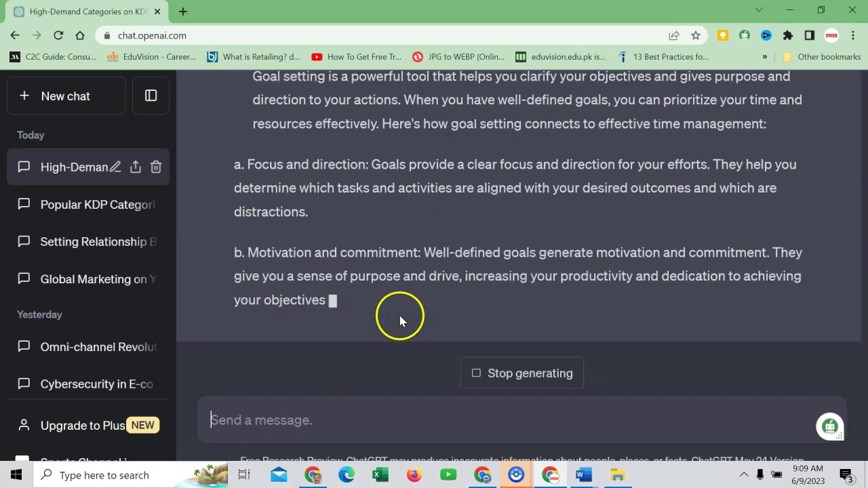
left_click_drag(398, 333, 206, 291)
key("ctrl+c")
scroll(420, 218, "up", 10)
key("alt+Tab")
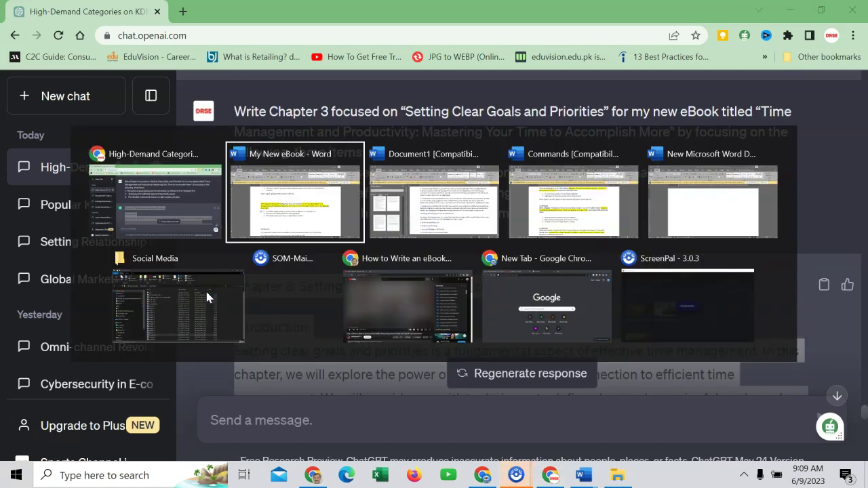
Step: In Document1, add a page break after Chapter 2 to start a blank page
key("alt+Tab")
key("alt+Tab")
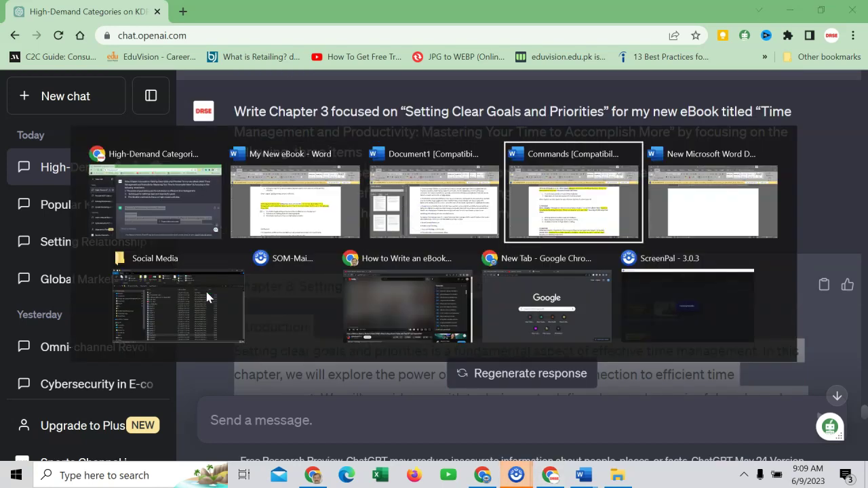
left_click(439, 223)
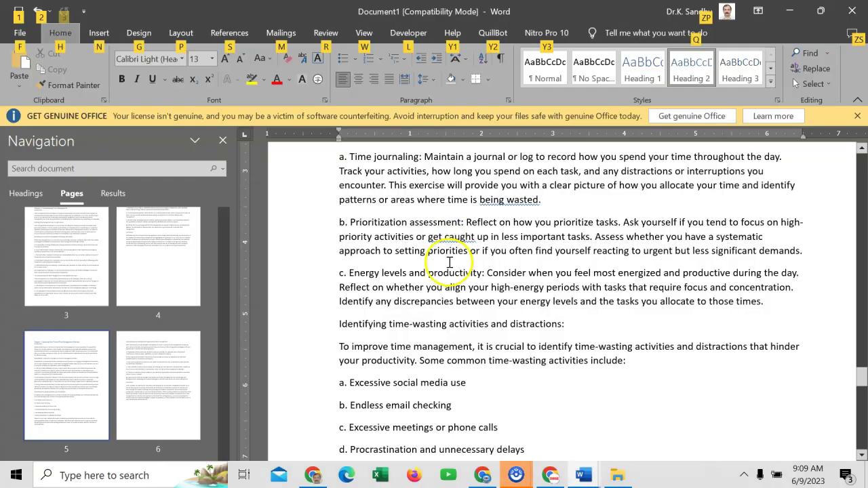
scroll(295, 364, "down", 14)
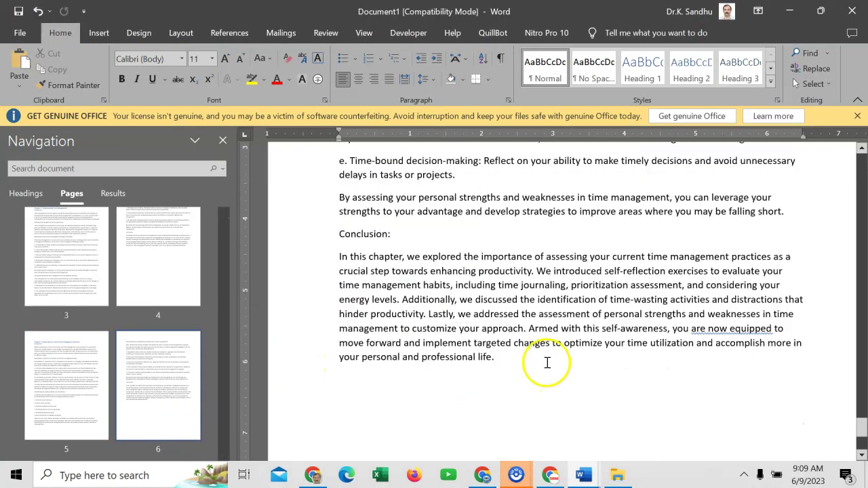
left_click(102, 34)
key("ctrl+Return")
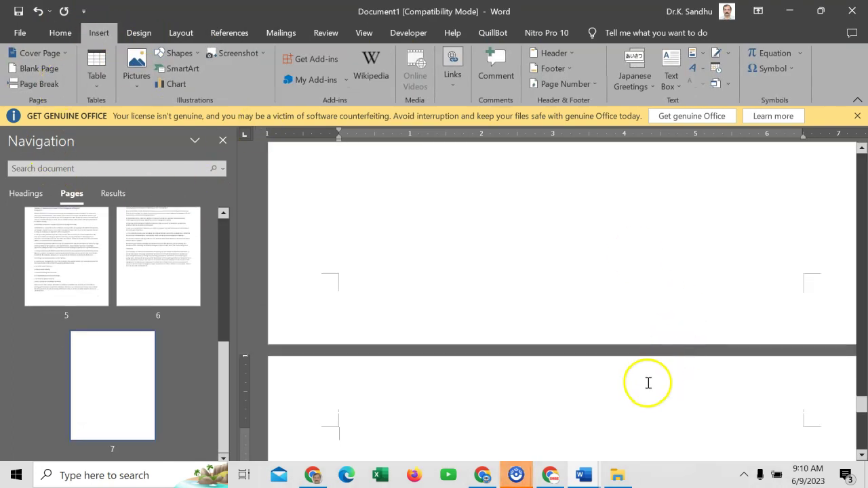
Step: Paste Chapter 3 on the blank page with Keep Text Only and review the pages
right_click(341, 435)
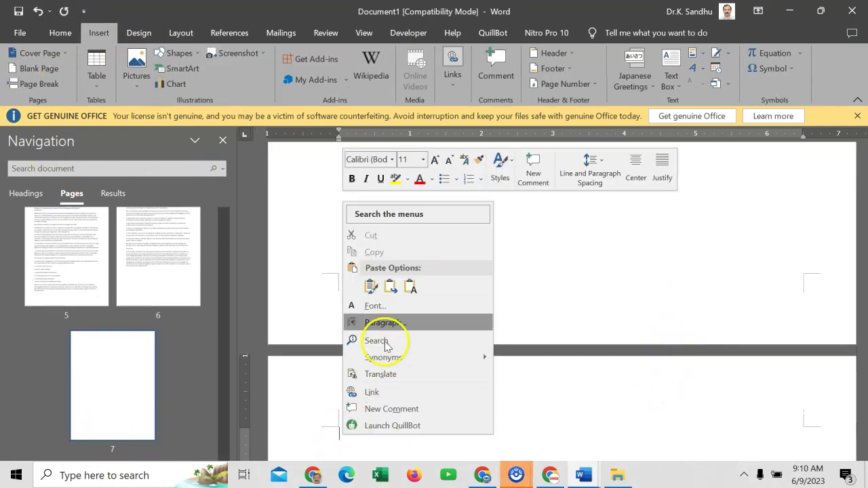
left_click(409, 288)
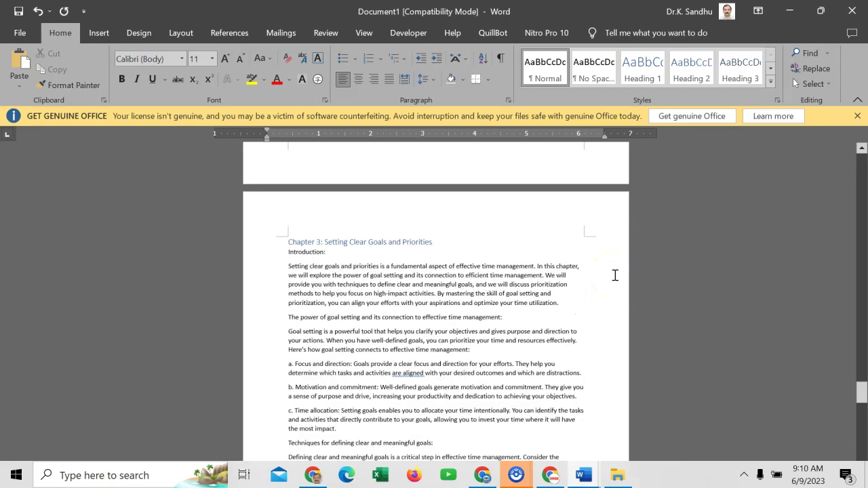
scroll(616, 274, "down", 3, "ctrl")
scroll(615, 275, "up", 1)
scroll(617, 273, "up", 15)
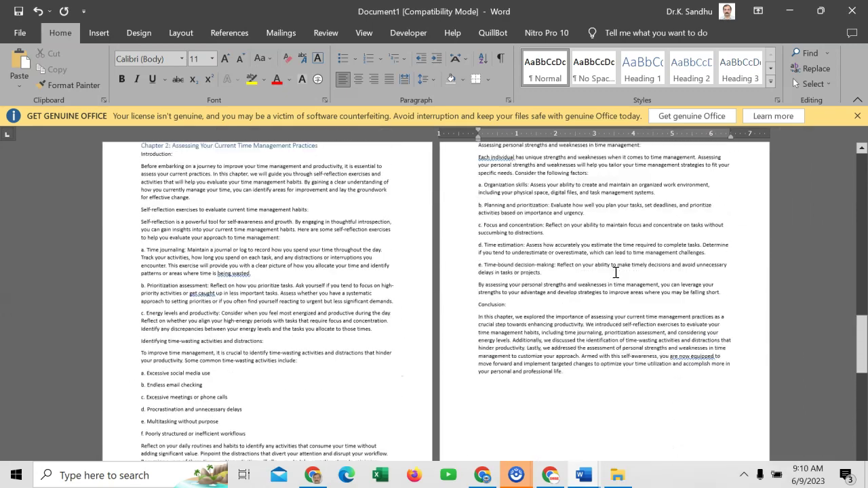
scroll(508, 266, "up", 1)
scroll(509, 268, "down", 3)
scroll(322, 273, "down", 8)
scroll(254, 234, "down", 10)
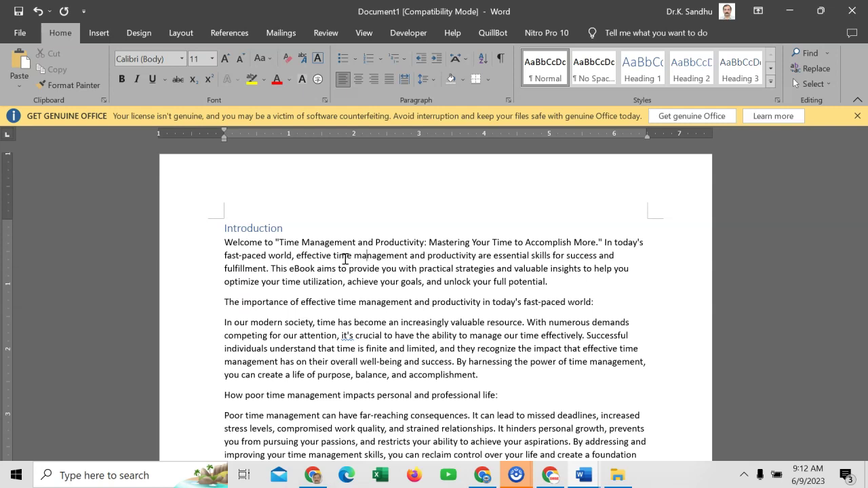
Step: Finish changing 'resource' to 'item', then launch QuillBot's Paraphraser pane from its ribbon tab
left_click(528, 339)
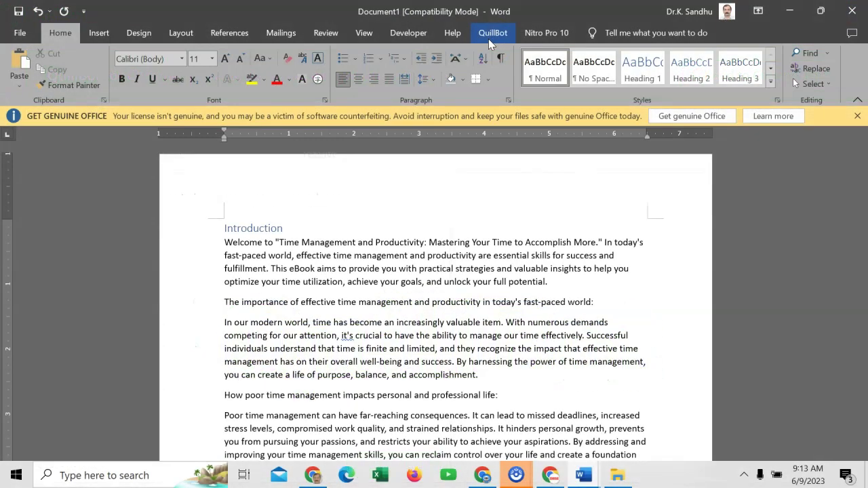
left_click(492, 37)
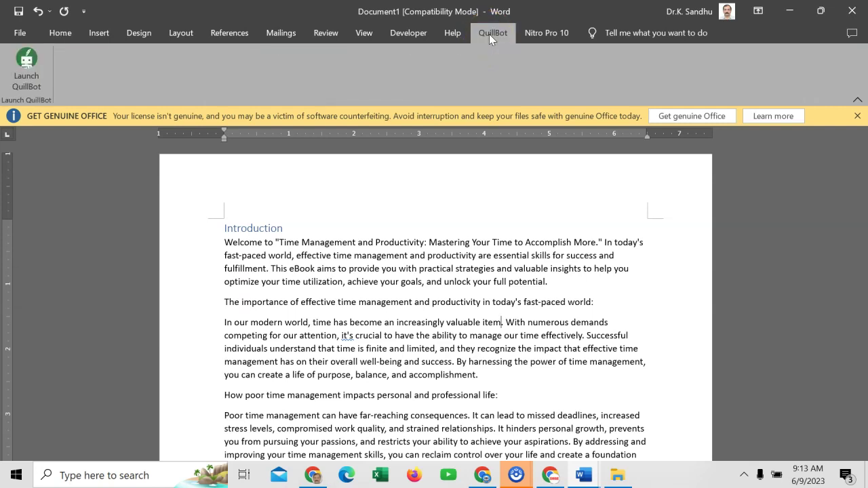
left_click(26, 67)
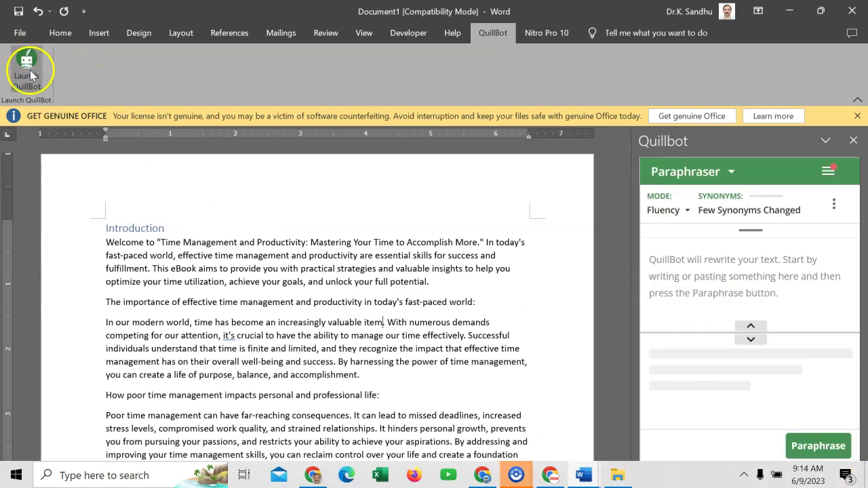
left_click(724, 251)
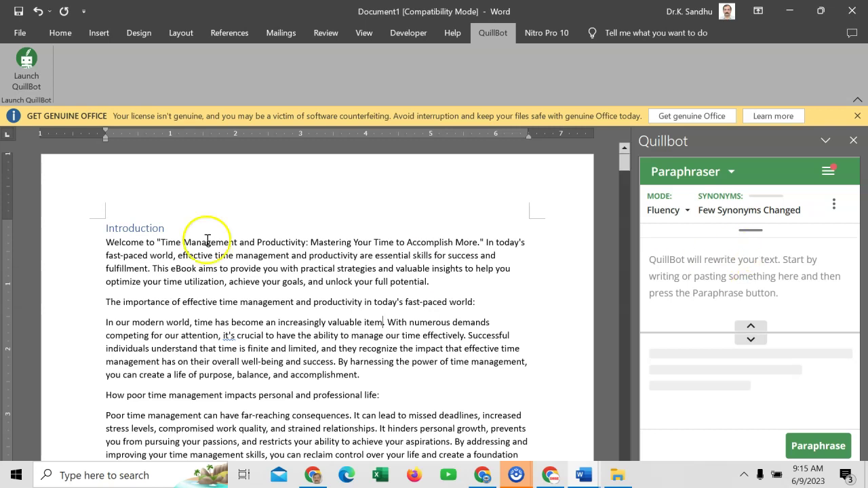
Step: Select the Introduction's opening paragraph and set QuillBot's paraphrasing mode to Standard
left_click(302, 256)
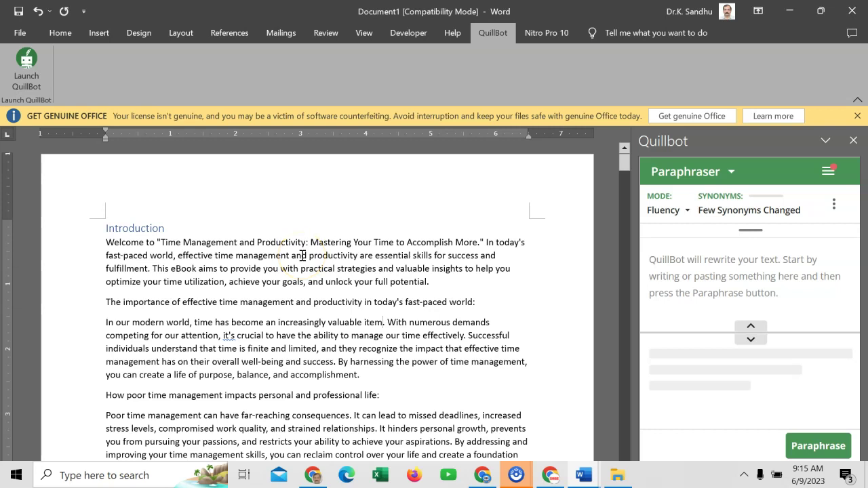
triple_click(303, 256)
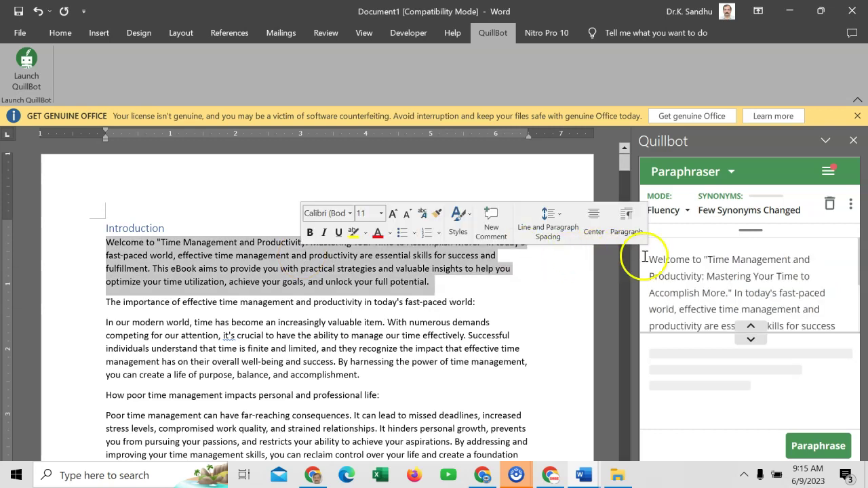
left_click(688, 210)
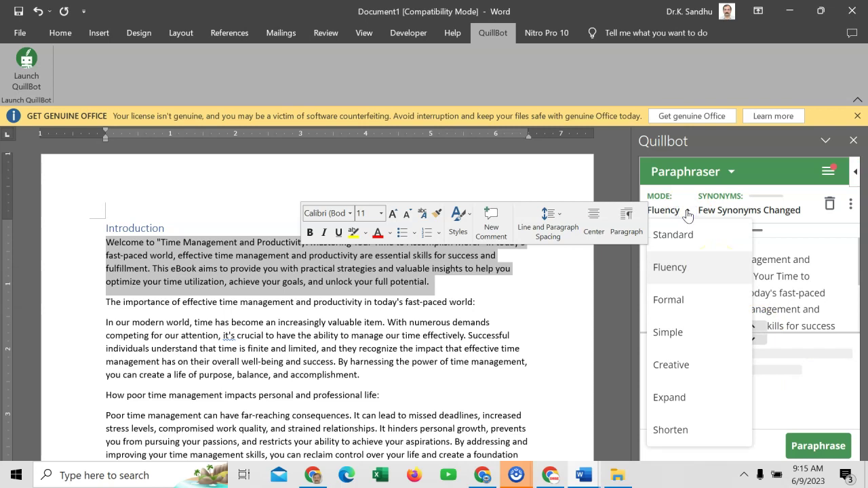
left_click(675, 235)
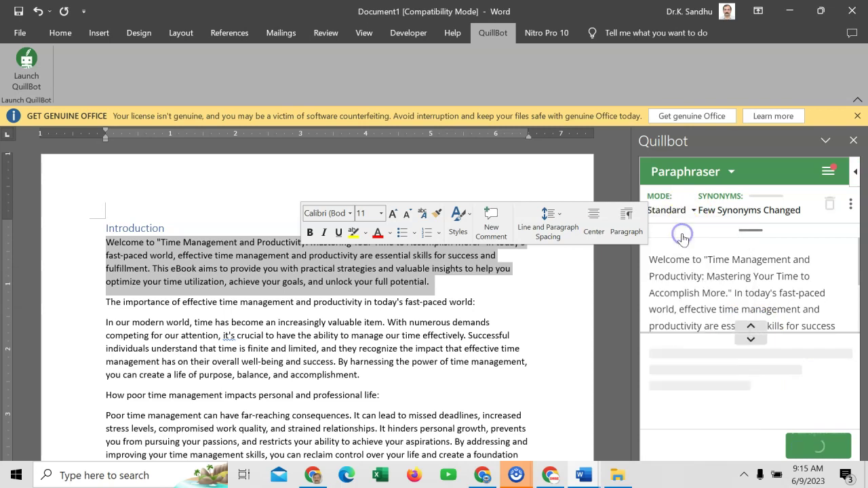
left_click(684, 212)
left_click(670, 265)
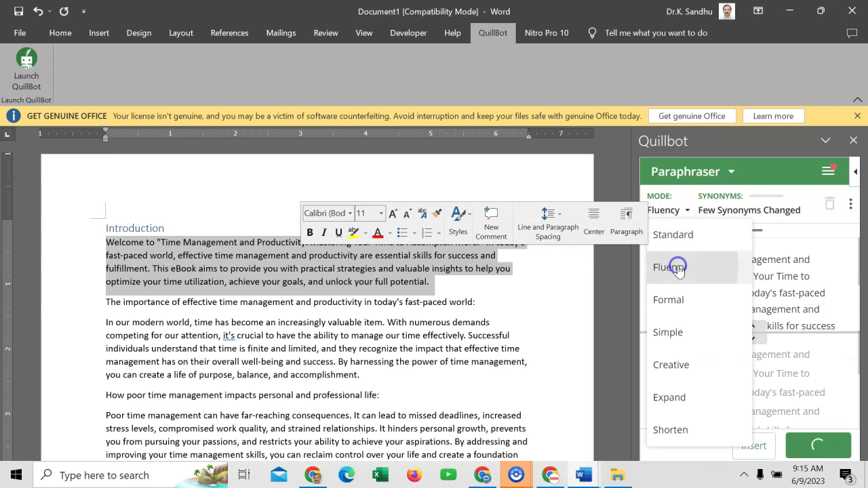
left_click(686, 213)
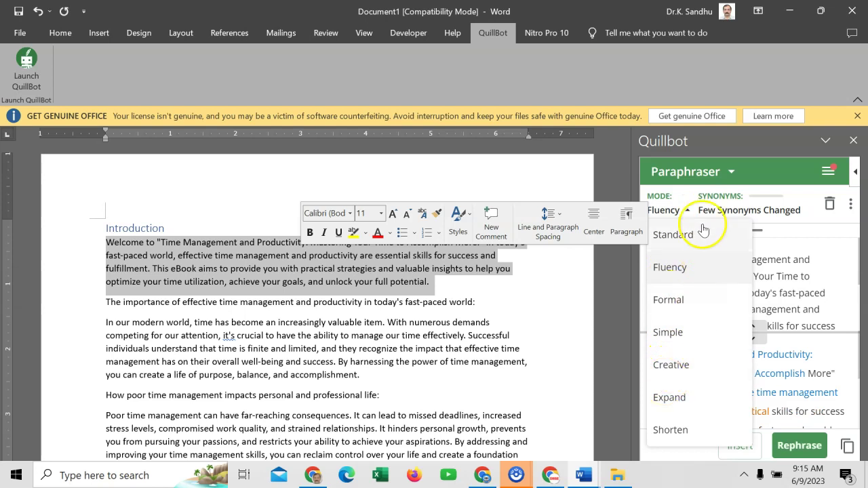
left_click(683, 235)
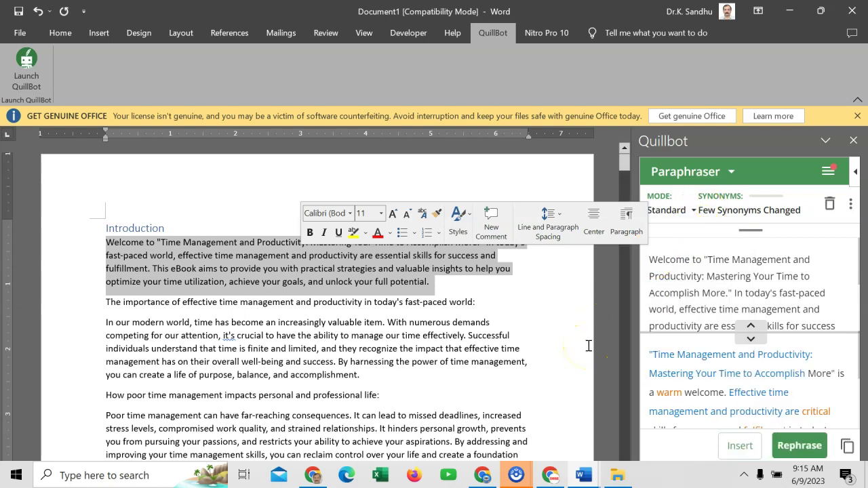
left_click(690, 211)
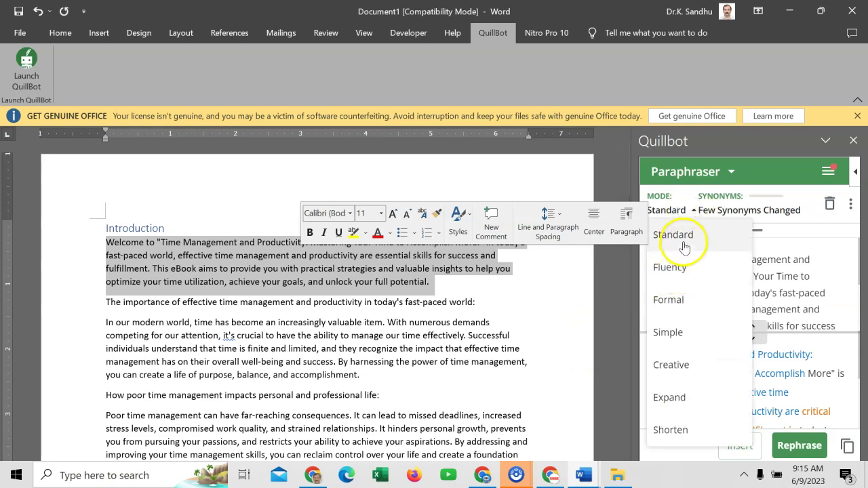
left_click(684, 238)
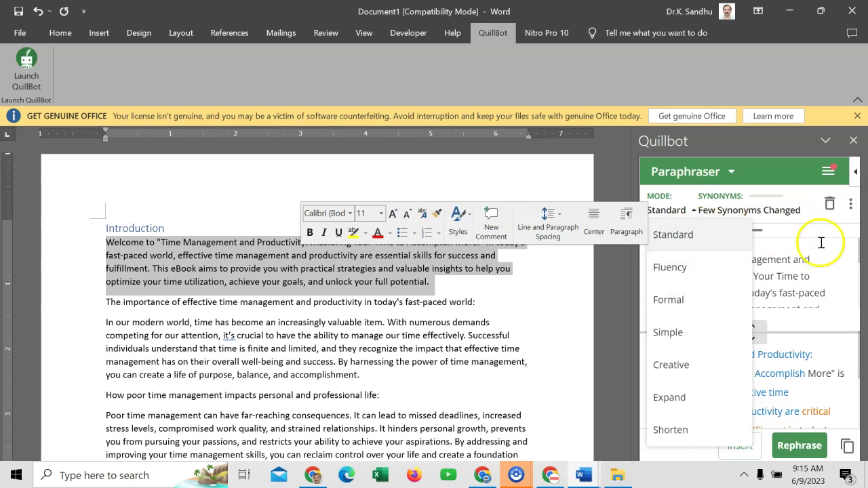
Step: Rephrase the opening paragraph in Standard mode
left_click(840, 262)
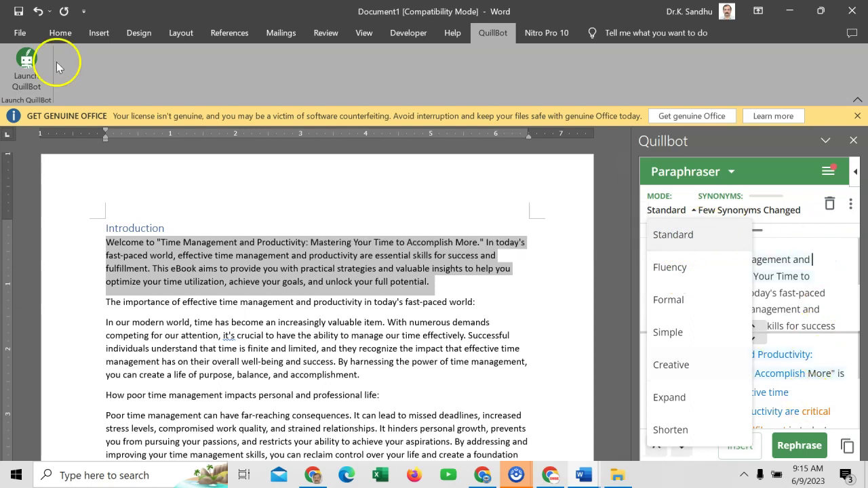
left_click(666, 234)
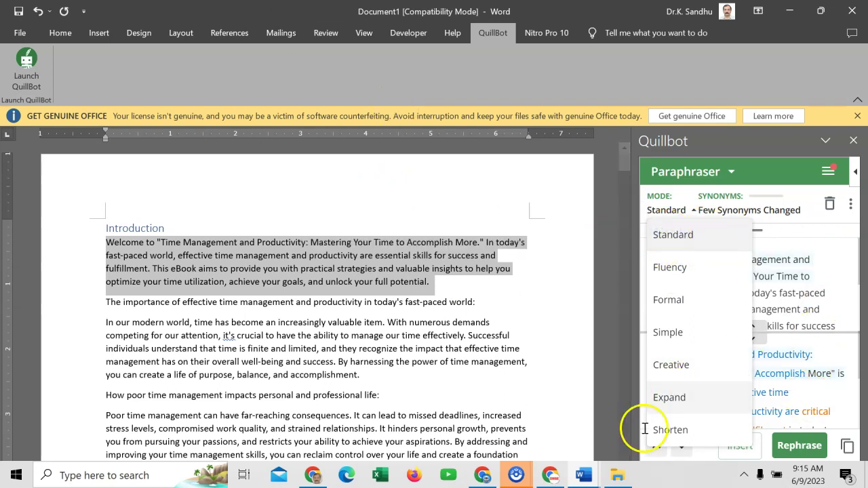
left_click(799, 446)
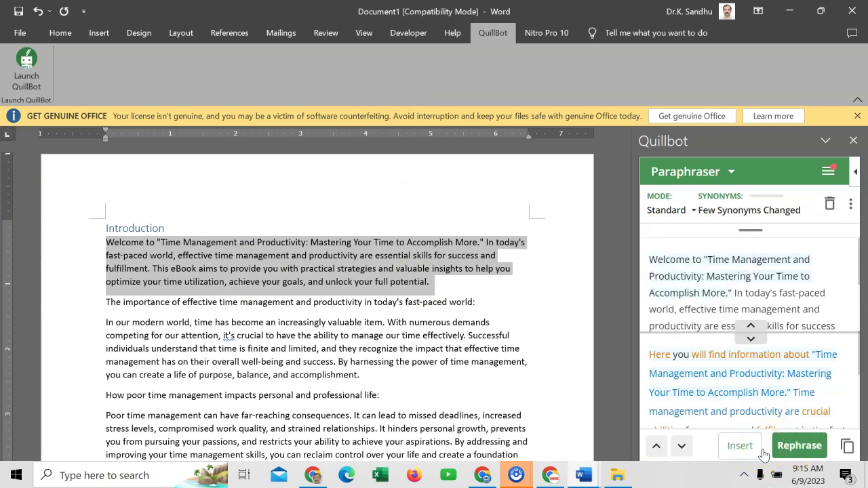
mouse_move(664, 266)
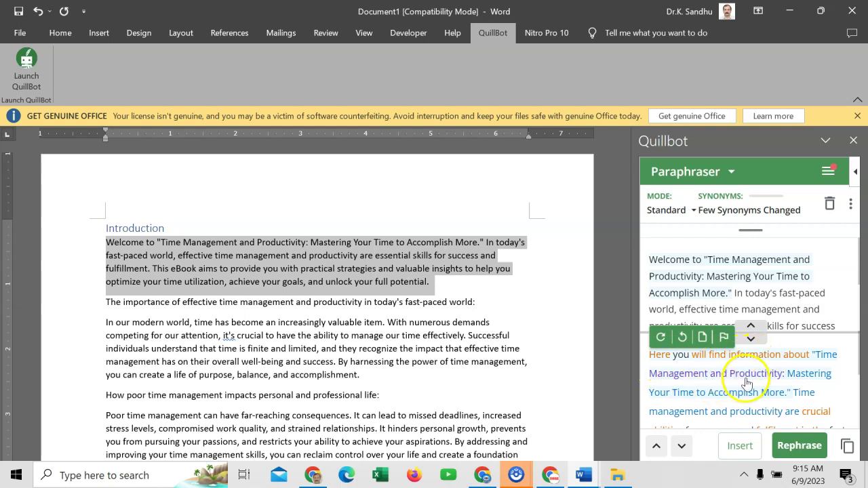
Step: Insert the opening paraphrase, then paraphrase and replace the 'In our modern world' paragraph
left_click(741, 446)
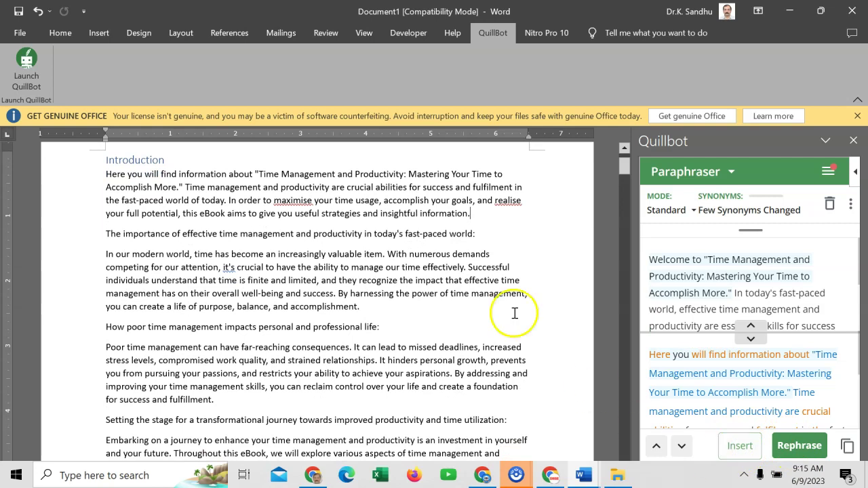
mouse_move(717, 403)
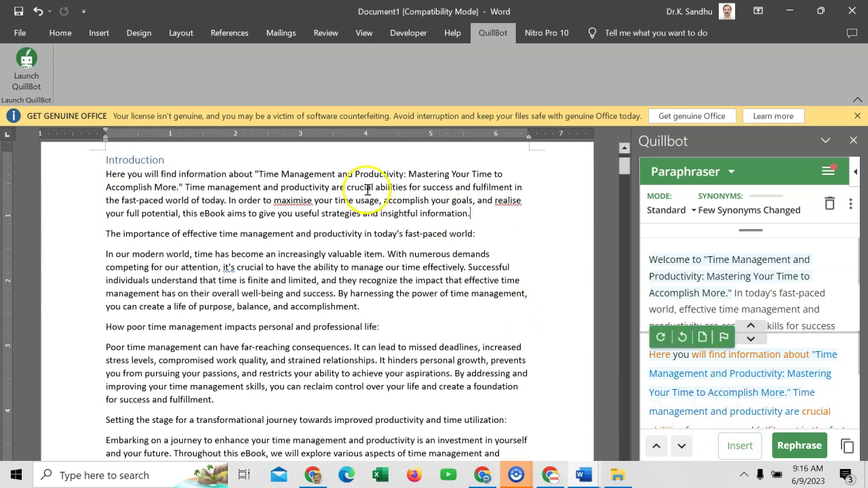
triple_click(373, 260)
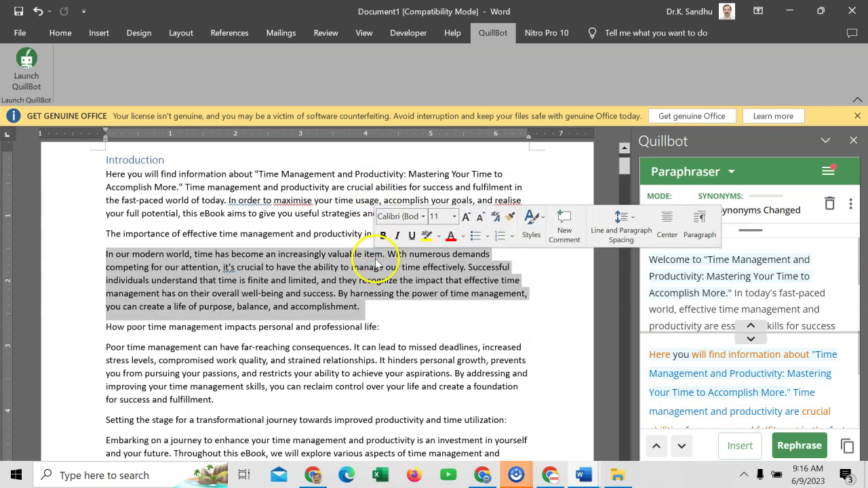
left_click(787, 447)
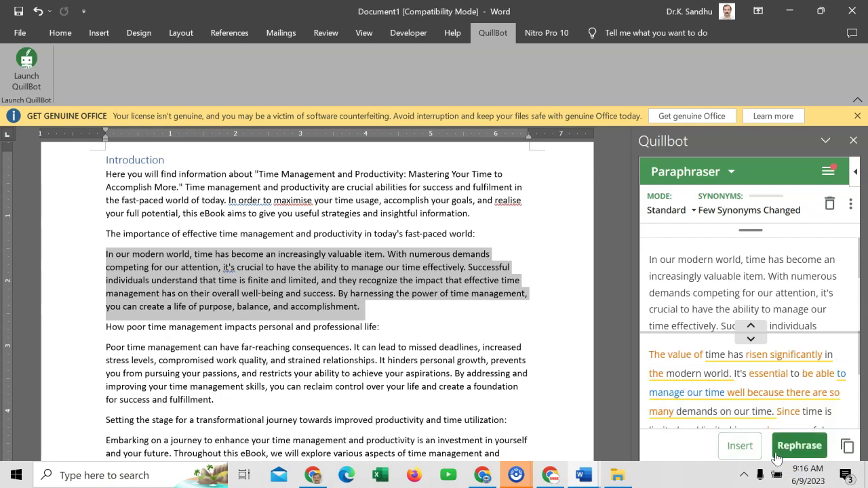
left_click(749, 450)
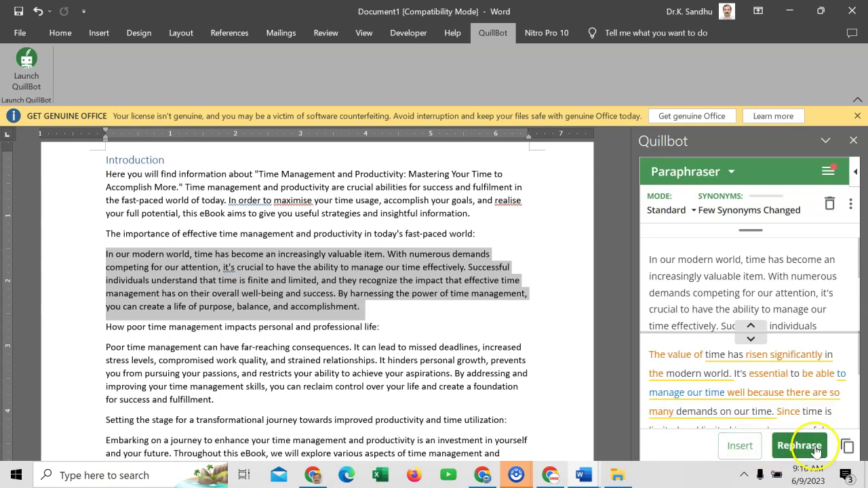
left_click(741, 448)
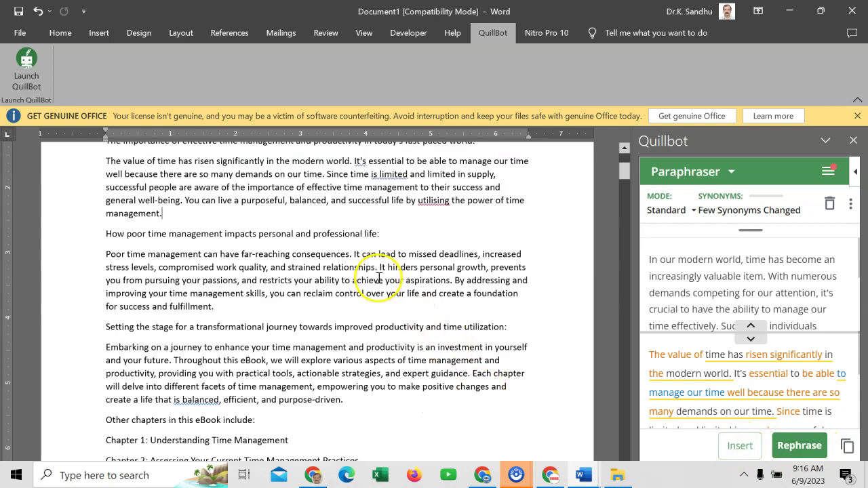
Step: Paraphrase and replace the 'Poor time management' and 'Embarking' paragraphs
triple_click(407, 291)
left_click(794, 446)
left_click(752, 447)
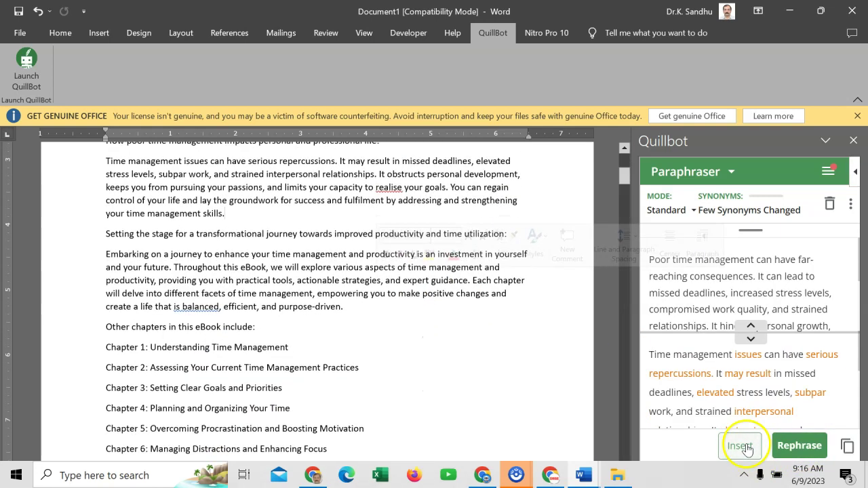
triple_click(354, 261)
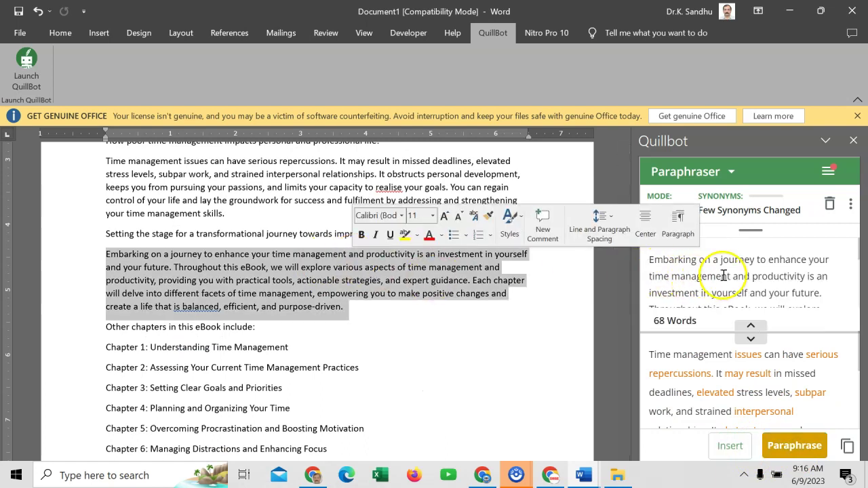
left_click(794, 447)
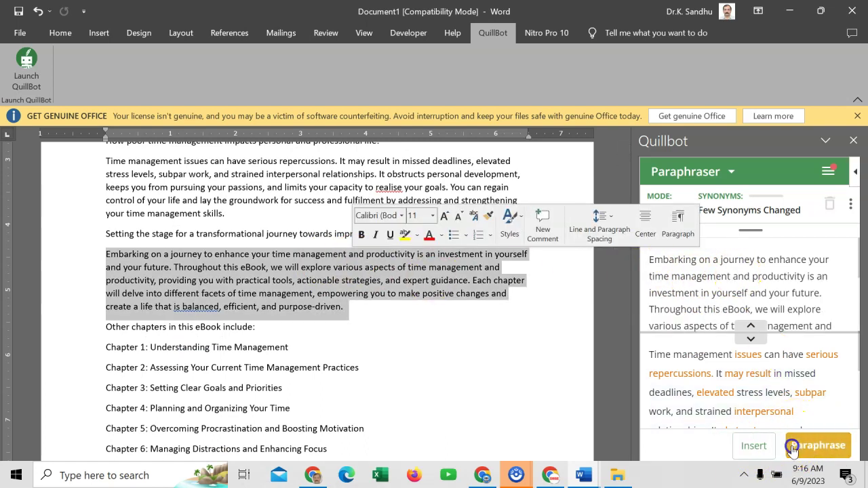
left_click(740, 447)
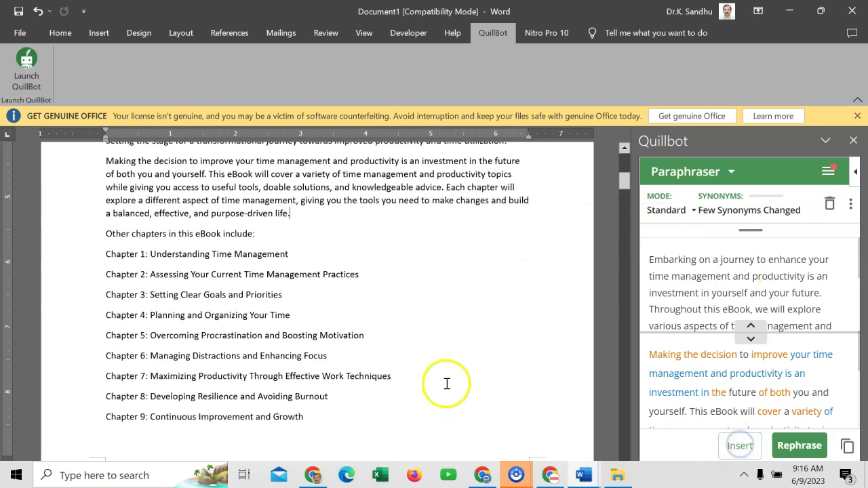